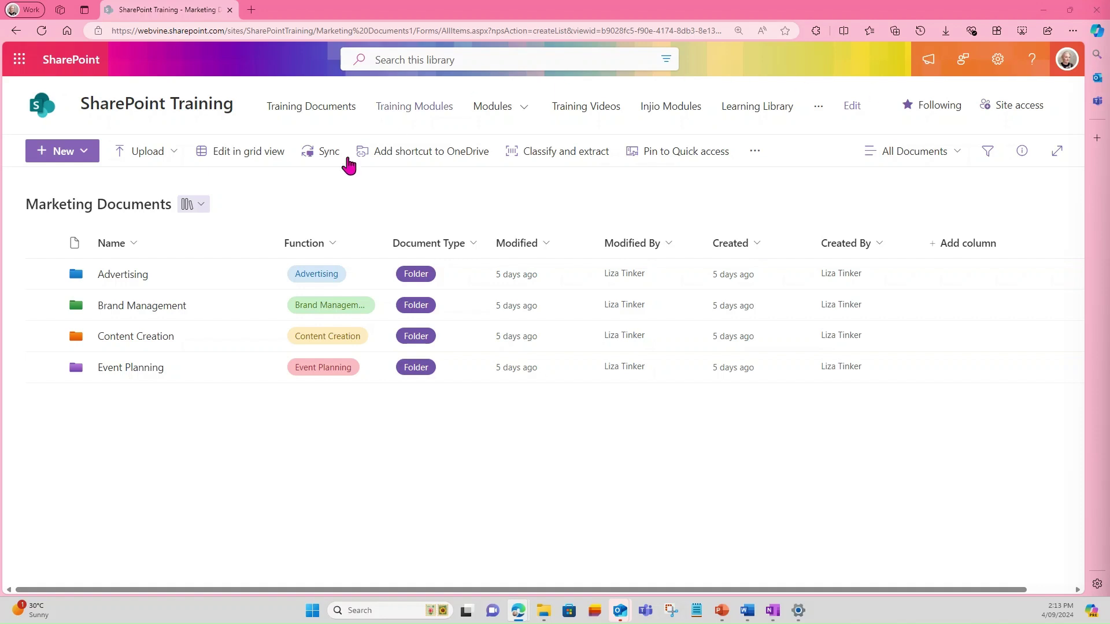
# Look through the Marketing Documents library's Event Planning, Templates and Flat View views
pyautogui.moveTo(181, 278)
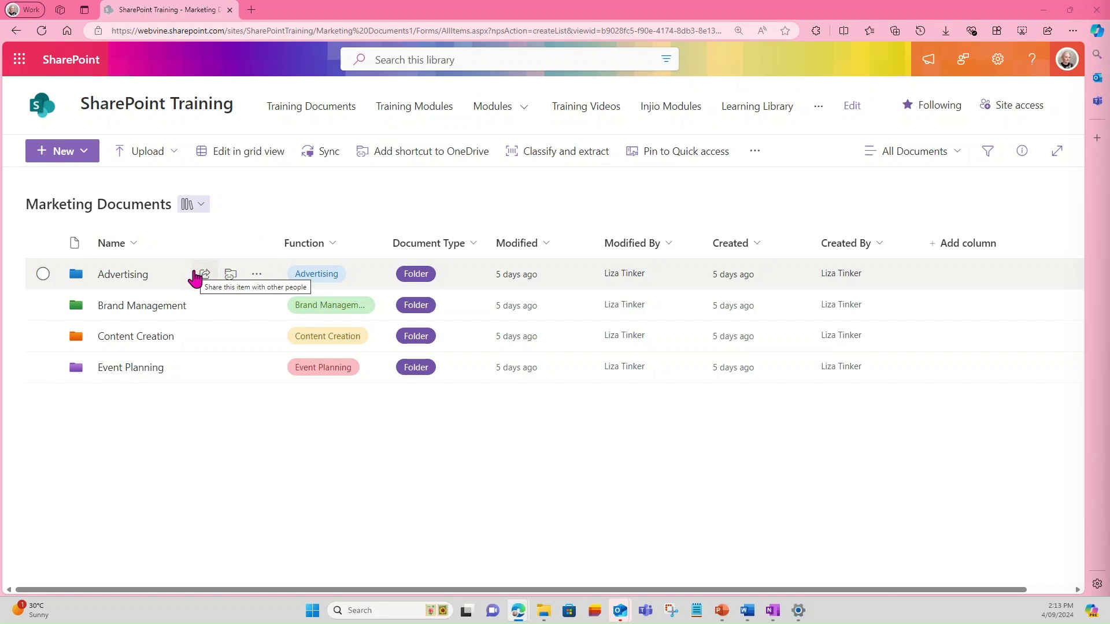
pyautogui.moveTo(201, 338)
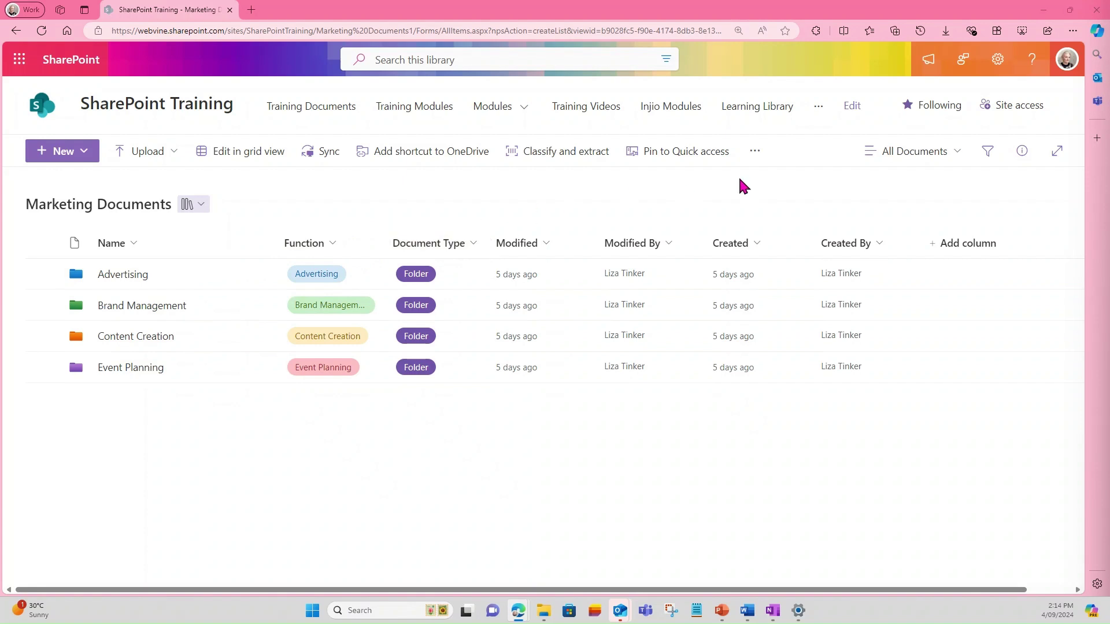
pyautogui.click(958, 154)
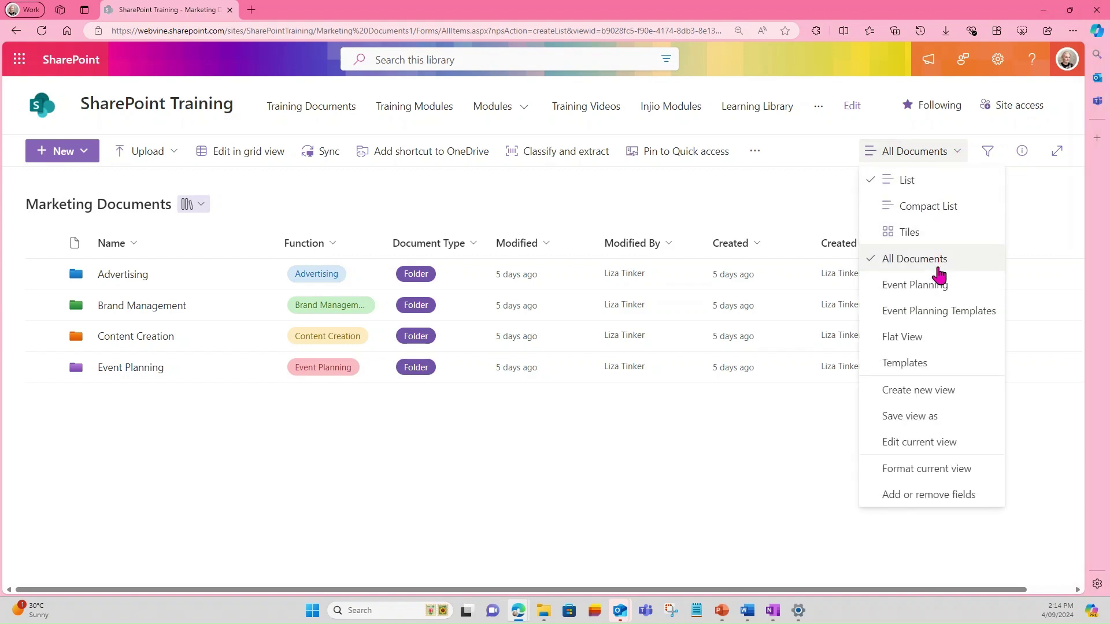
pyautogui.click(931, 286)
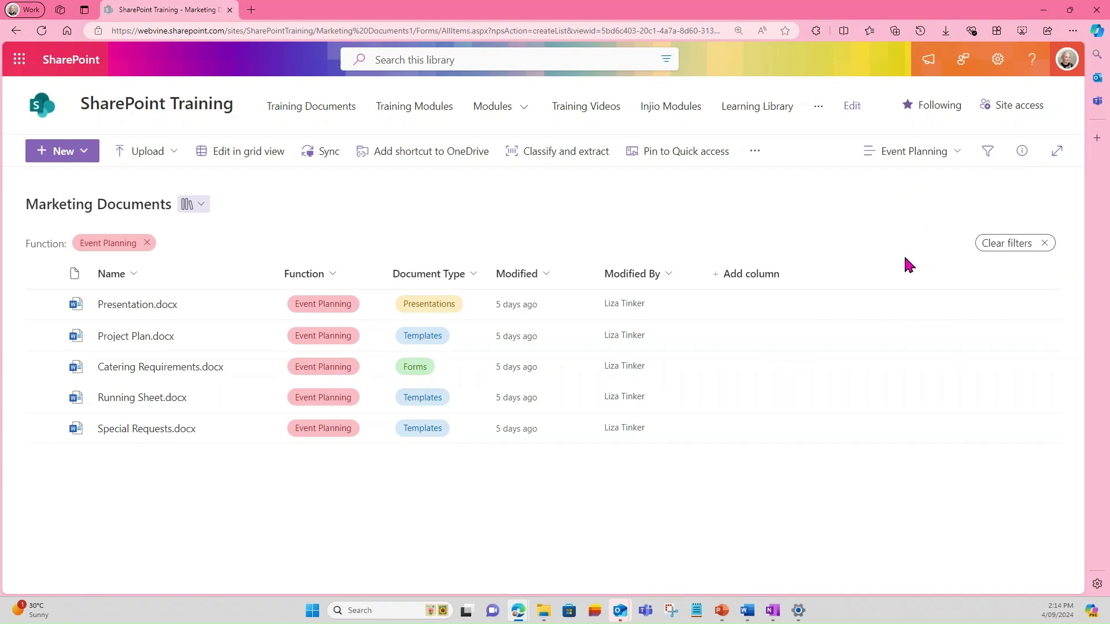
pyautogui.click(956, 154)
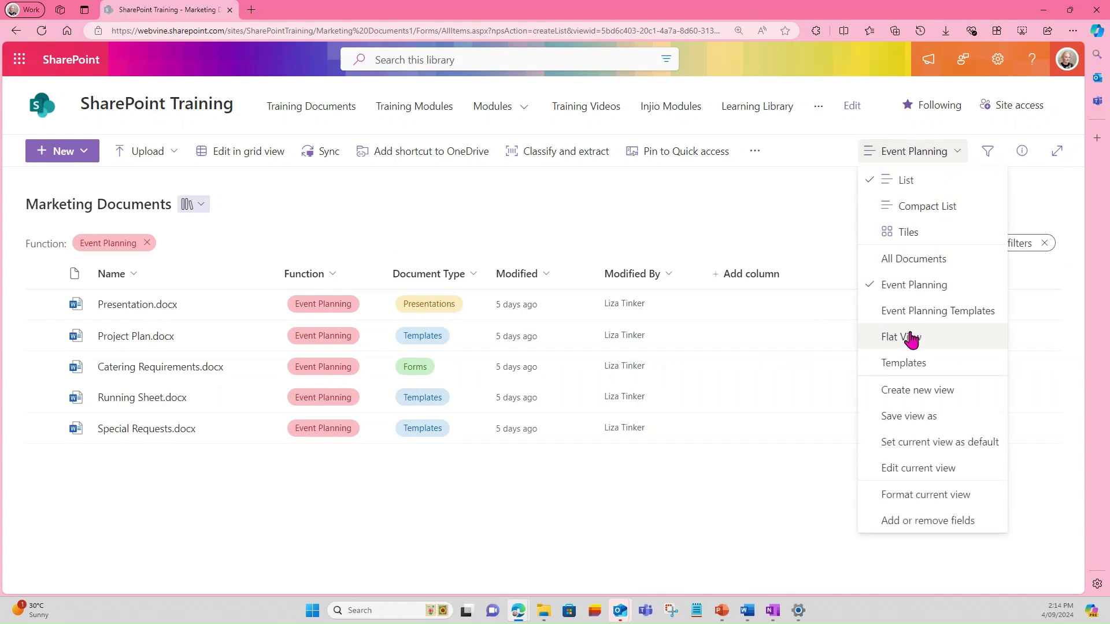
pyautogui.click(909, 364)
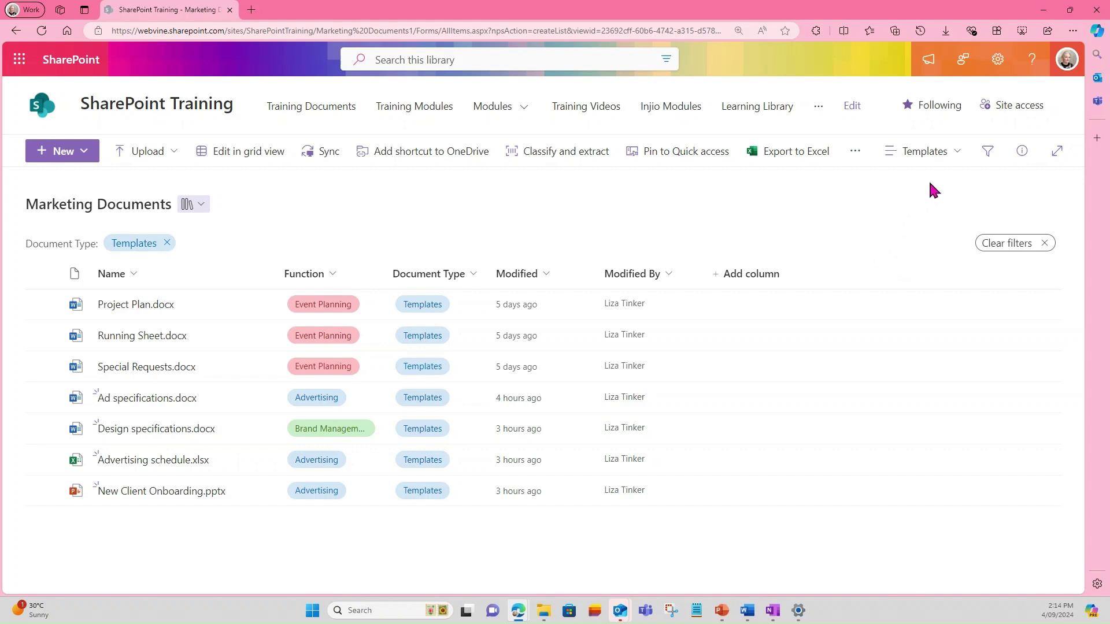
pyautogui.click(953, 162)
pyautogui.click(924, 341)
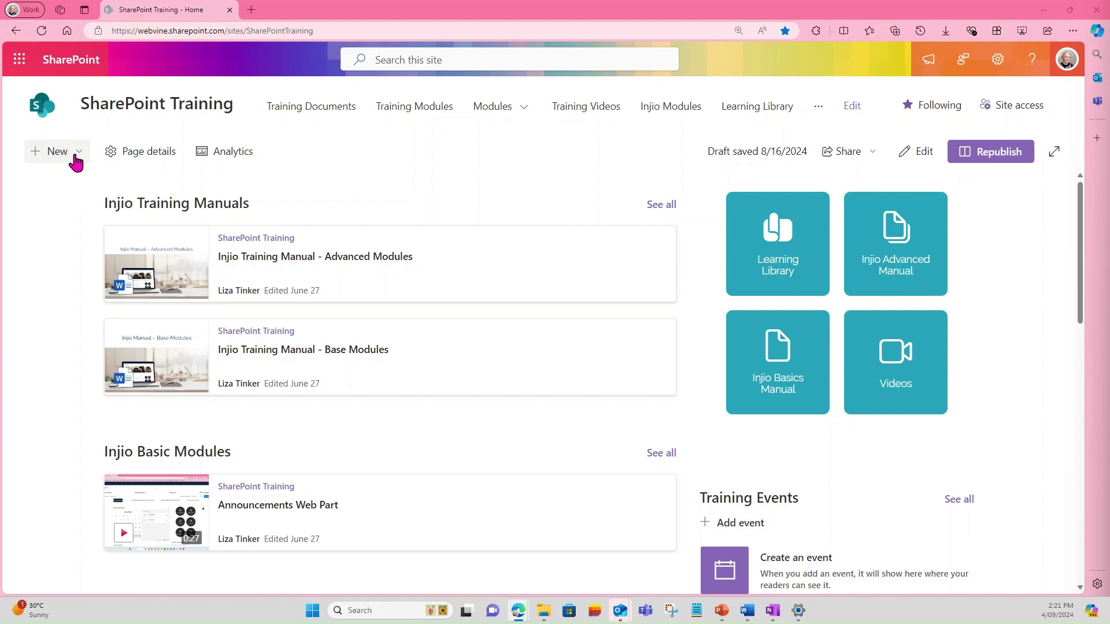
# Create a blank document library named Marketing Documents with the description "library for all documents related to the marketing function"
pyautogui.click(73, 154)
pyautogui.click(71, 210)
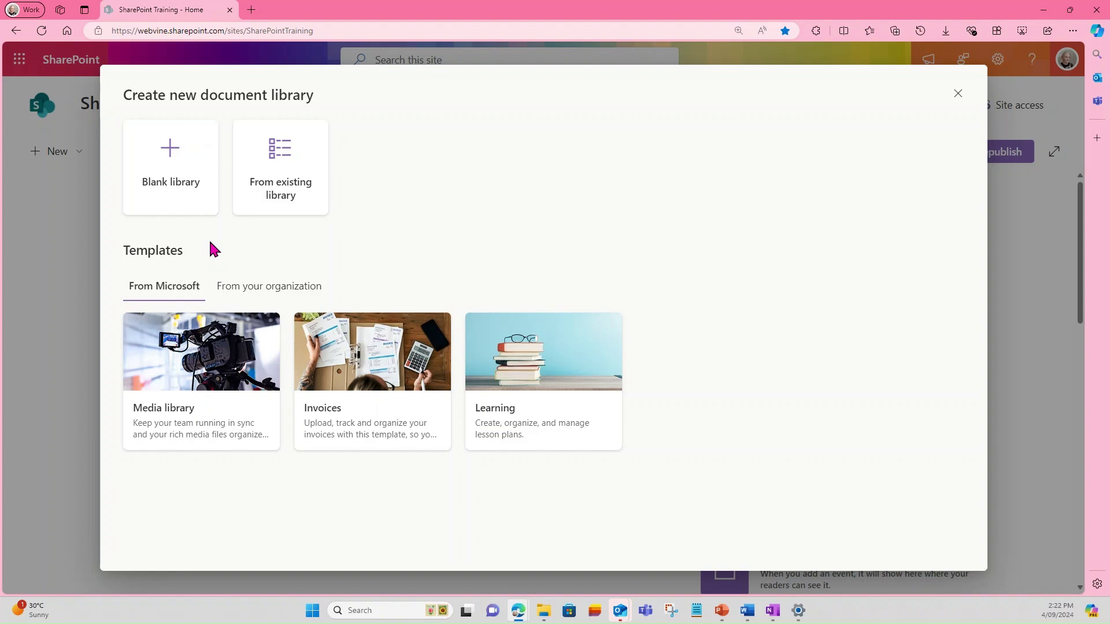
pyautogui.click(169, 179)
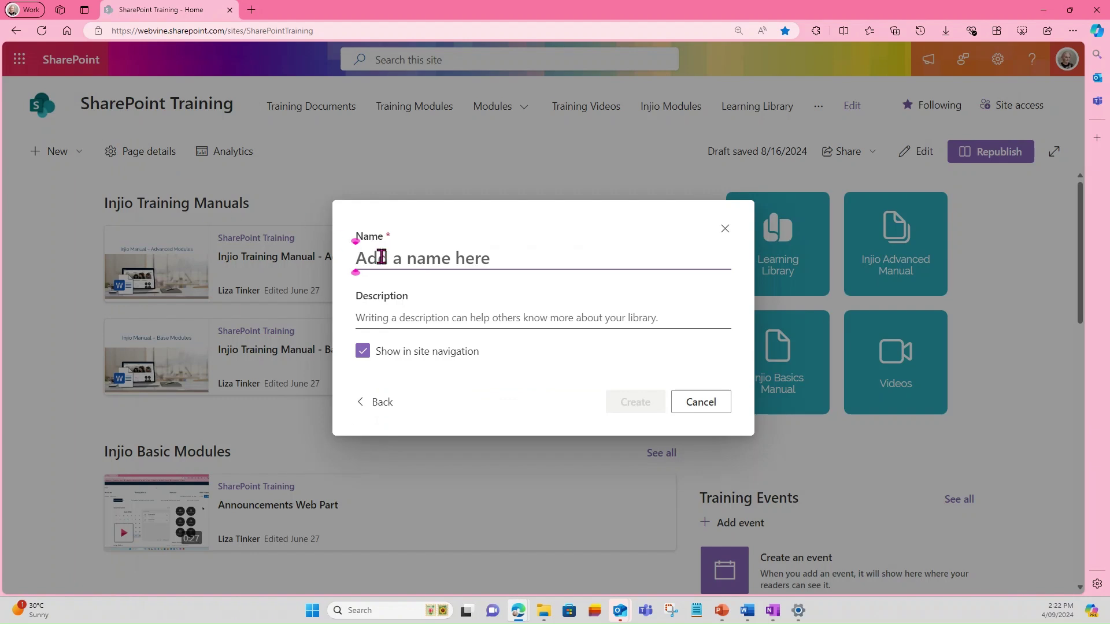
pyautogui.write('Marketing Documents')
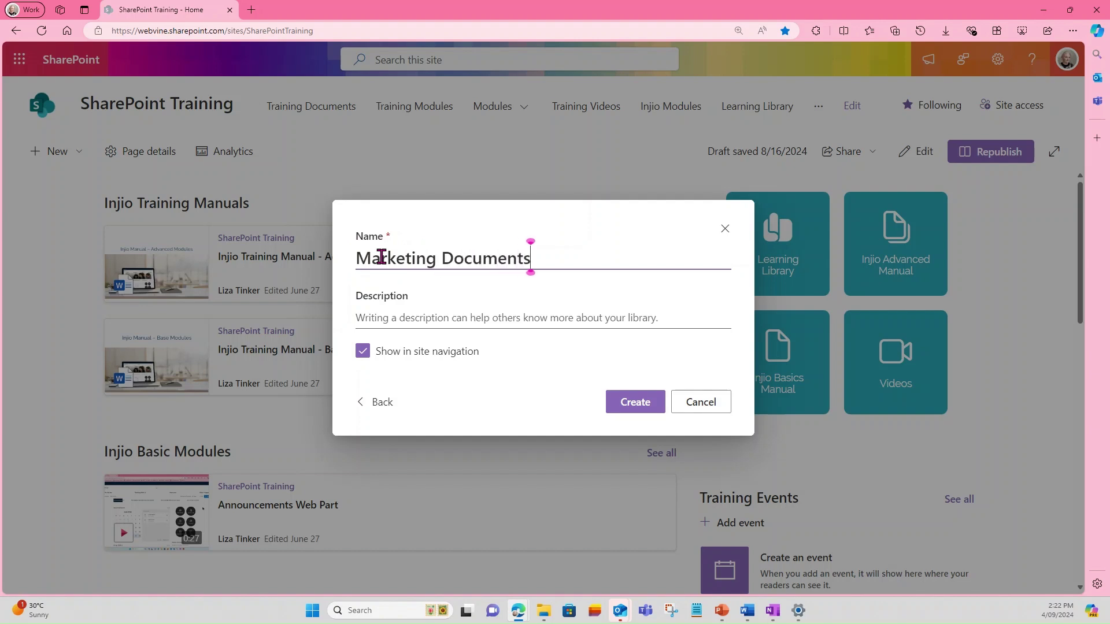
pyautogui.click(397, 324)
pyautogui.rightClick(394, 321)
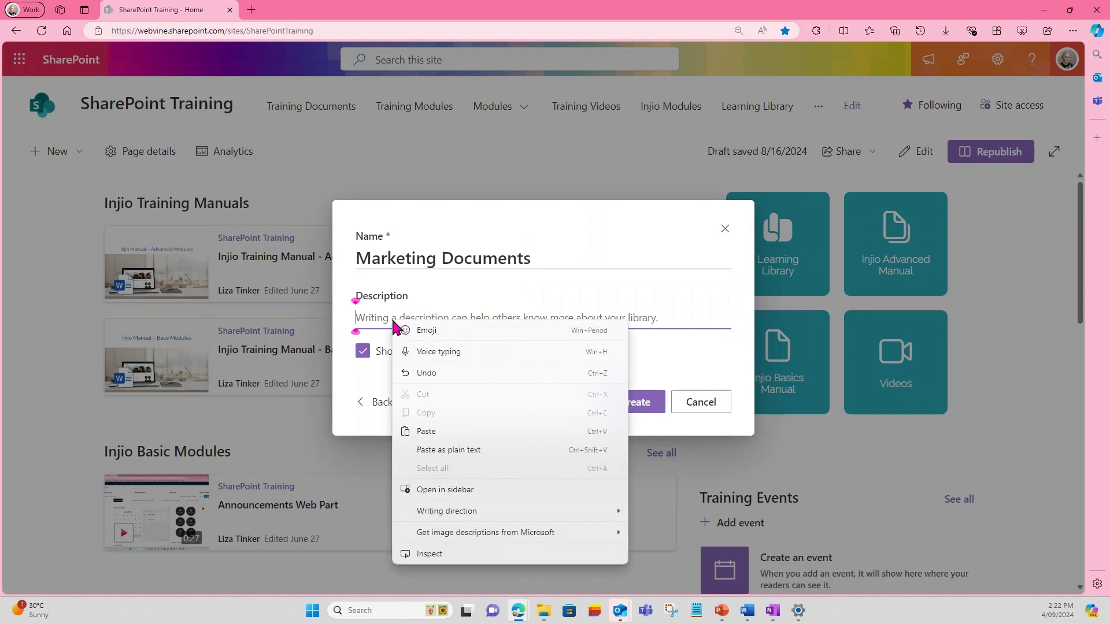
pyautogui.click(434, 429)
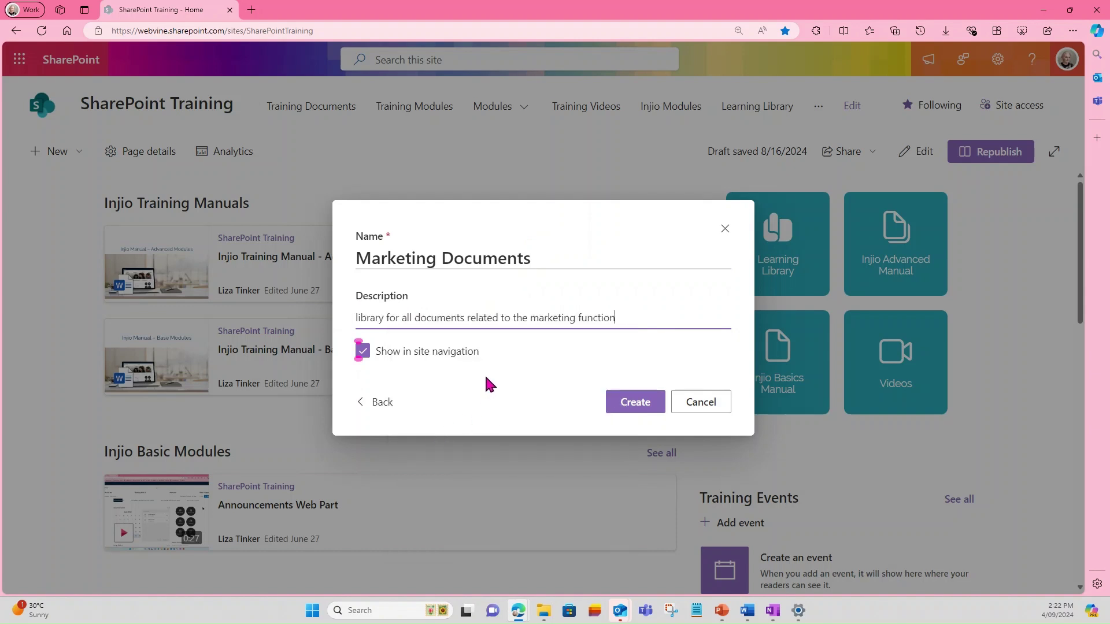
pyautogui.click(637, 412)
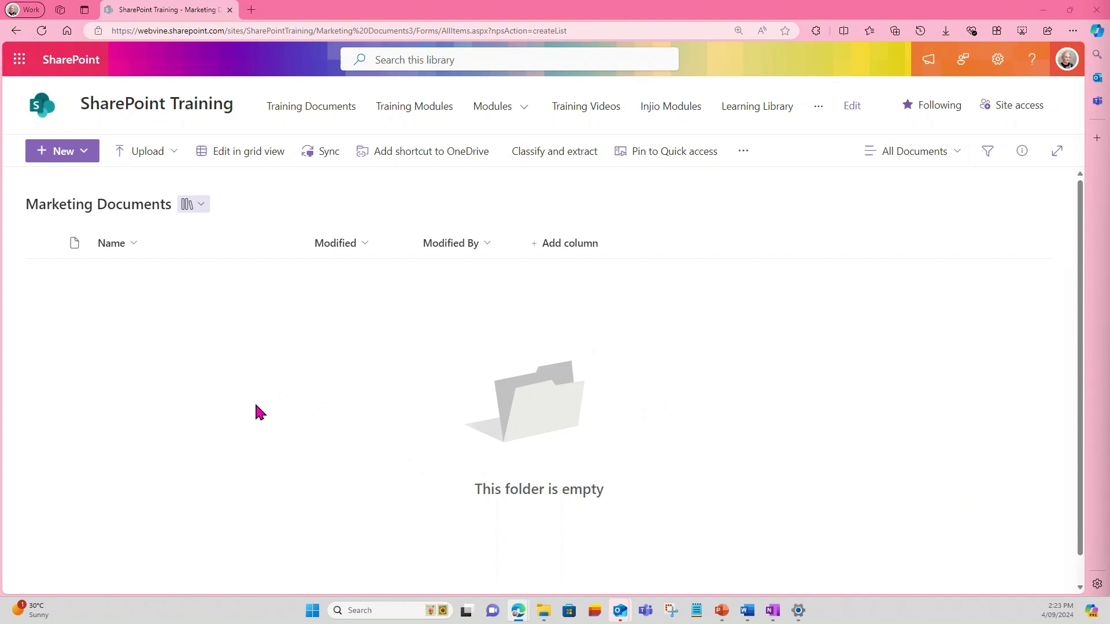
# Create a green folder named Advertising in the Marketing Documents library
pyautogui.click(86, 151)
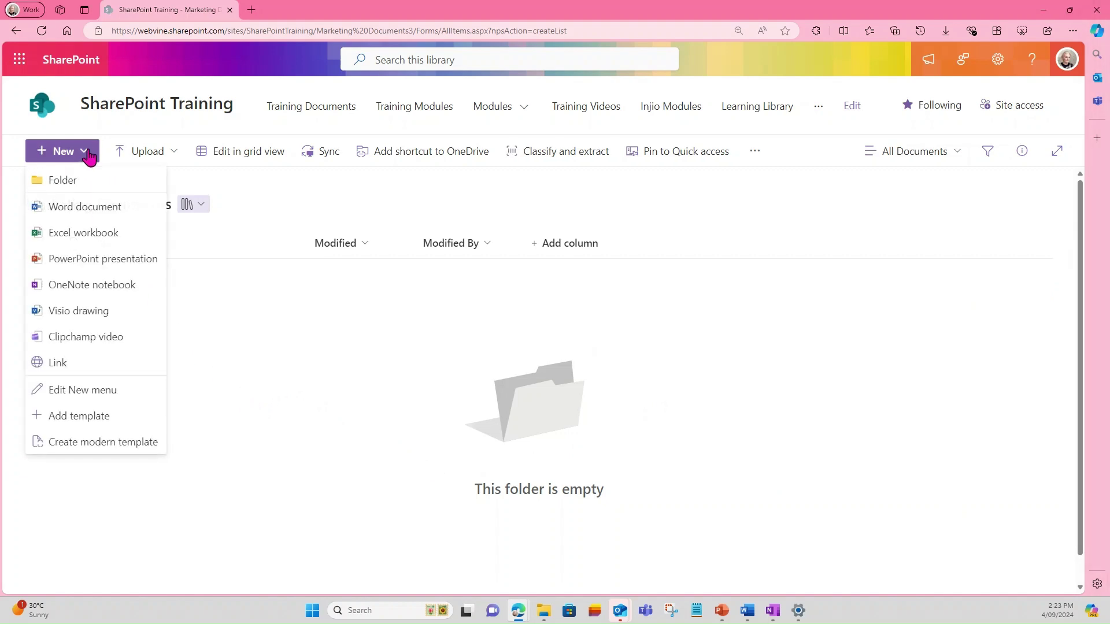
pyautogui.click(82, 180)
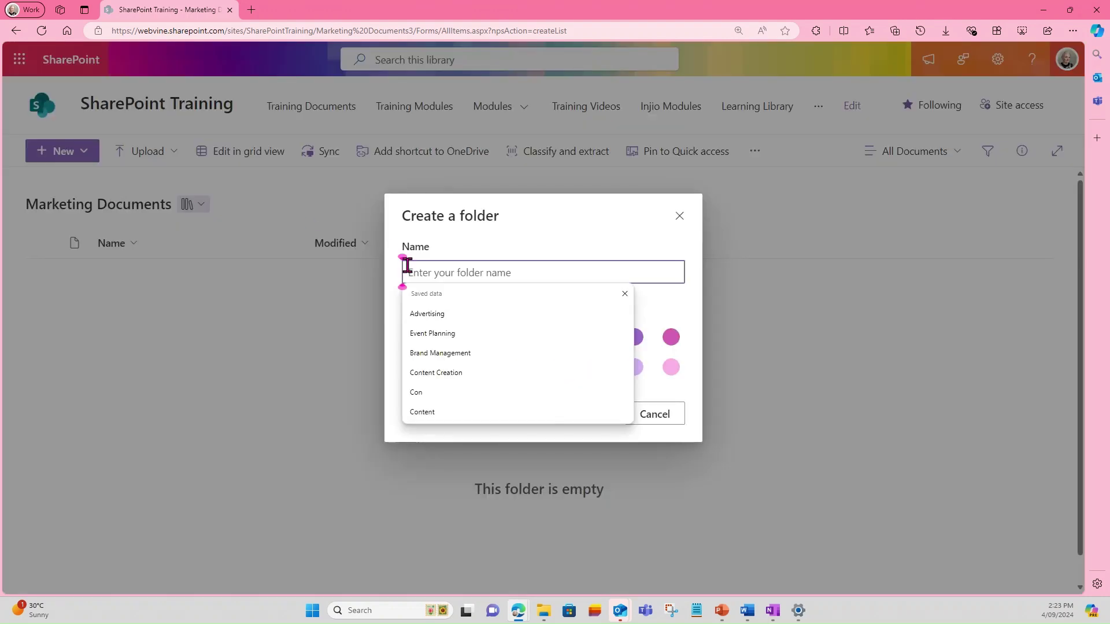
pyautogui.write('Advertising')
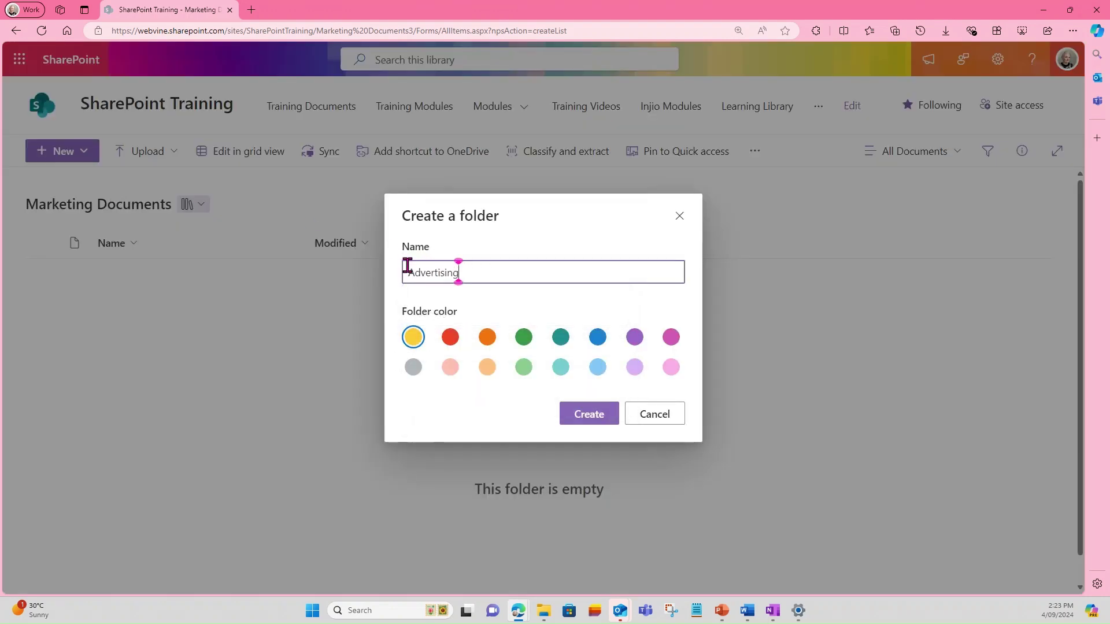
pyautogui.click(524, 339)
pyautogui.click(589, 418)
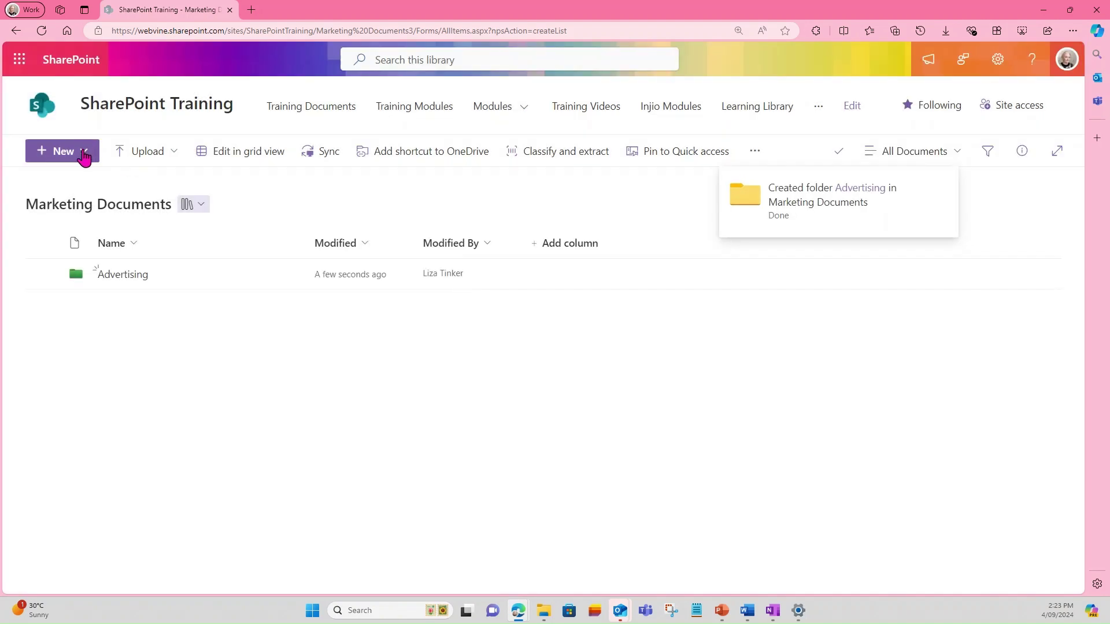
# Create a blue folder named Brand Management in the Marketing Documents library
pyautogui.click(81, 153)
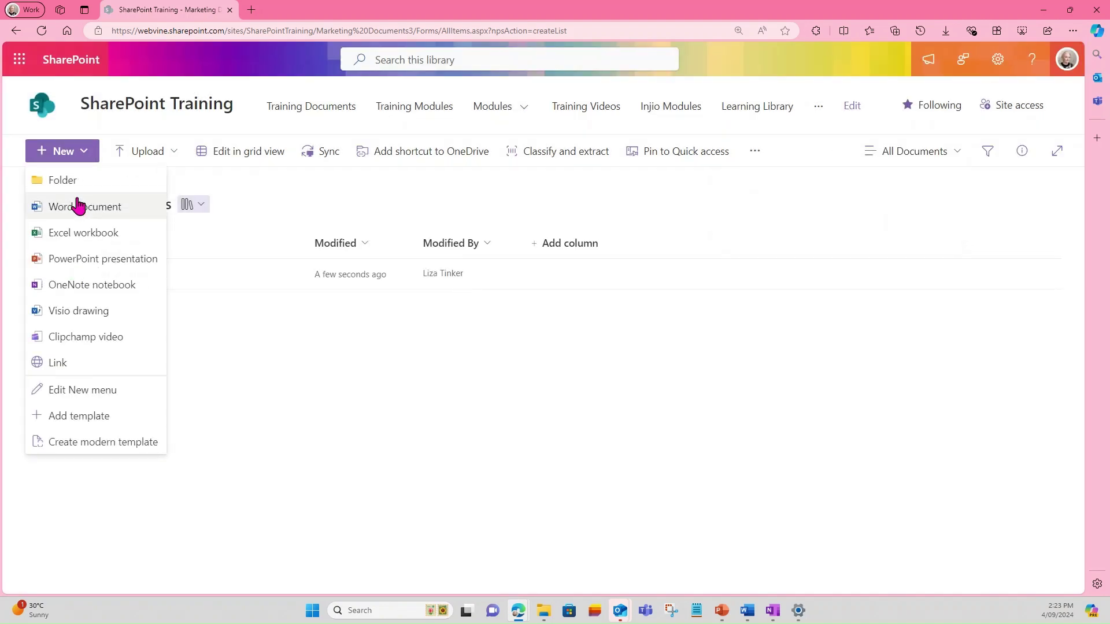
pyautogui.click(70, 182)
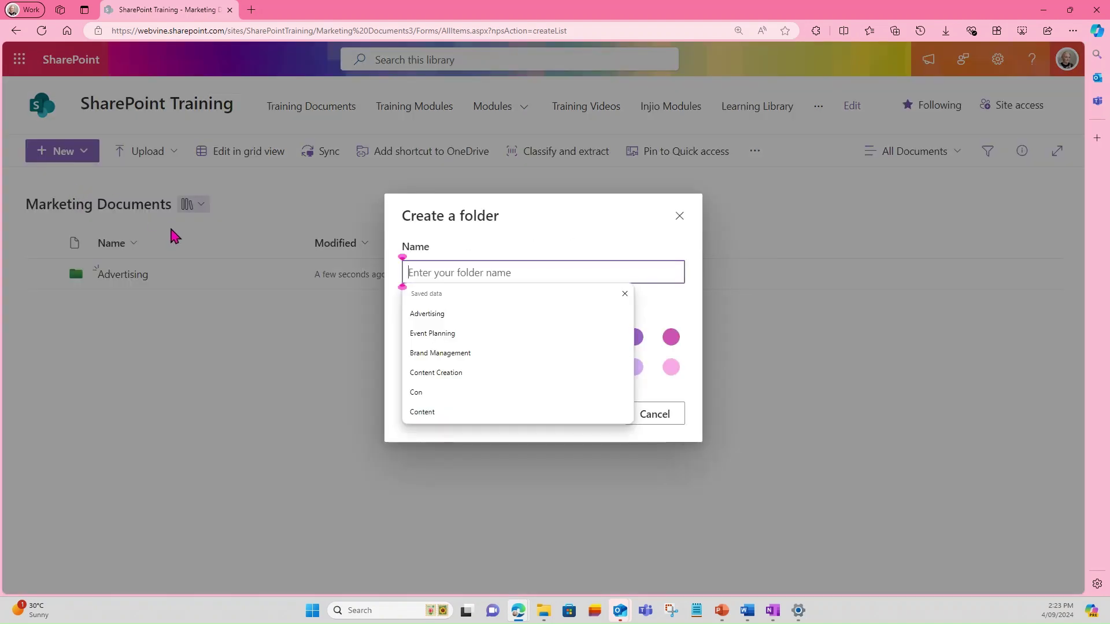
pyautogui.write('Brand Management')
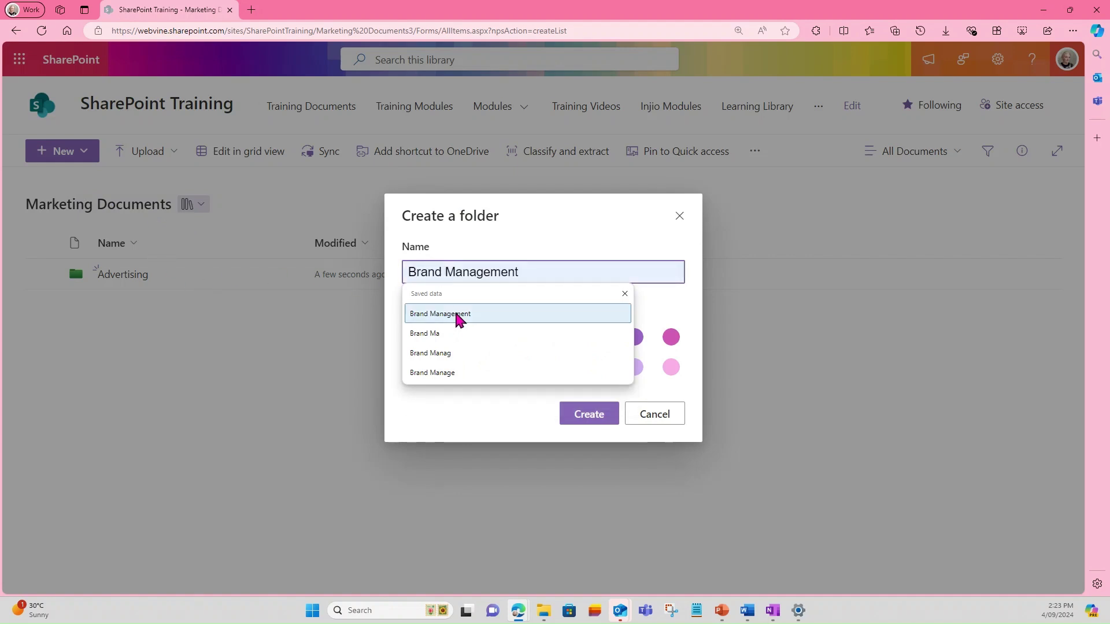
pyautogui.click(458, 317)
pyautogui.click(599, 340)
pyautogui.click(593, 415)
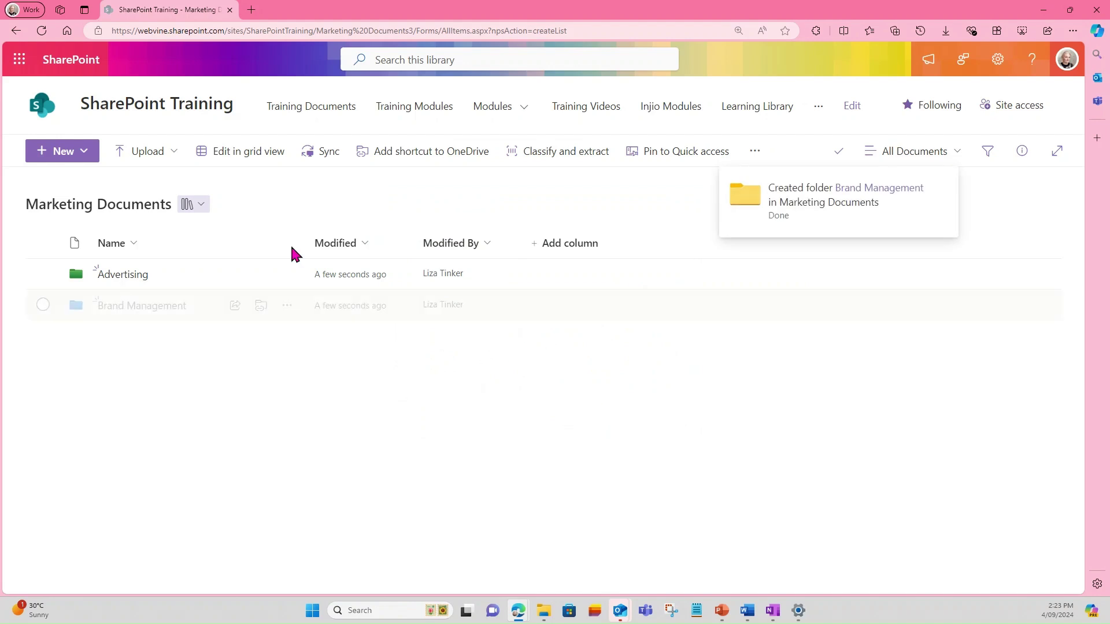
# Create an orange folder named Content Creation in the Marketing Documents library
pyautogui.click(73, 151)
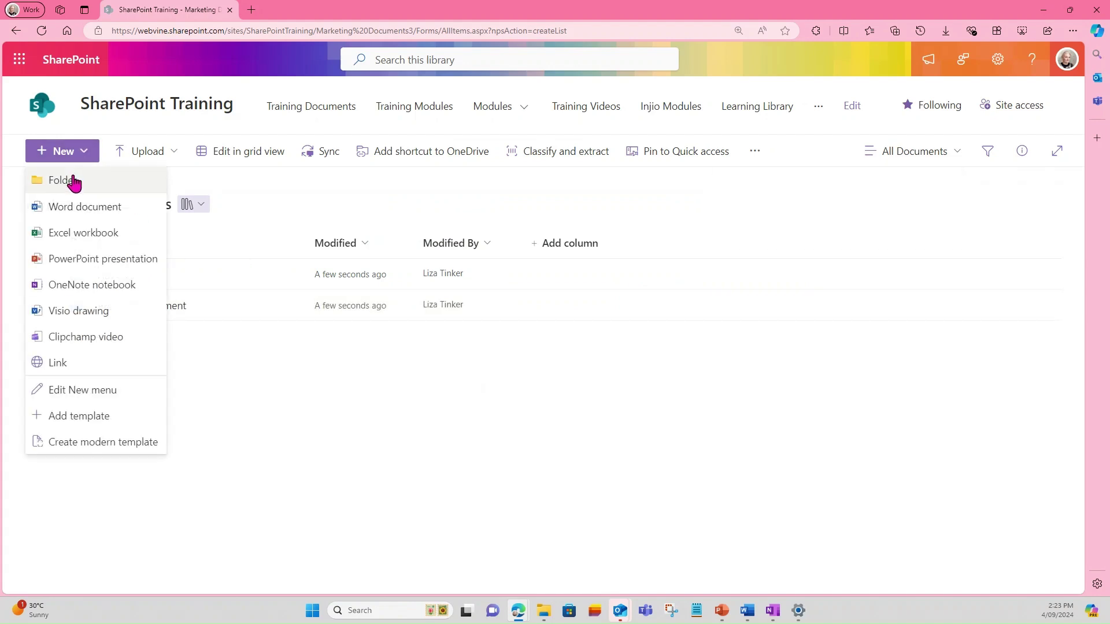
pyautogui.click(75, 181)
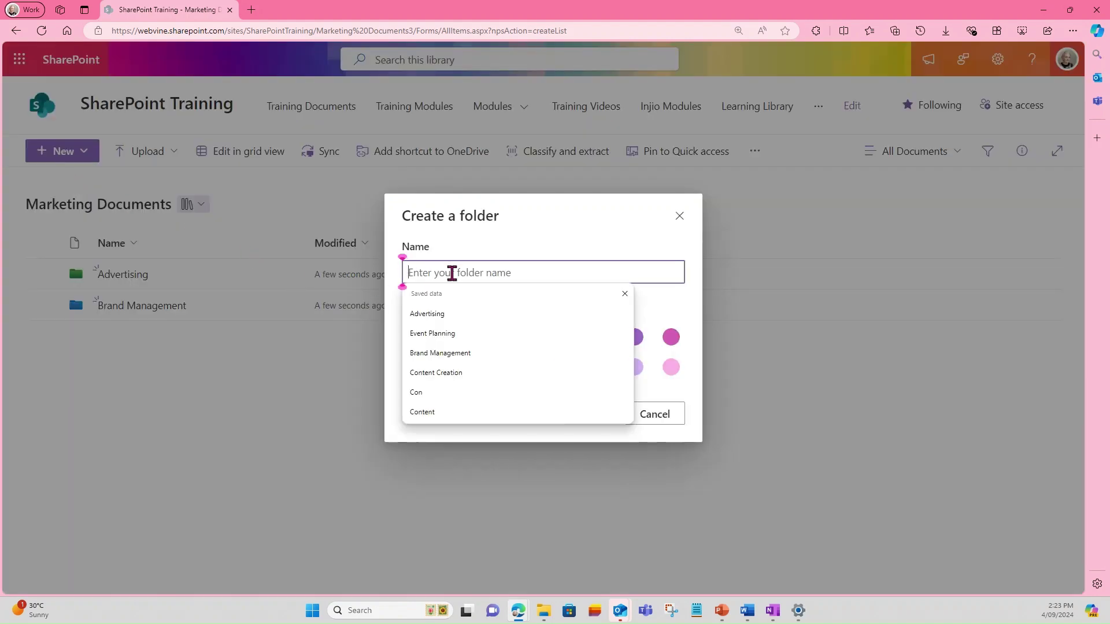
pyautogui.click(453, 377)
pyautogui.click(488, 338)
pyautogui.click(591, 416)
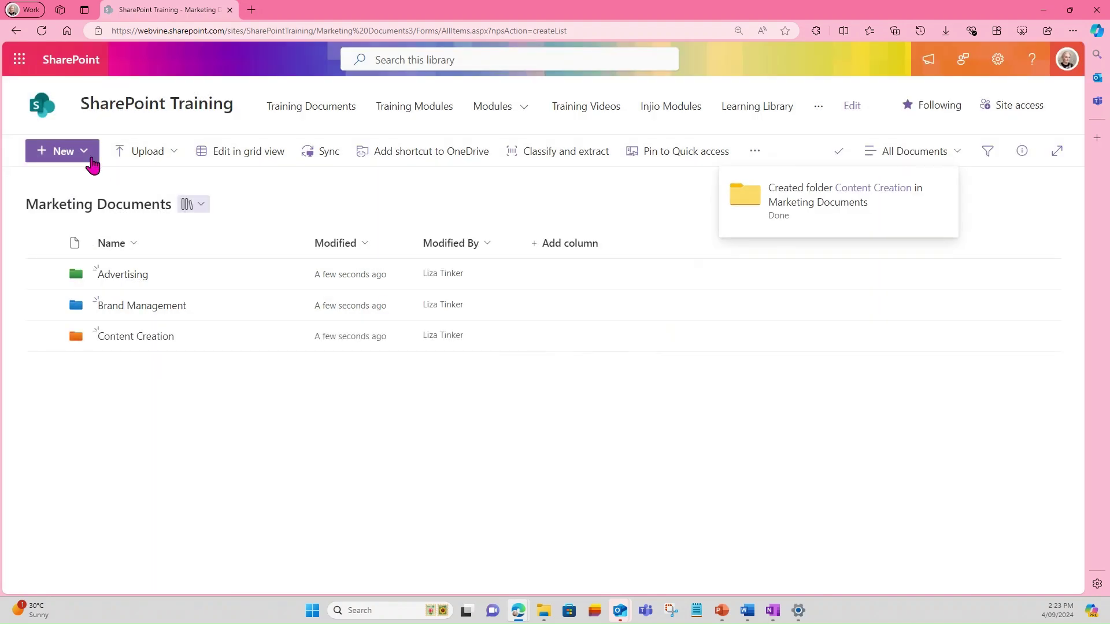
# Create a purple folder named Event Planning in the Marketing Documents library
pyautogui.click(87, 154)
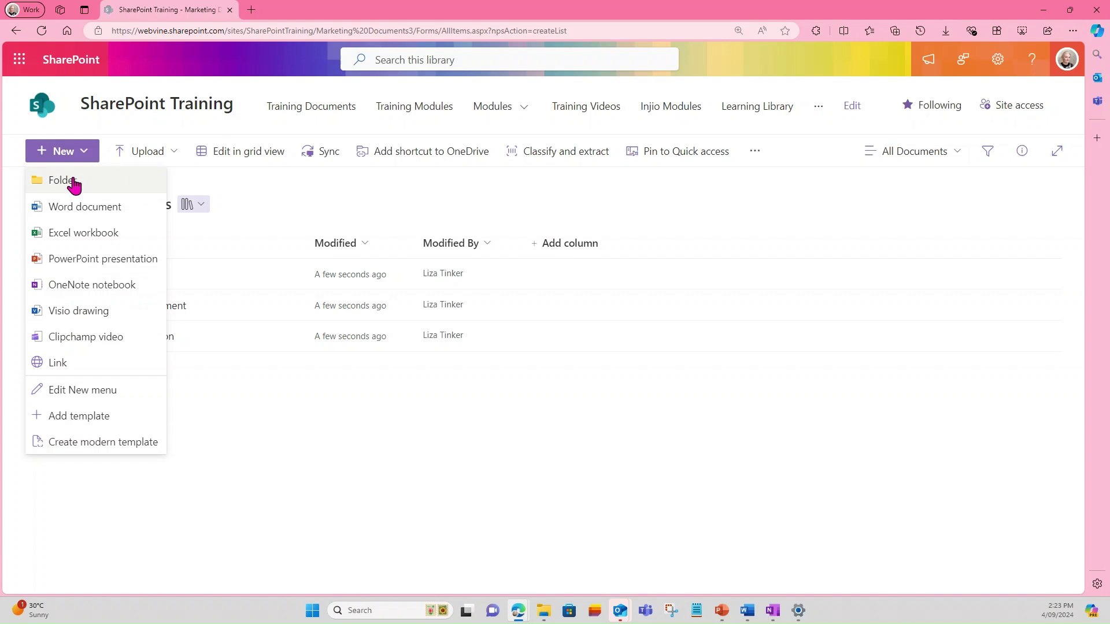
pyautogui.click(74, 181)
pyautogui.click(491, 273)
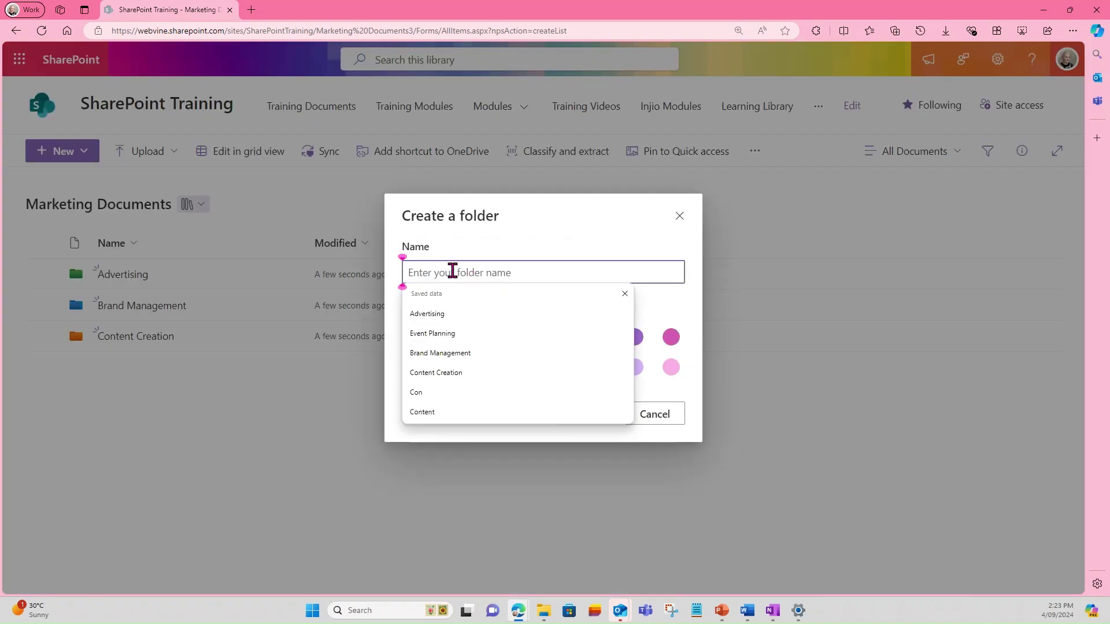
pyautogui.click(451, 334)
pyautogui.click(635, 337)
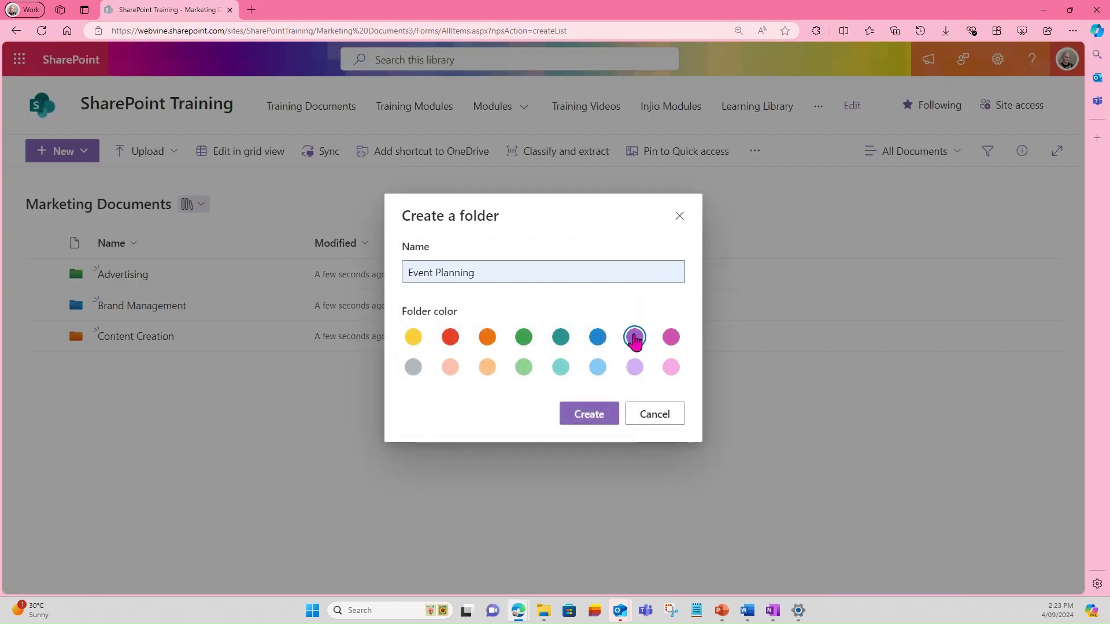
pyautogui.click(592, 415)
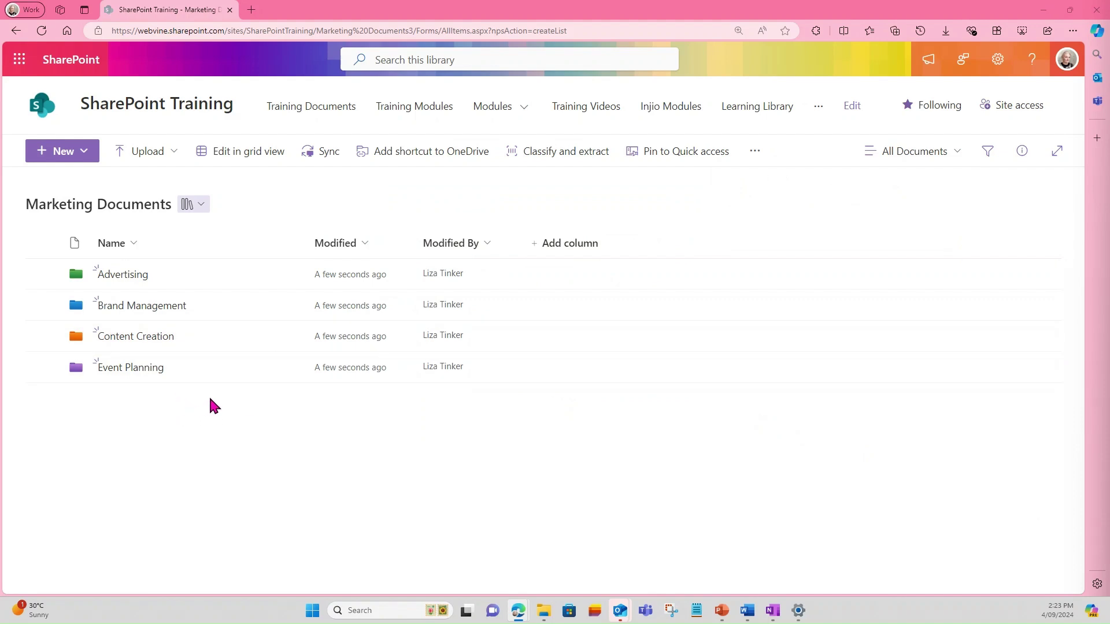
# Upload Catering Requirements, Presentation, Project Plan, Running Sheet and Special Requests from the local Event Planning folder into the library's Event Planning folder
pyautogui.click(124, 370)
pyautogui.click(172, 152)
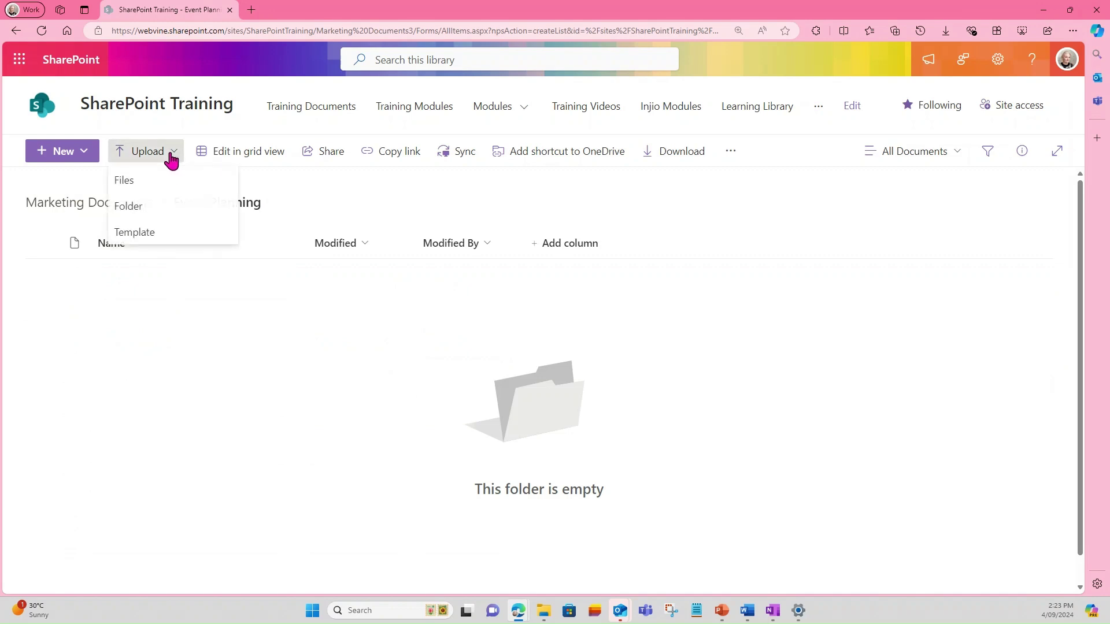
pyautogui.click(150, 184)
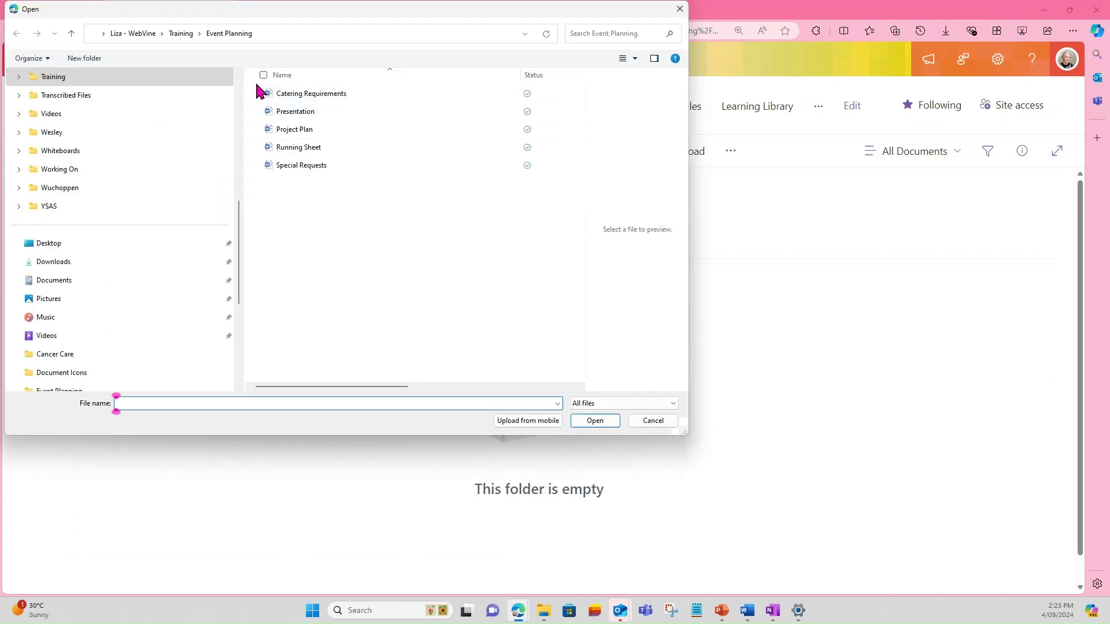
pyautogui.click(263, 75)
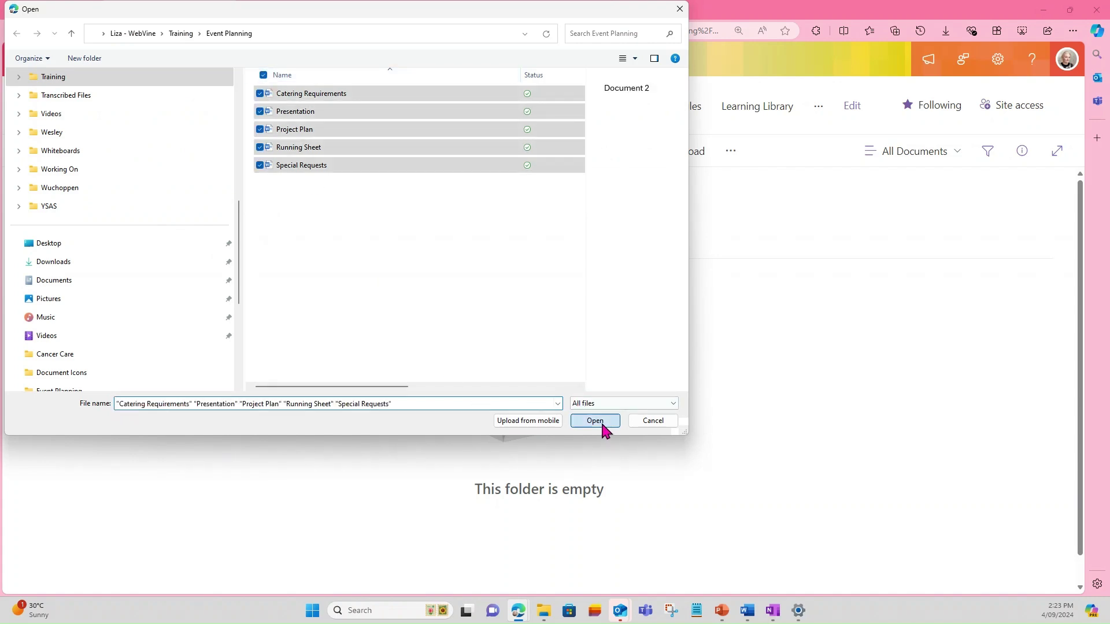
pyautogui.click(603, 425)
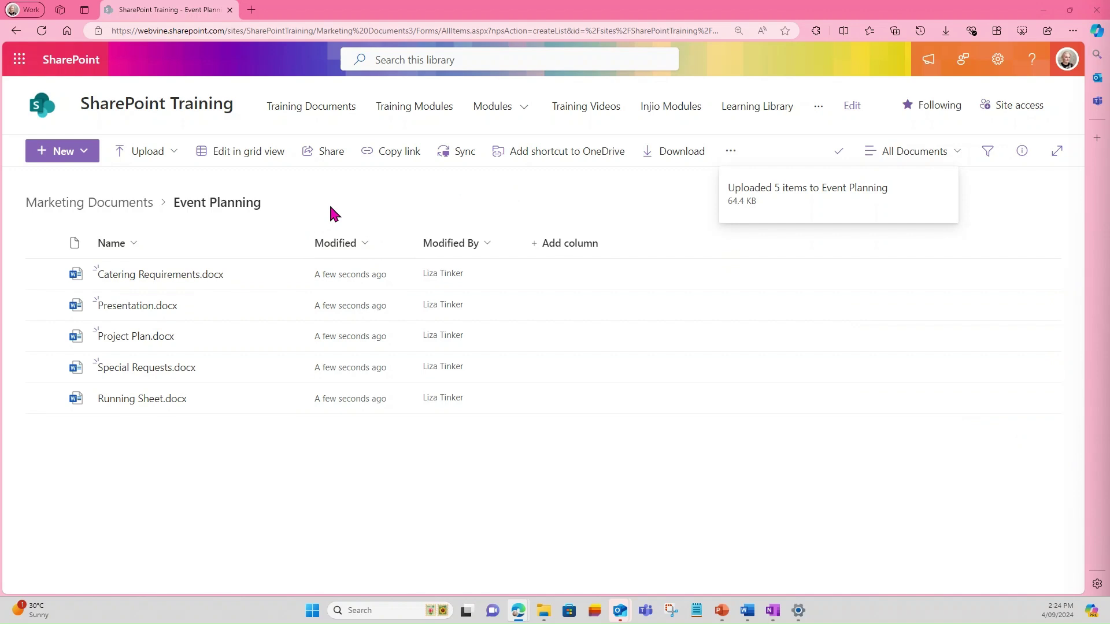
# Start a new Choice column in the Event Planning folder and name it Document Type
pyautogui.click(555, 249)
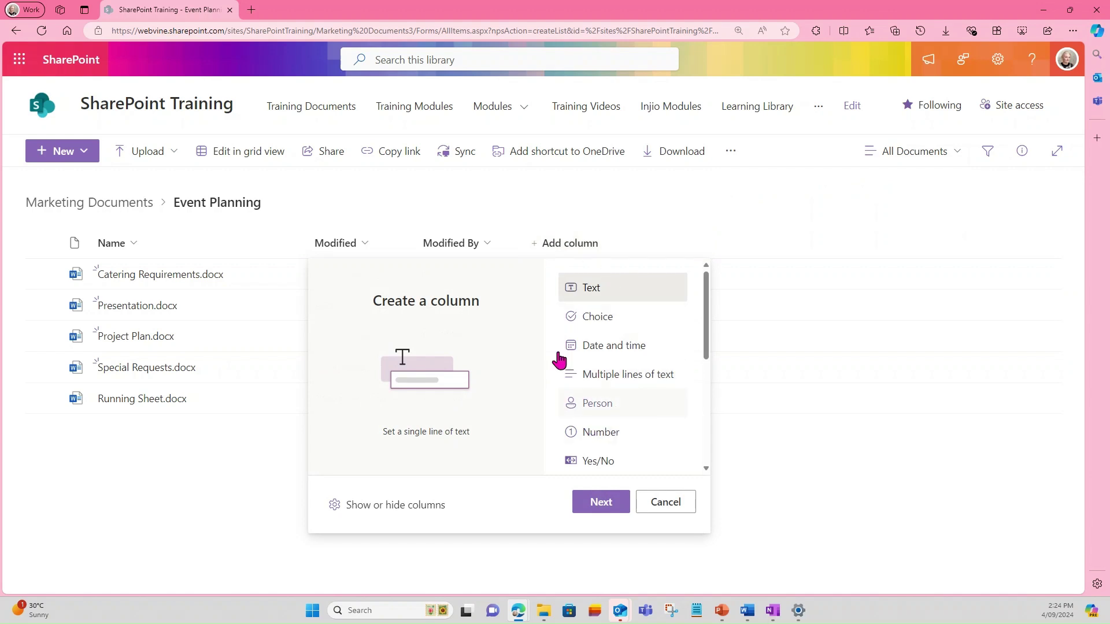
pyautogui.click(607, 325)
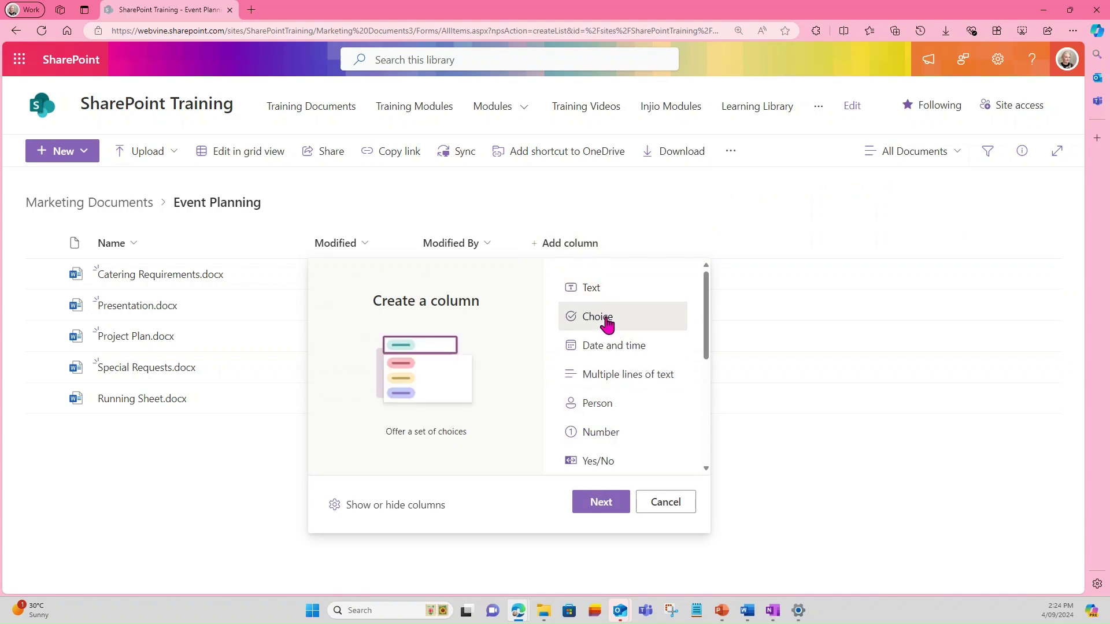
pyautogui.click(601, 502)
pyautogui.click(954, 132)
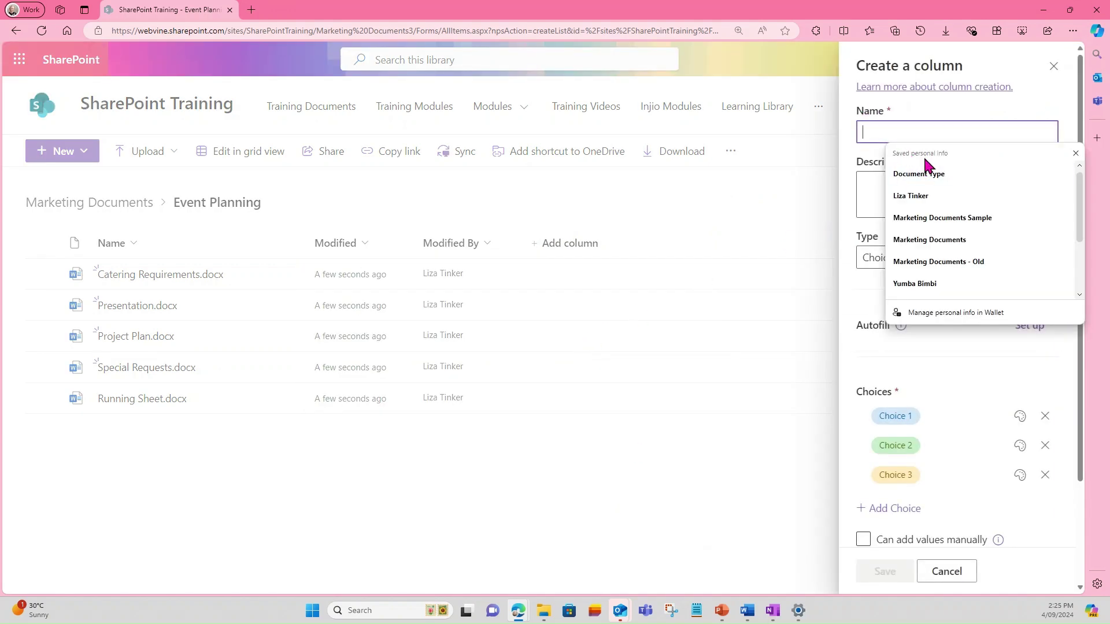
pyautogui.click(929, 175)
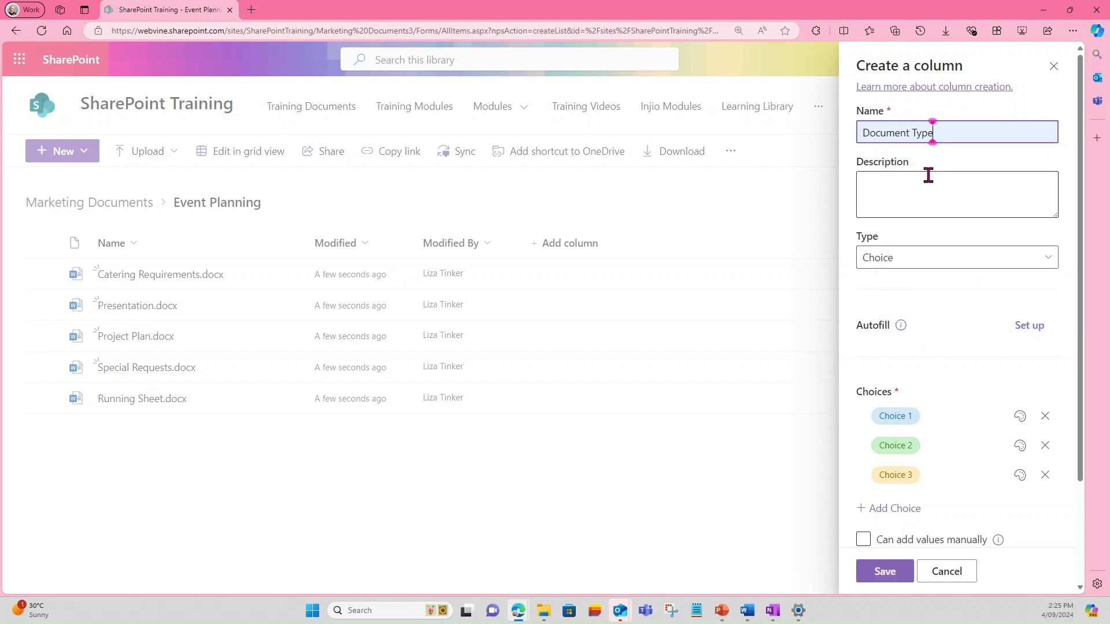
pyautogui.click(880, 186)
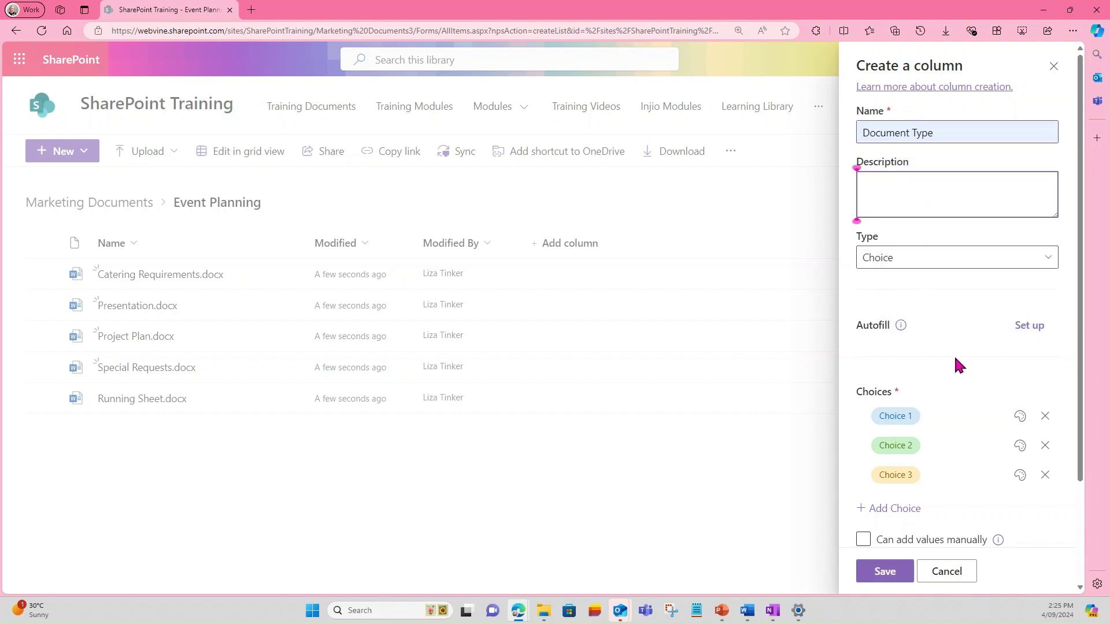
# Define the Document Type choices as Templates, Forms, Plans, Folder and Guidelines
pyautogui.scroll(-1, 953, 360)
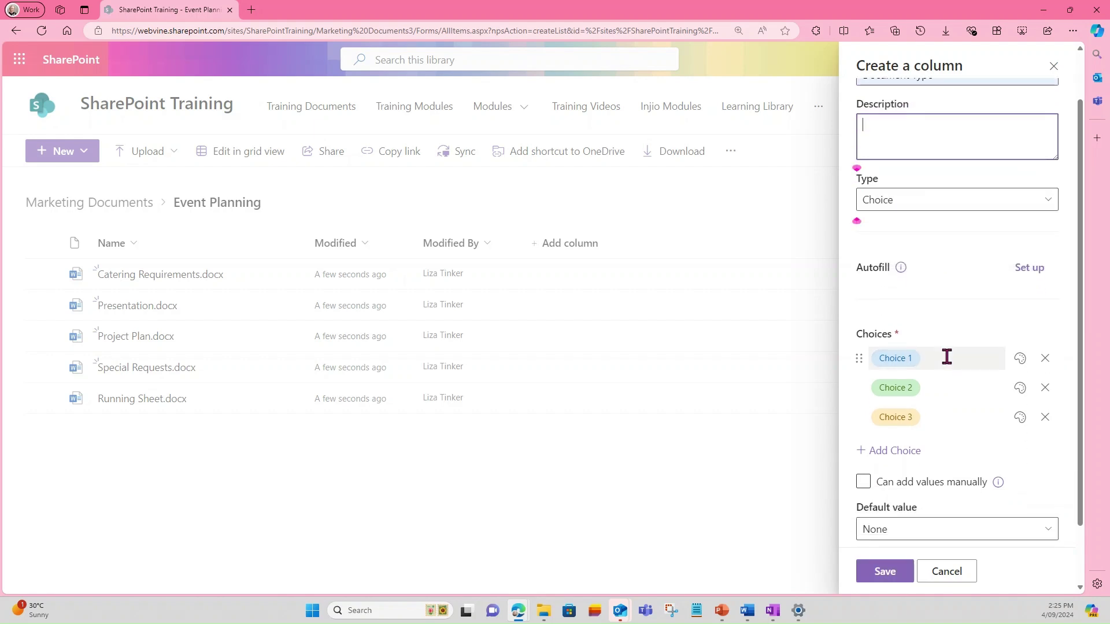
pyautogui.click(908, 355)
pyautogui.write('Templates')
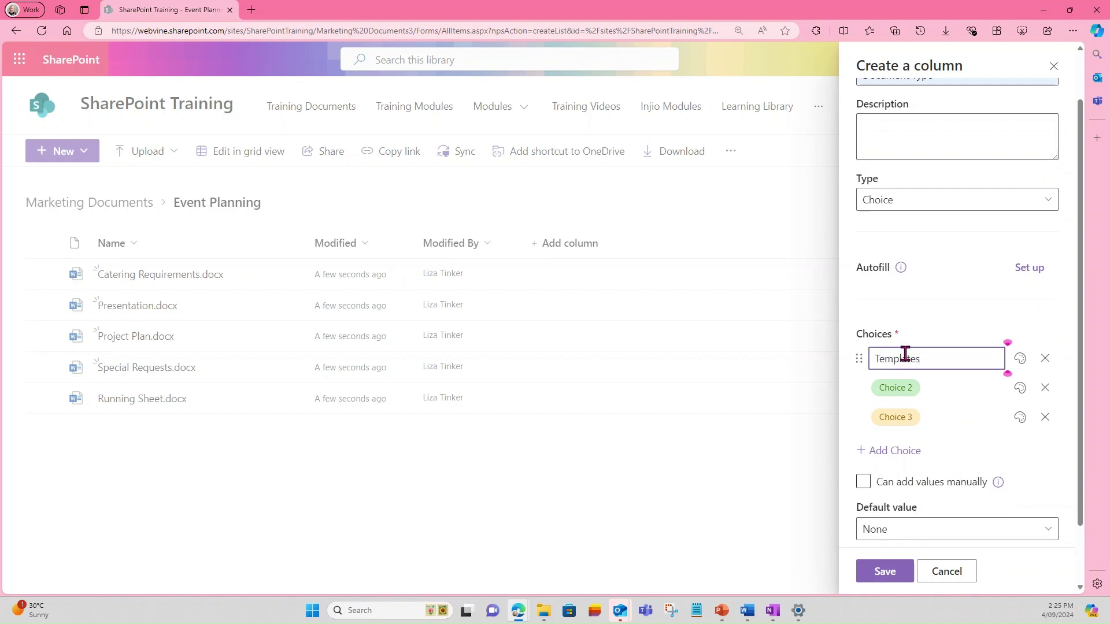
pyautogui.press('Return')
pyautogui.write('Forms')
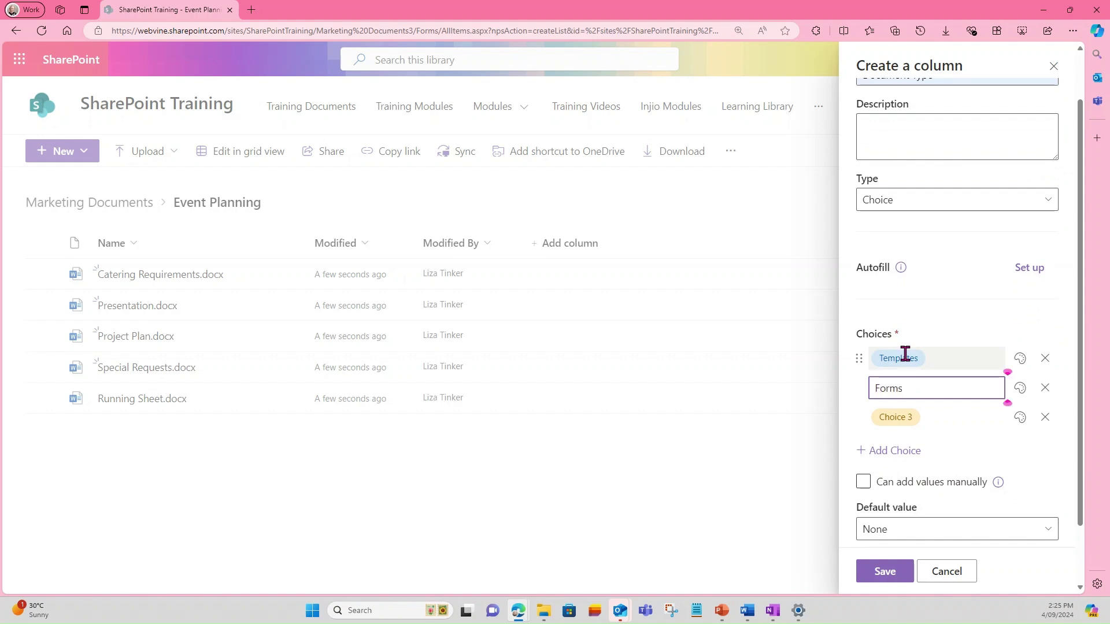
pyautogui.press('Return')
pyautogui.write('Pla')
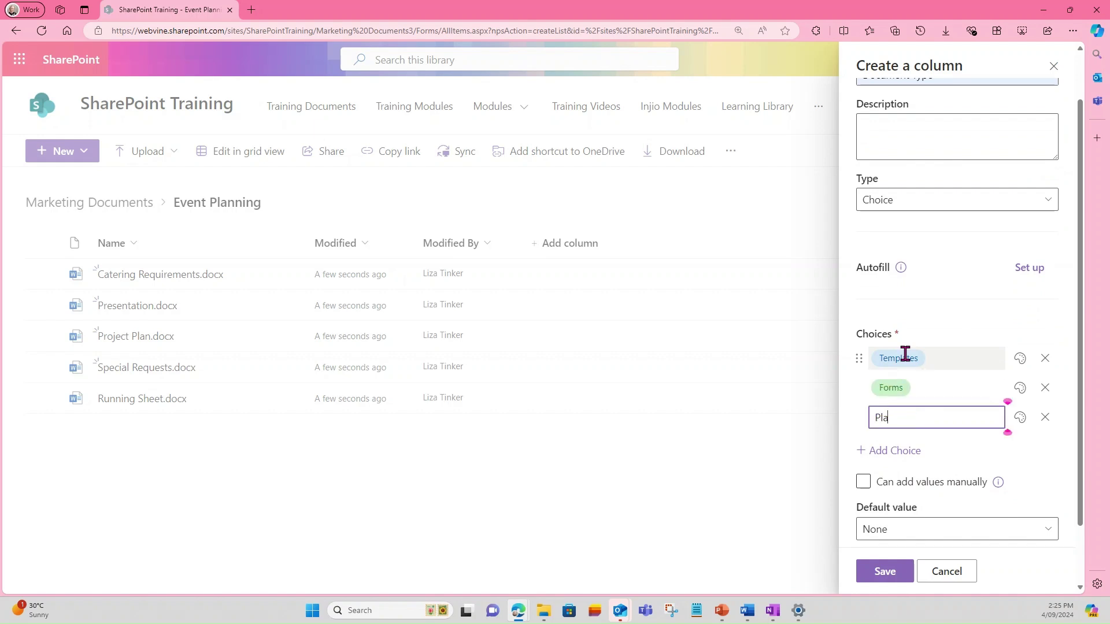
pyautogui.press('Return')
pyautogui.write('F')
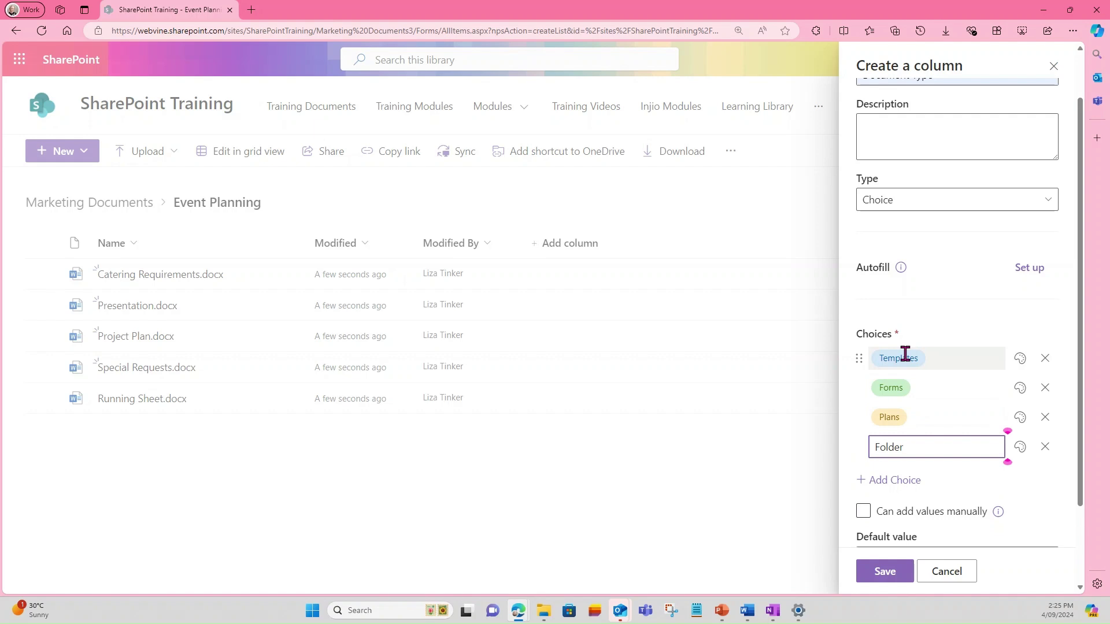
pyautogui.write('older')
pyautogui.press('Return')
pyautogui.write('Guidelines')
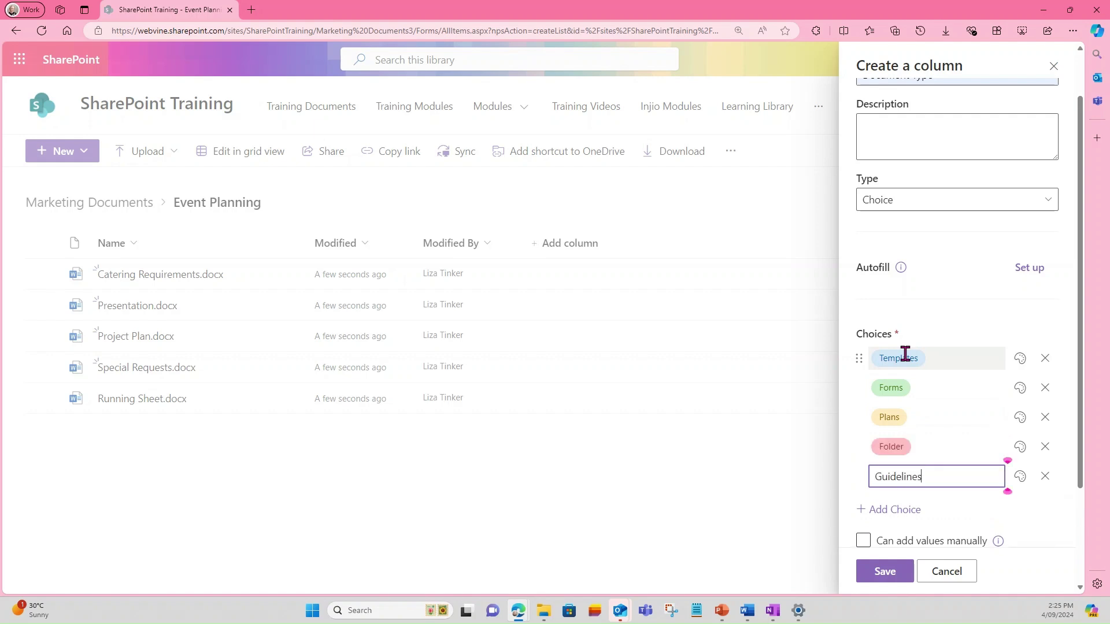
pyautogui.press('Return')
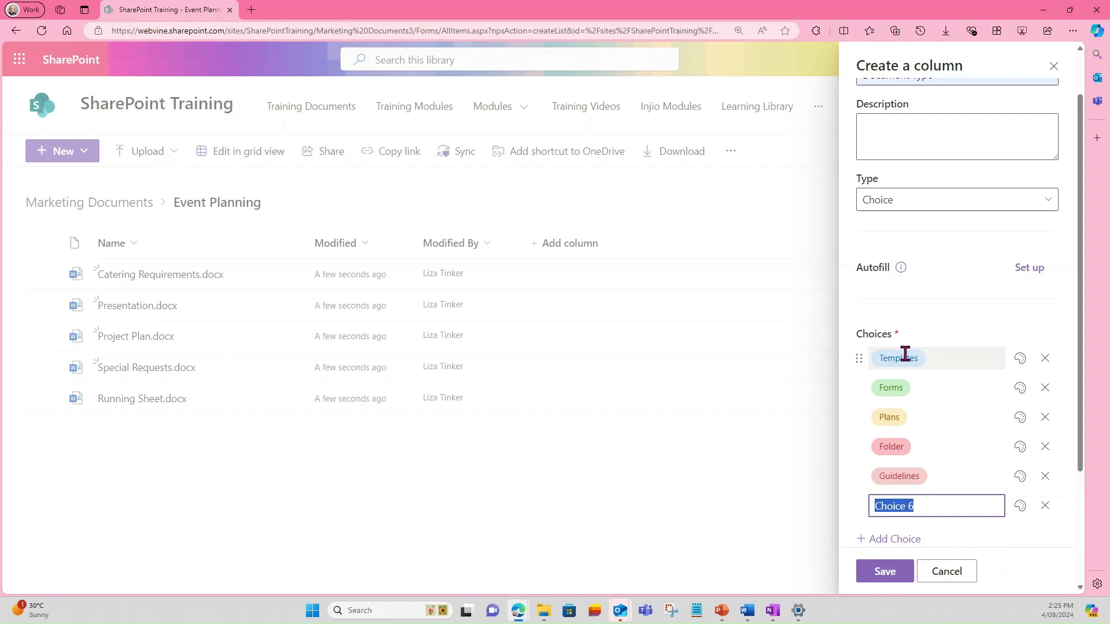
# Save the Document Type column without the surplus sixth choice and move it directly after the Name column
pyautogui.click(1044, 506)
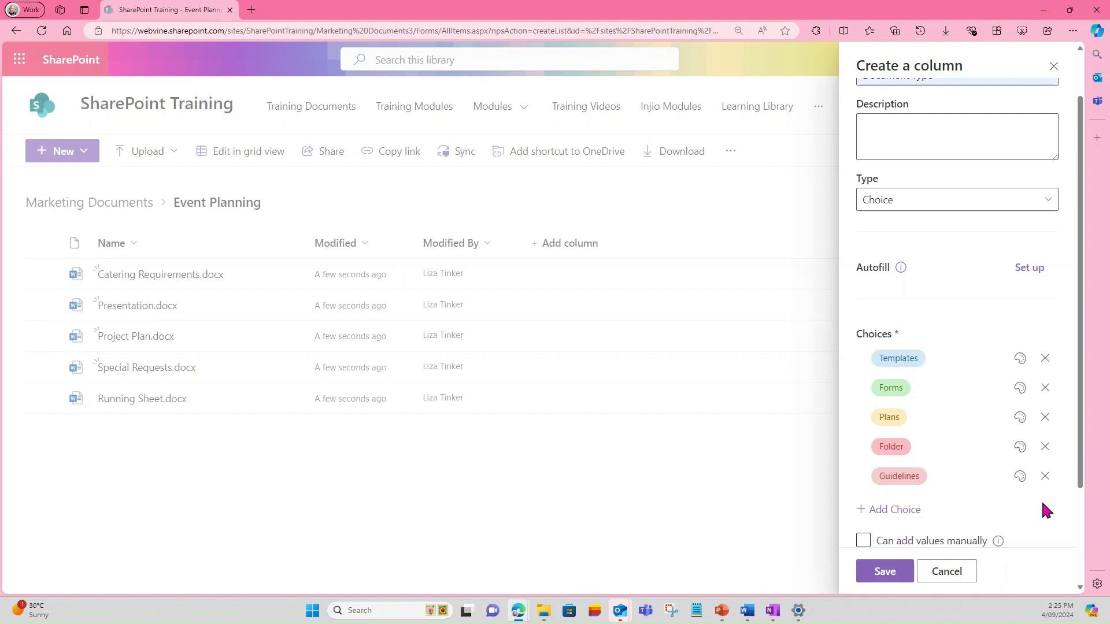
pyautogui.click(891, 573)
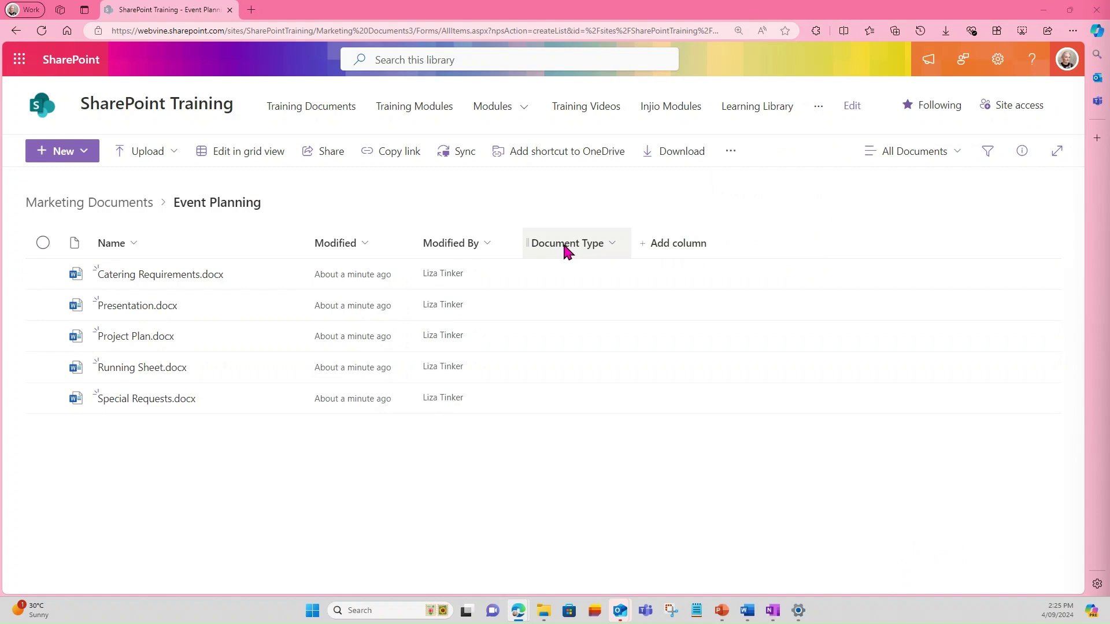
pyautogui.moveTo(562, 250)
pyautogui.mouseDown()
pyautogui.moveTo(345, 255)
pyautogui.moveTo(338, 246)
pyautogui.mouseUp()
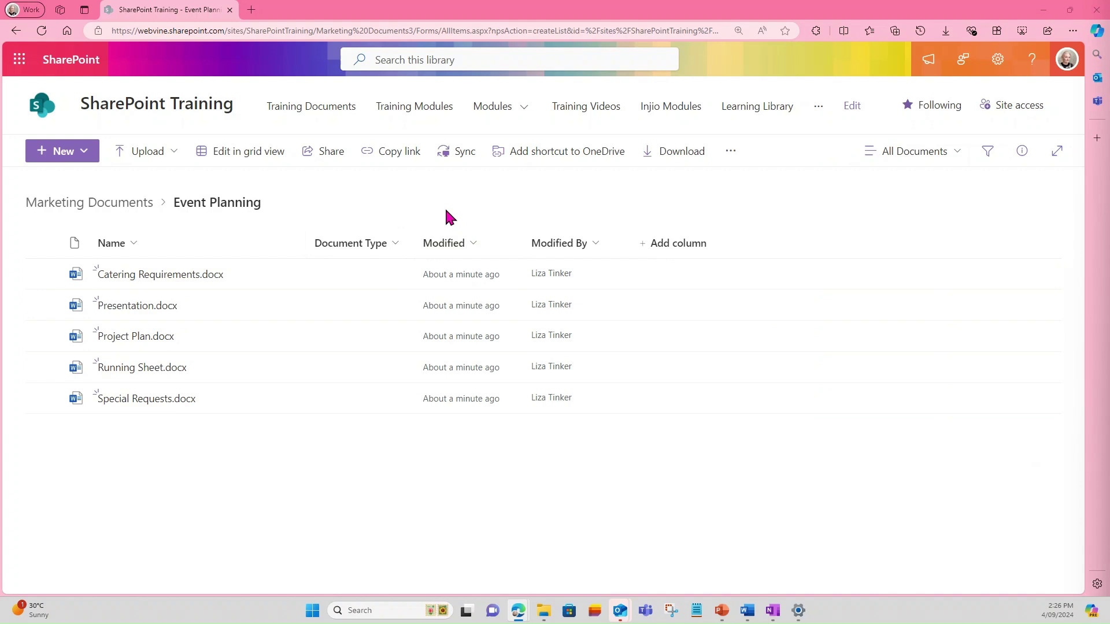
# Start another new Choice column and name it Function, leaving the description empty
pyautogui.click(693, 249)
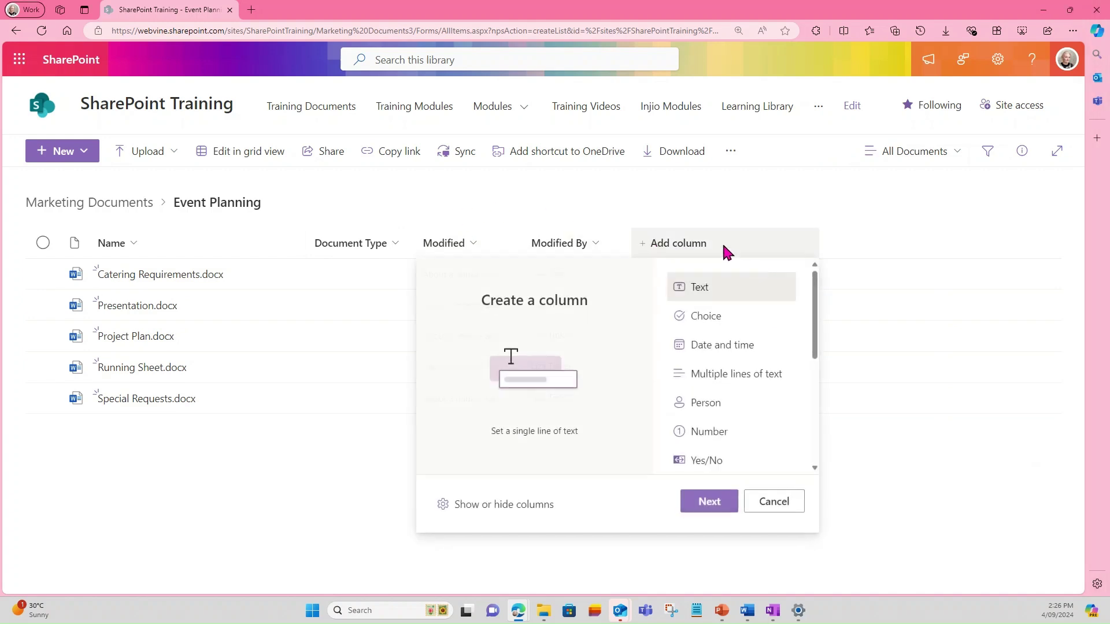
pyautogui.click(714, 322)
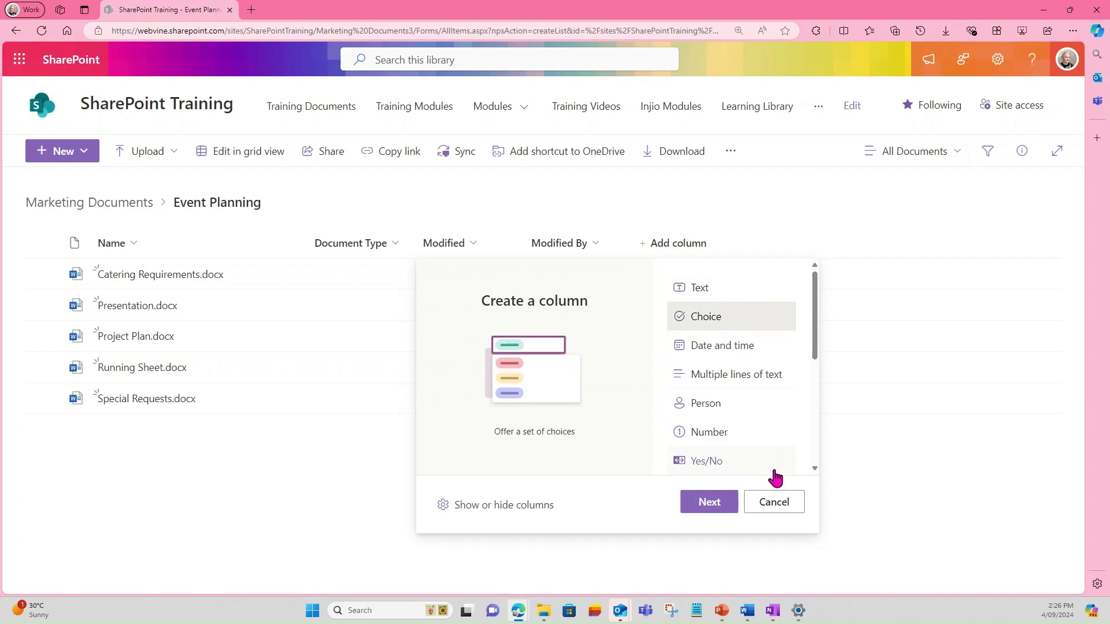
pyautogui.click(717, 504)
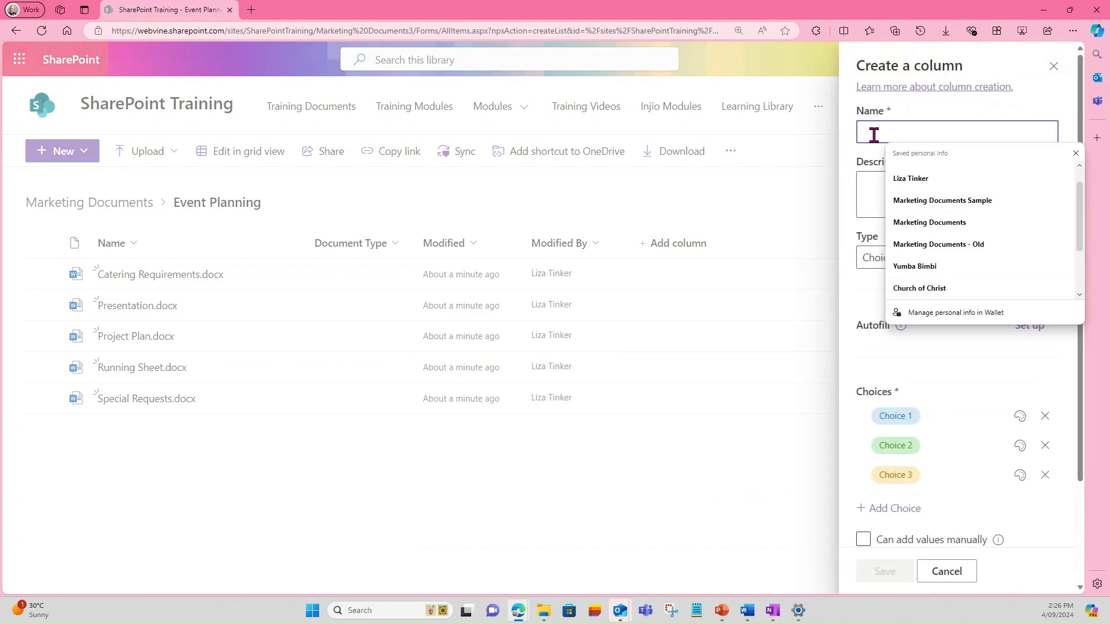
pyautogui.write('Functioin')
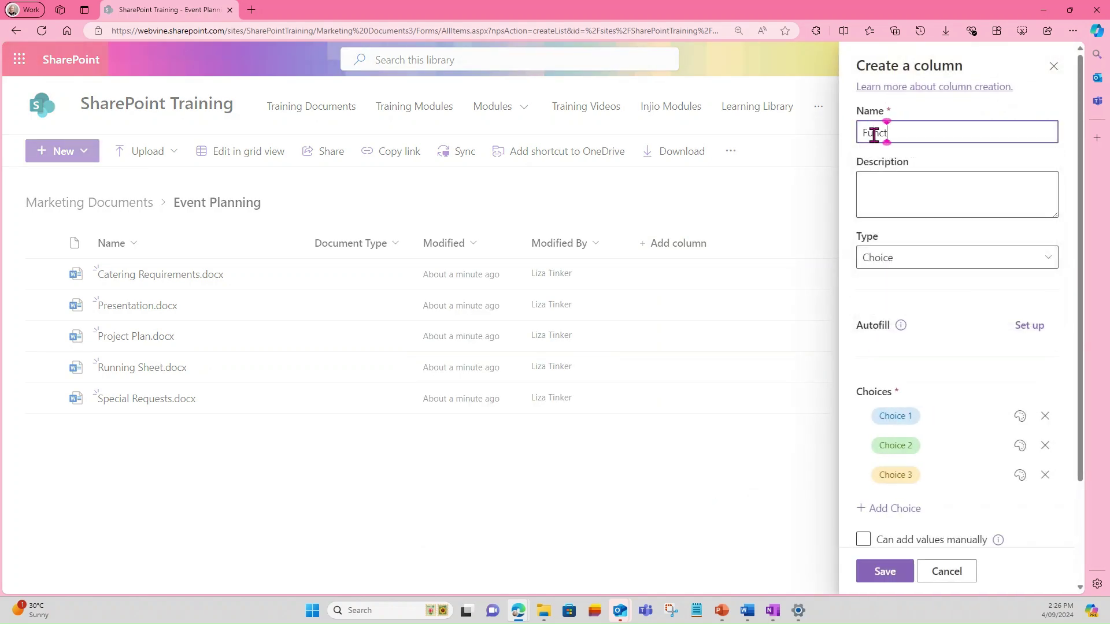
pyautogui.press('BackSpace')
pyautogui.press('BackSpace')
pyautogui.click(871, 188)
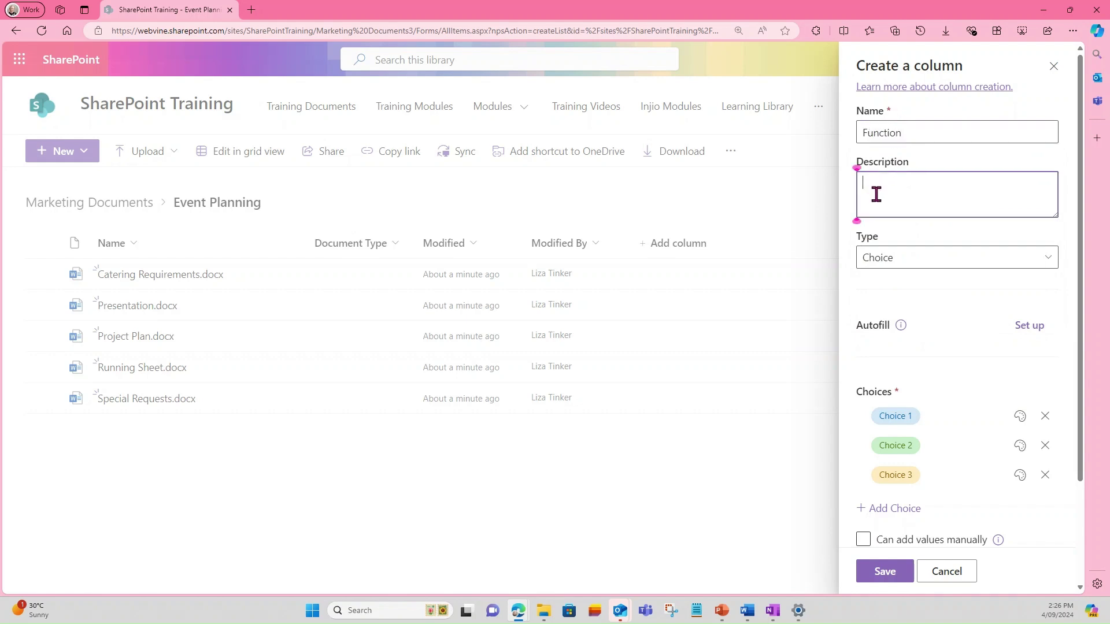
# Define the Function choices as Advertising, Brand Management, Content Creation and Event Planning
pyautogui.click(901, 418)
pyautogui.write('Advertising')
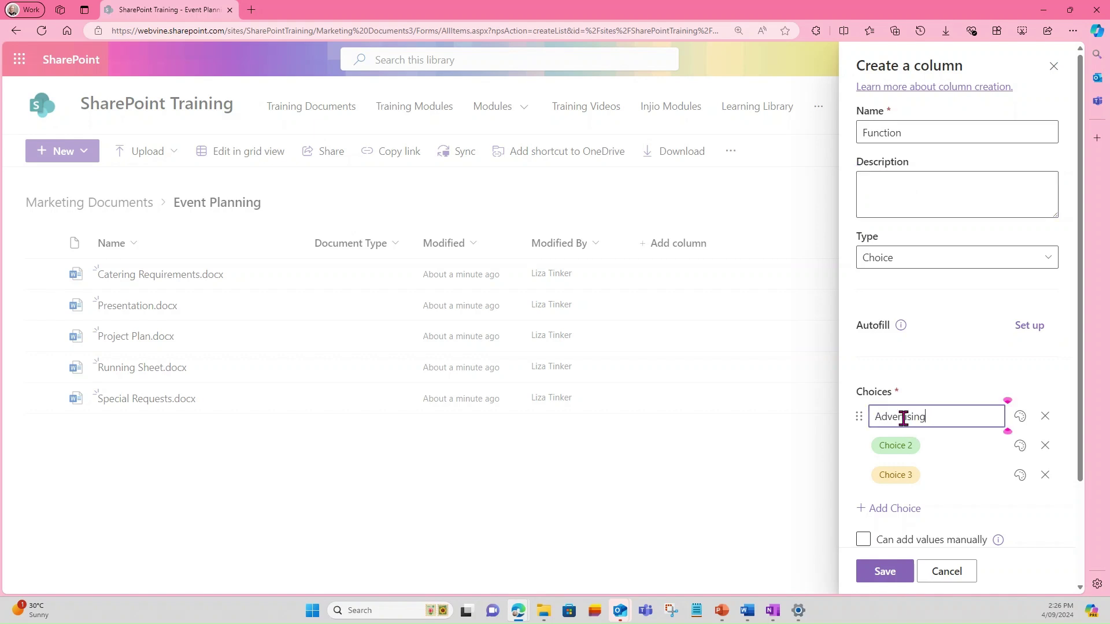
pyautogui.press('Return')
pyautogui.write('Brand')
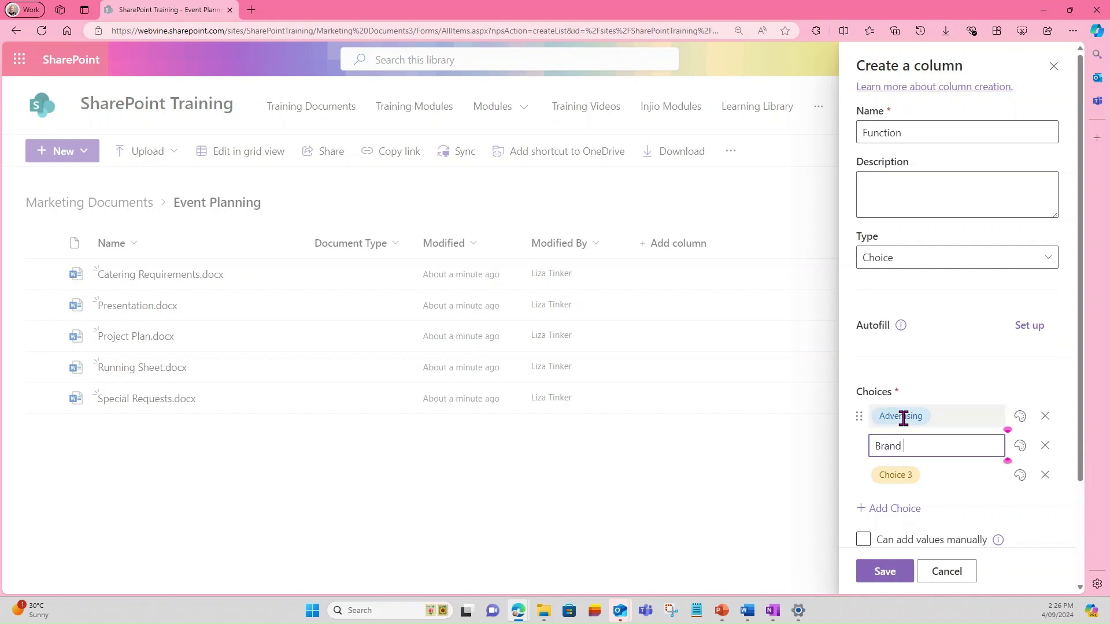
pyautogui.write(' Management')
pyautogui.press('Return')
pyautogui.write('Content Creation')
pyautogui.press('Return')
pyautogui.write('Event Planning')
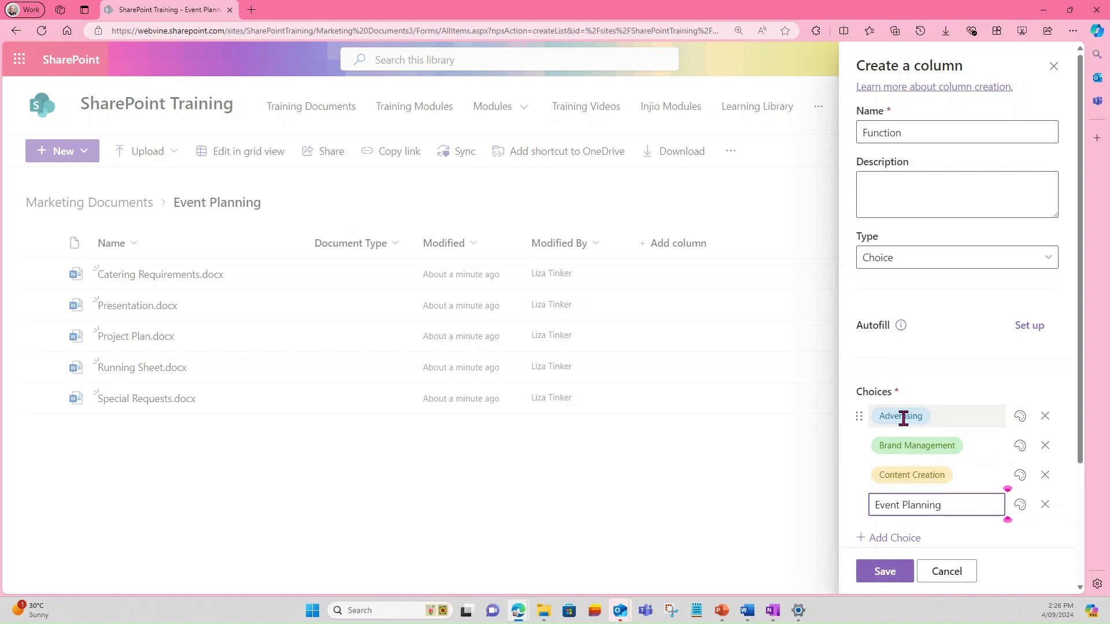
# Save the Function column and move it between the Name and Document Type columns
pyautogui.click(945, 542)
pyautogui.click(884, 572)
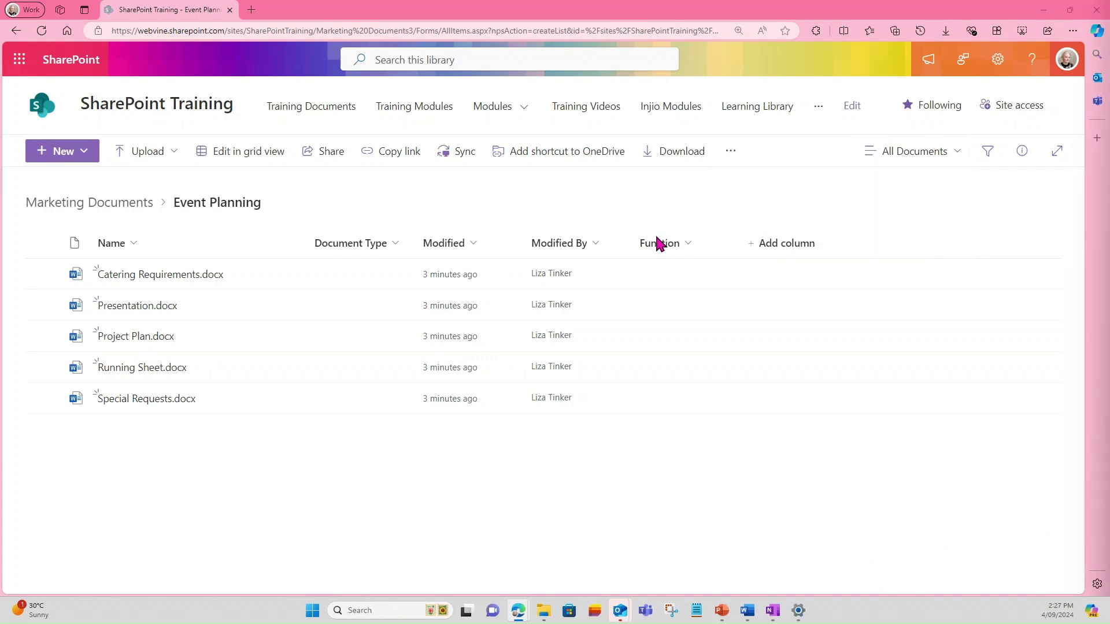
pyautogui.moveTo(663, 247); pyautogui.dragTo(346, 255)
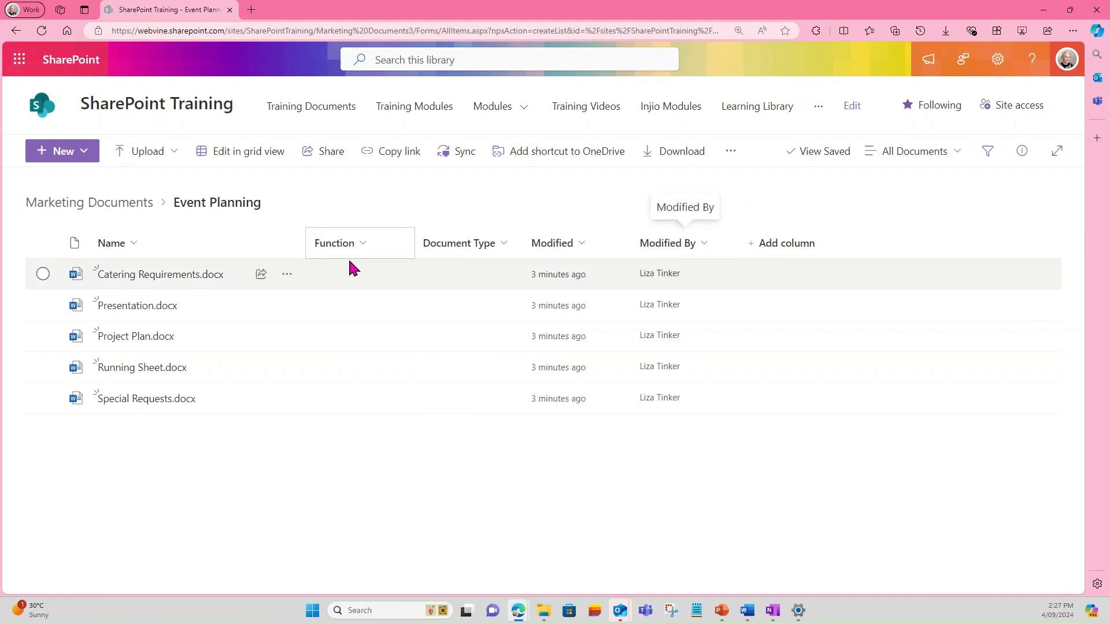
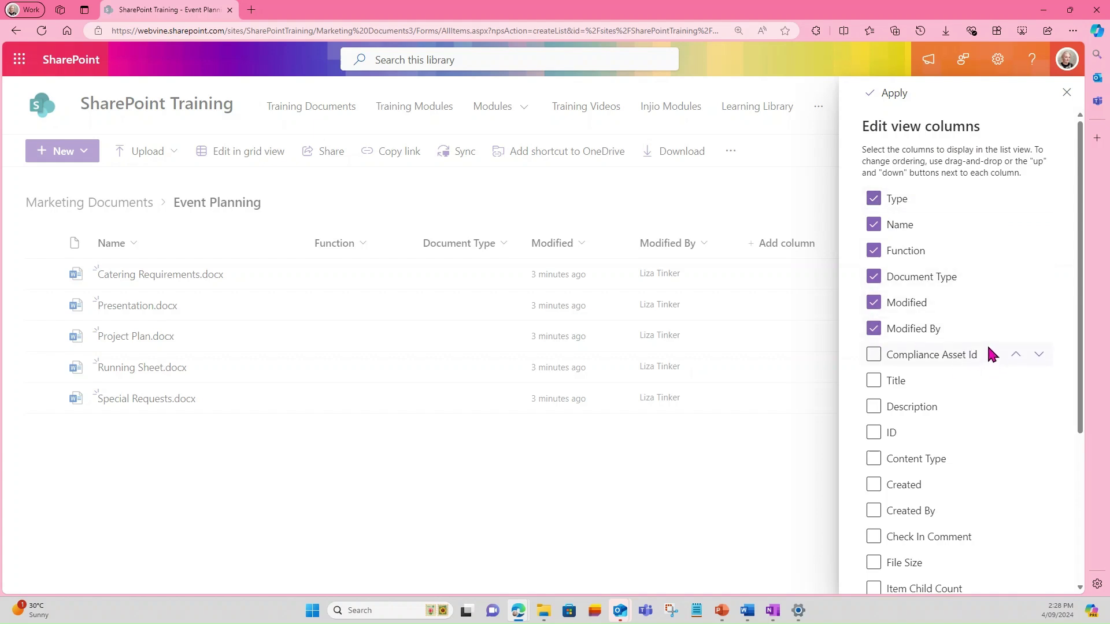
# Add the Created and Created By columns to the library view and apply the change
pyautogui.scroll(-1, 1009, 342)
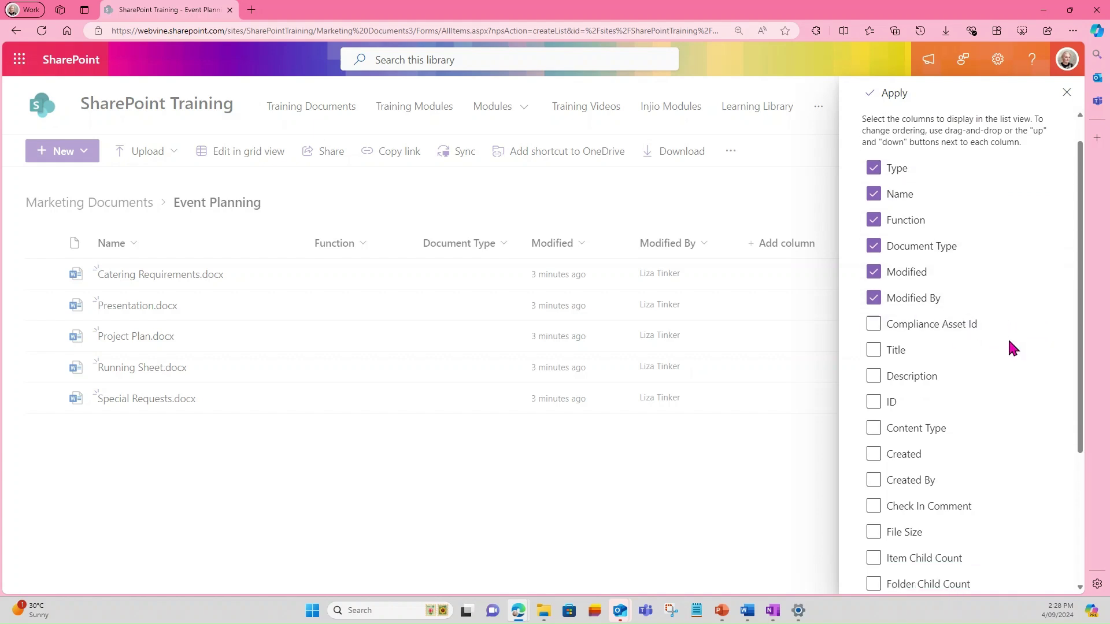
pyautogui.scroll(-3, 1008, 337)
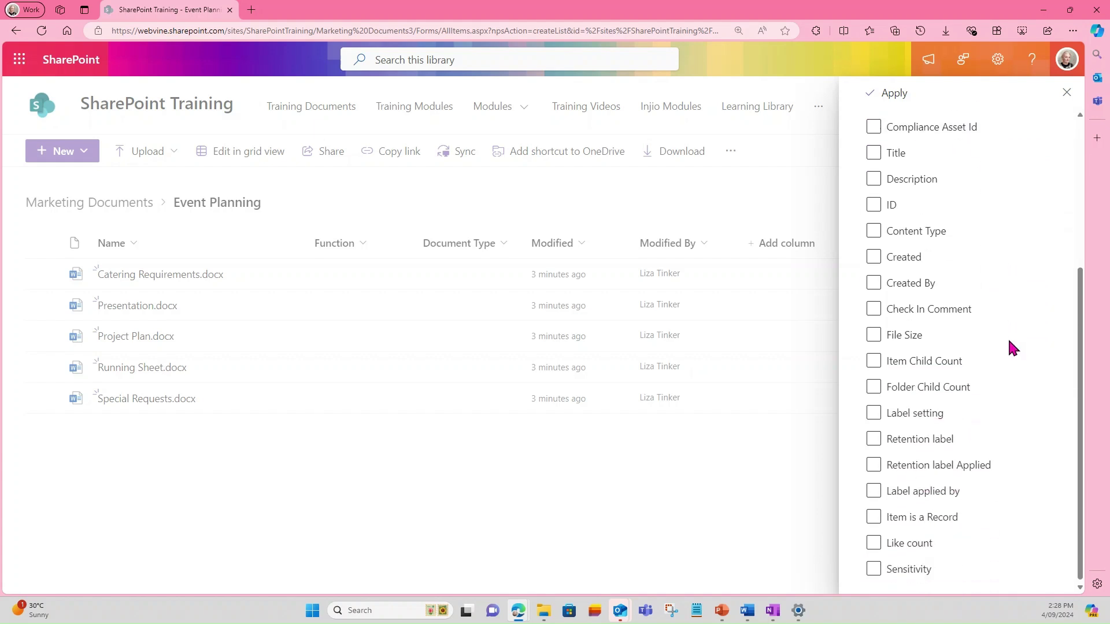
pyautogui.click(879, 259)
pyautogui.click(877, 283)
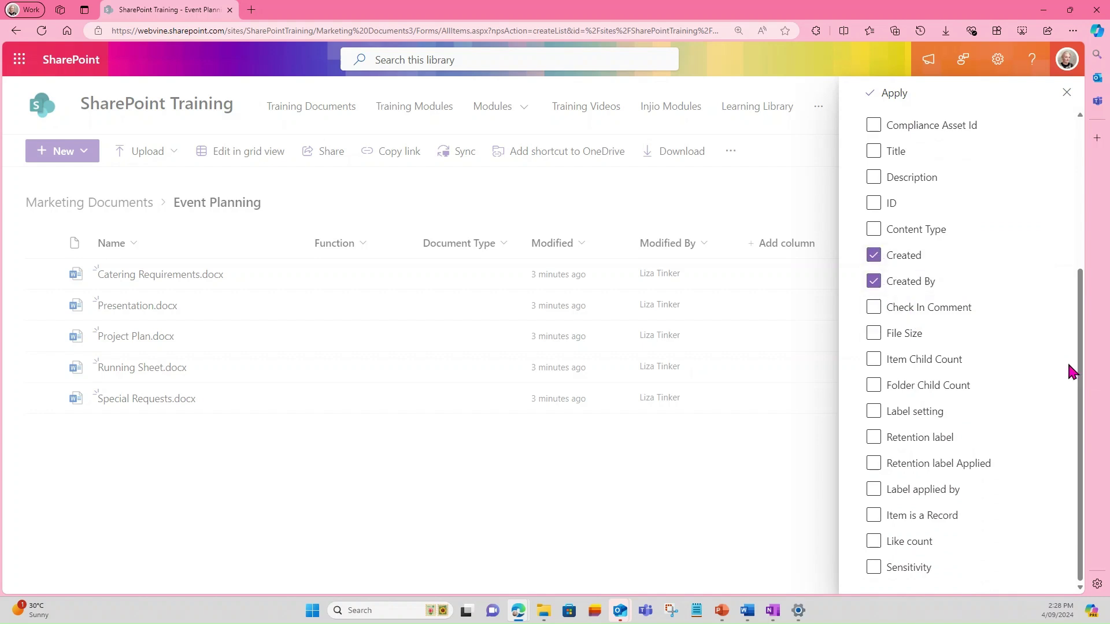
pyautogui.click(893, 94)
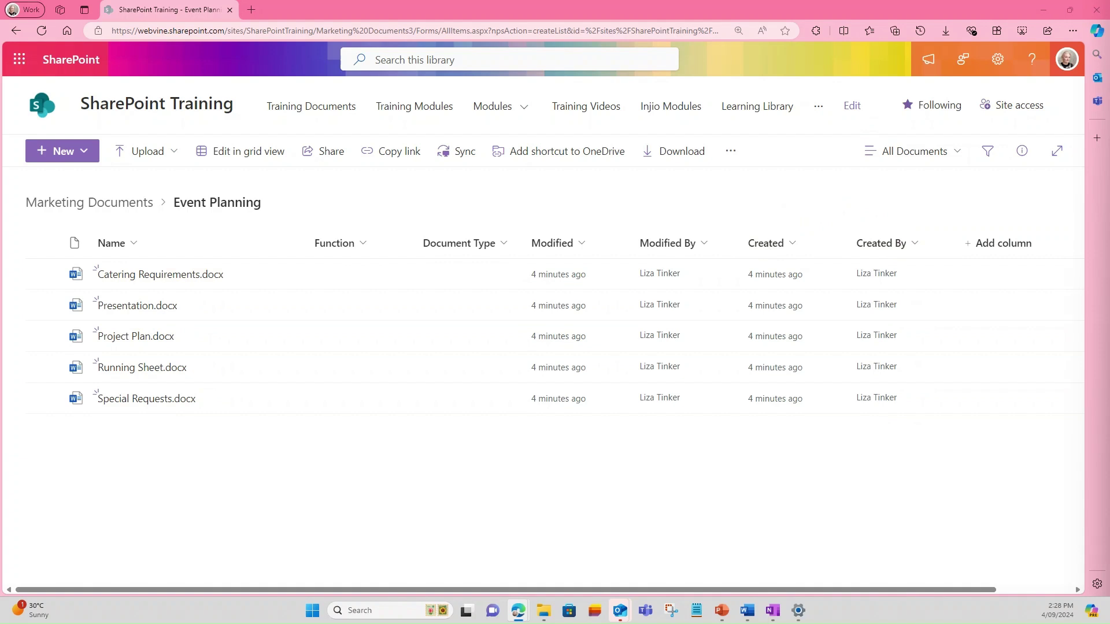
# In grid view, set Function to Event Planning for Catering Requirements and fill it down through Special Requests
pyautogui.click(223, 153)
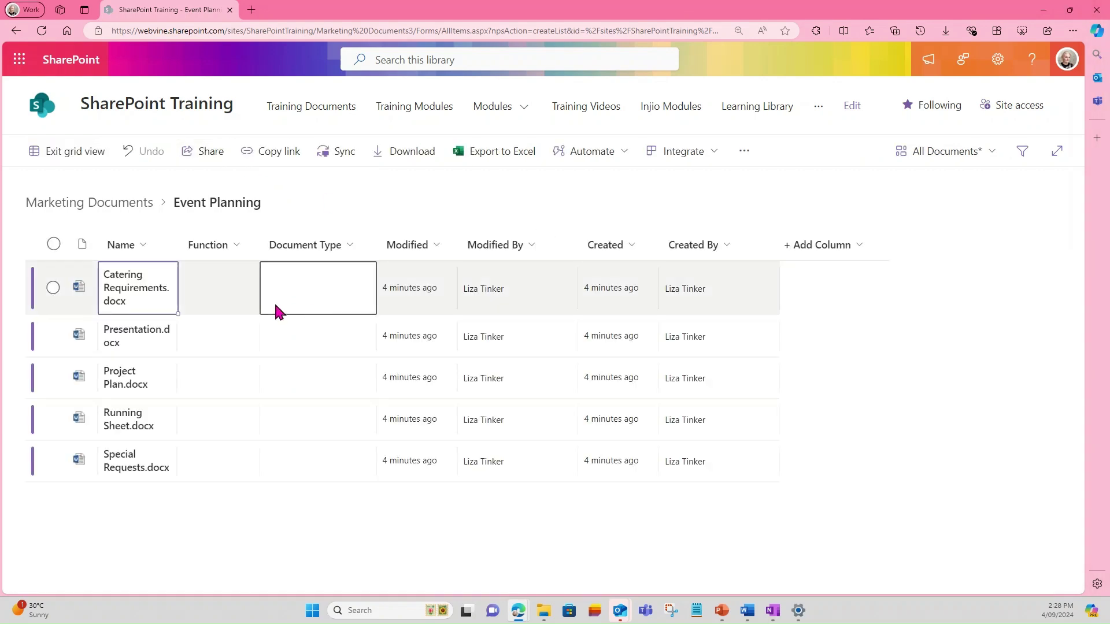
pyautogui.click(215, 285)
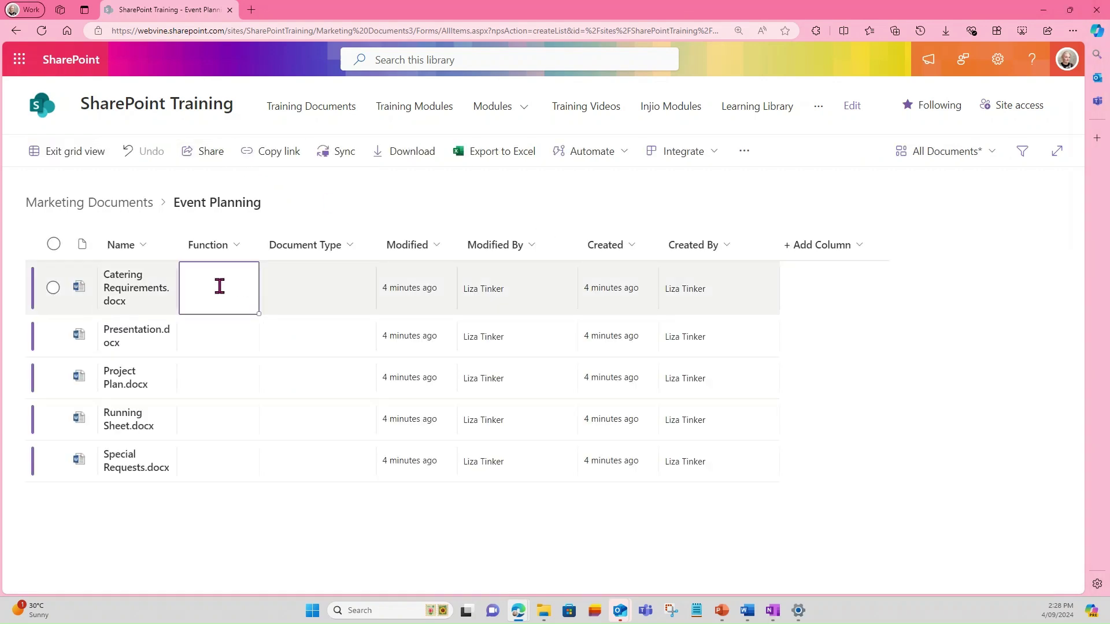
pyautogui.click(222, 286)
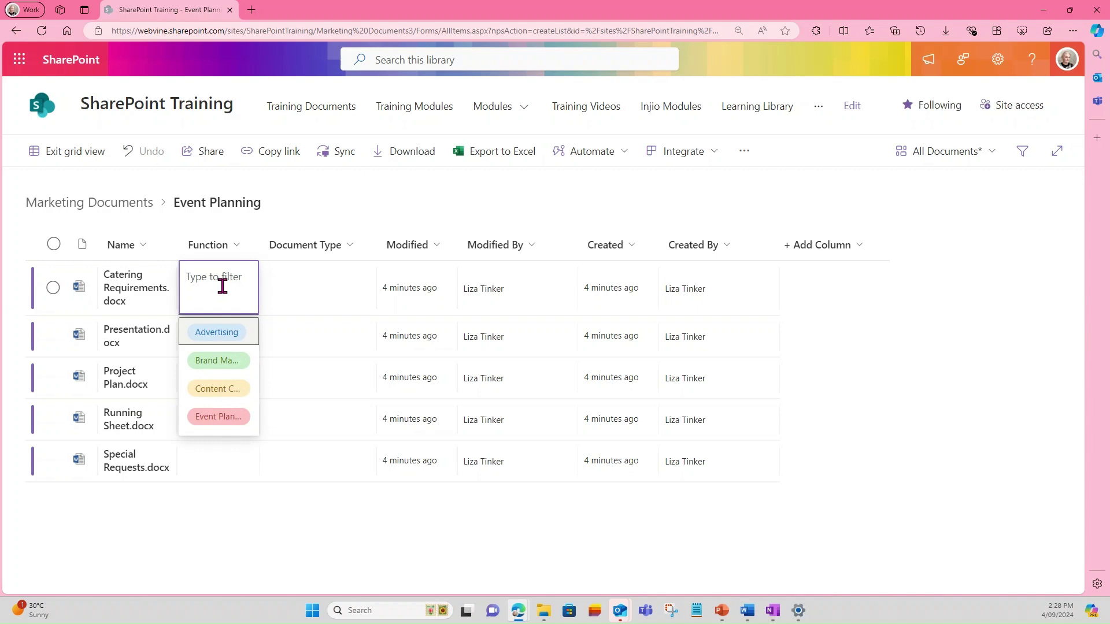
pyautogui.click(233, 417)
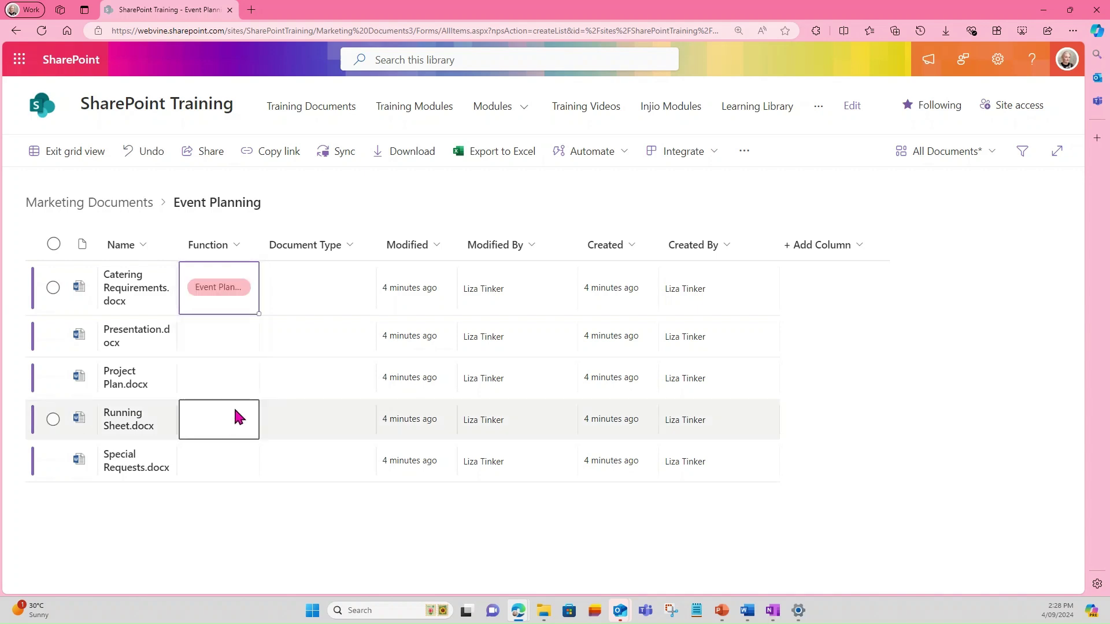
pyautogui.moveTo(256, 315); pyautogui.dragTo(259, 468)
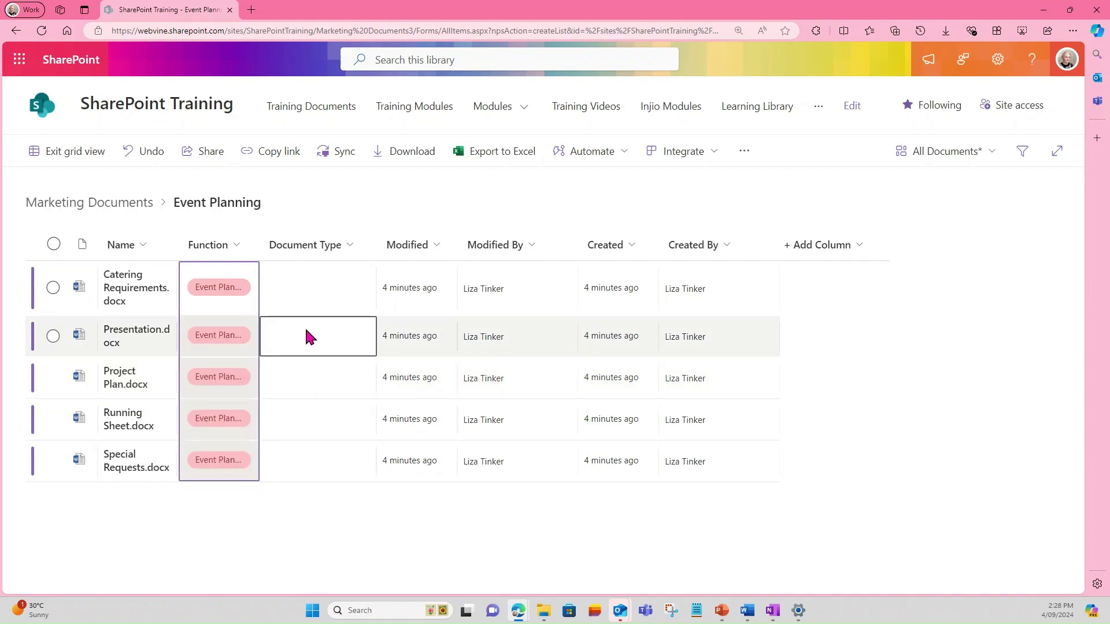
# Set Document Type to Templates for Catering Requirements and to Plans for Presentation and Project Plan
pyautogui.click(300, 283)
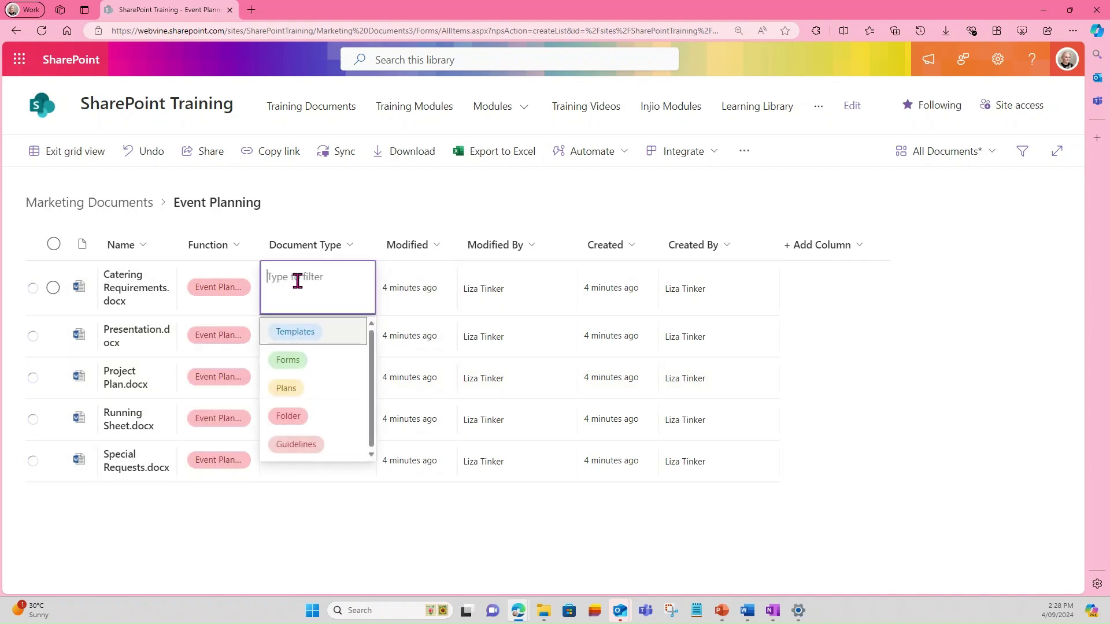
pyautogui.click(305, 331)
pyautogui.click(301, 335)
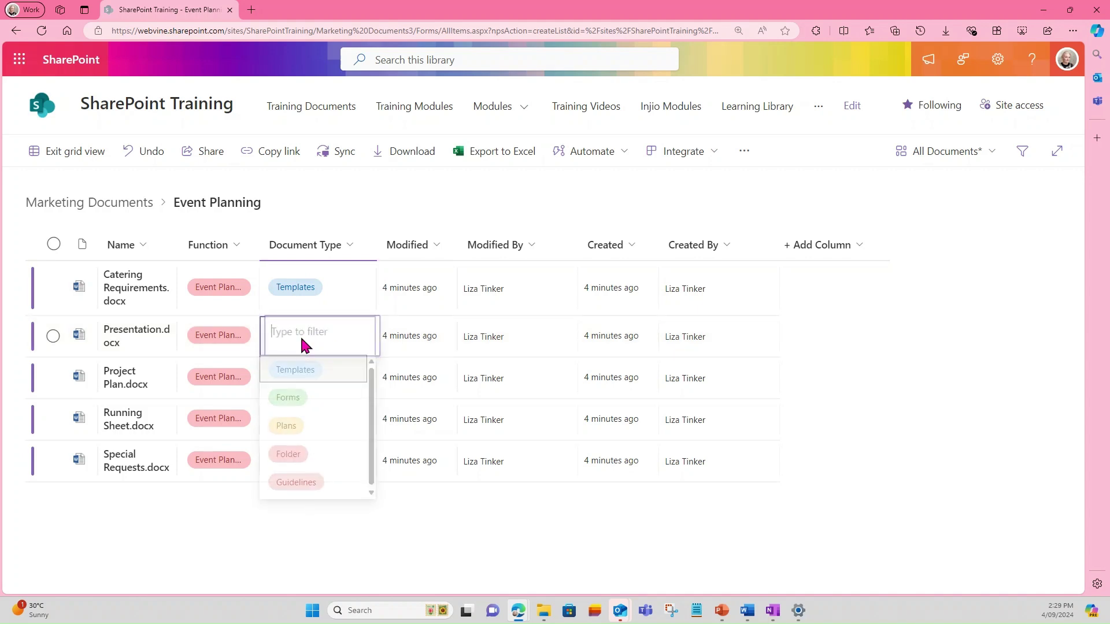
pyautogui.click(294, 429)
pyautogui.click(298, 379)
pyautogui.click(315, 472)
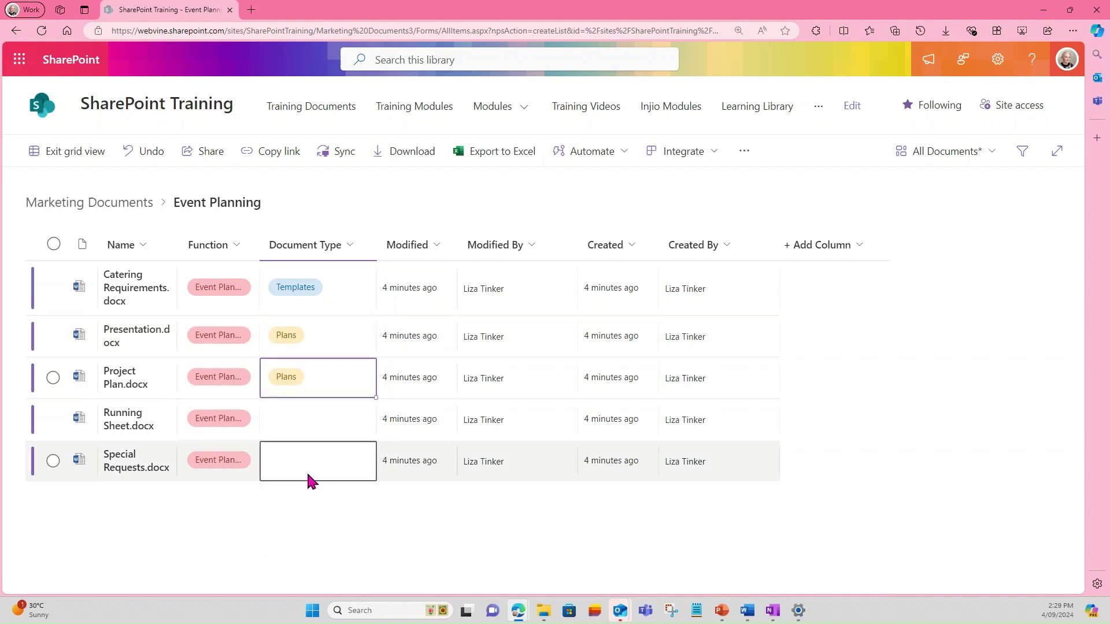
# Set Document Type to Templates for Running Sheet and Special Requests, and exit grid view
pyautogui.click(296, 417)
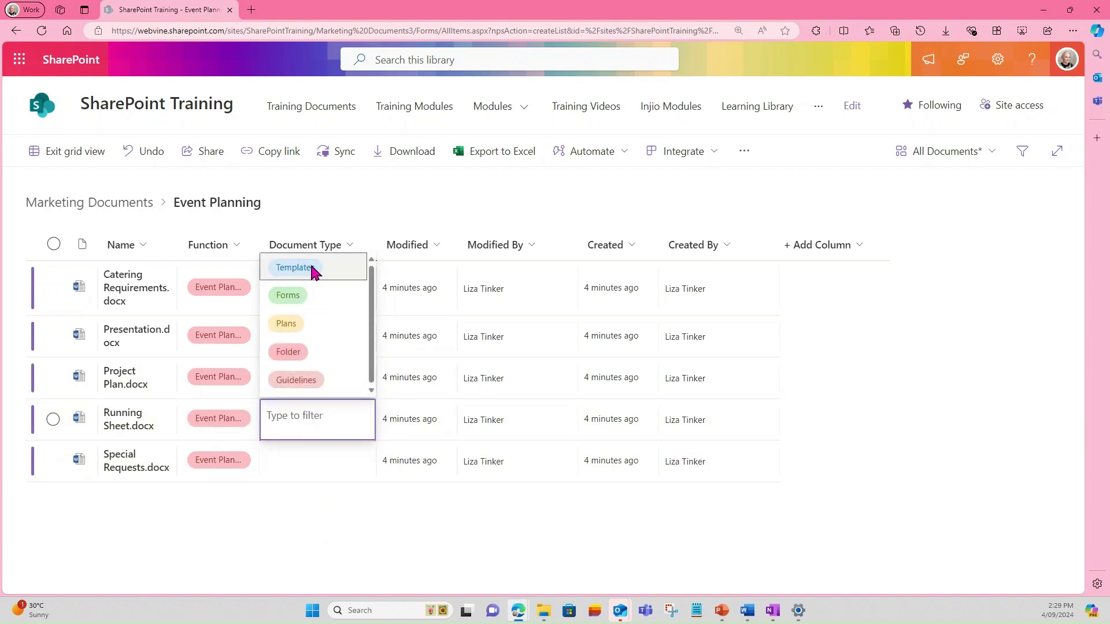
pyautogui.click(312, 272)
pyautogui.click(293, 456)
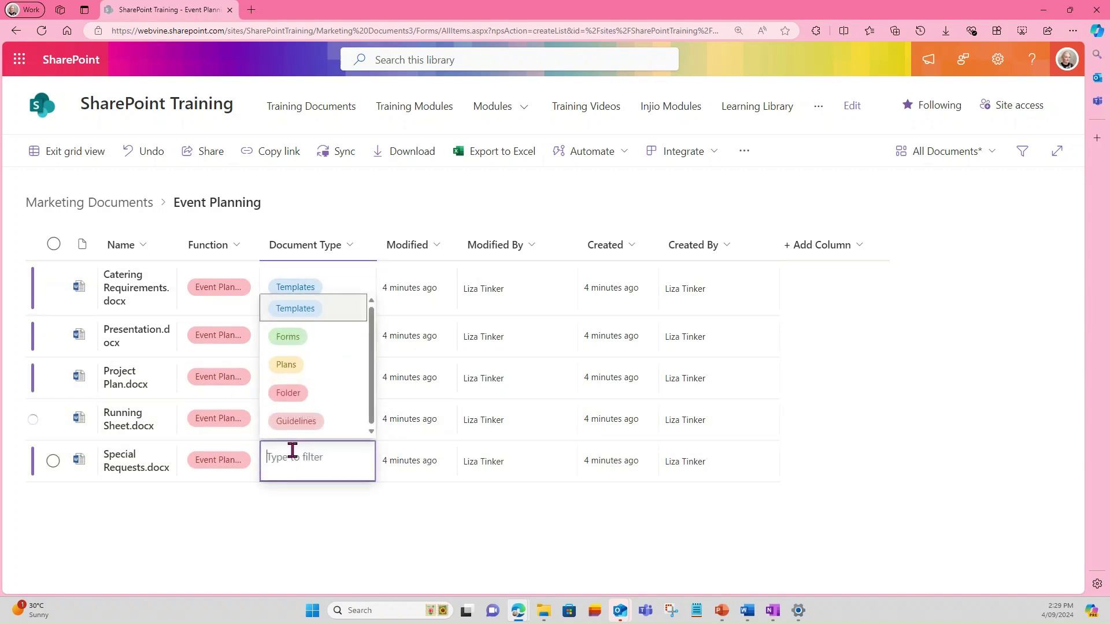
pyautogui.click(300, 311)
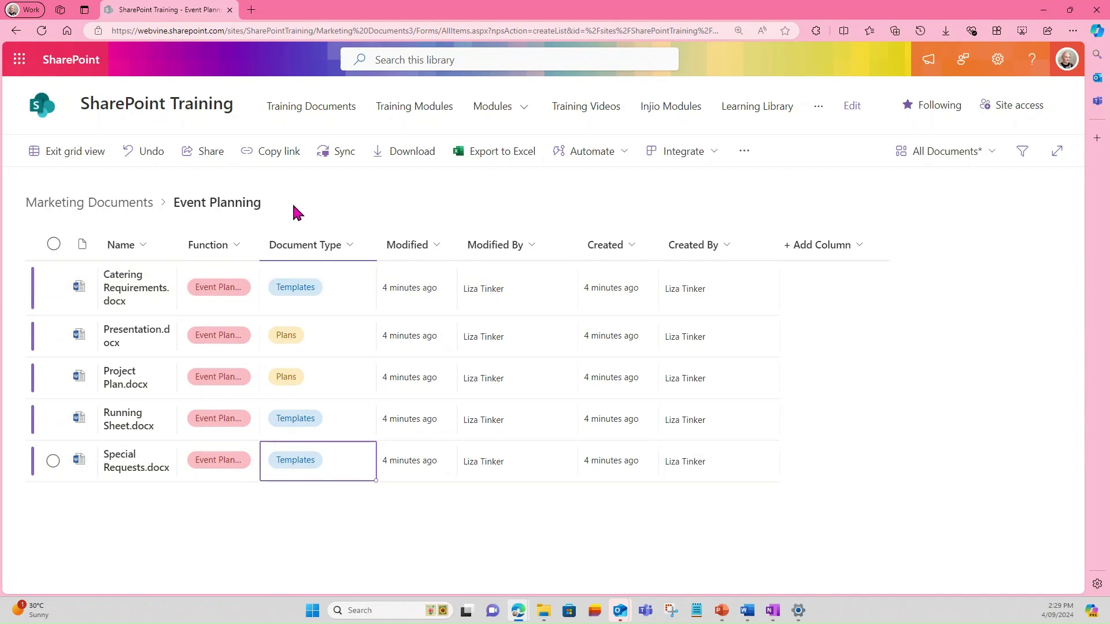
pyautogui.click(83, 155)
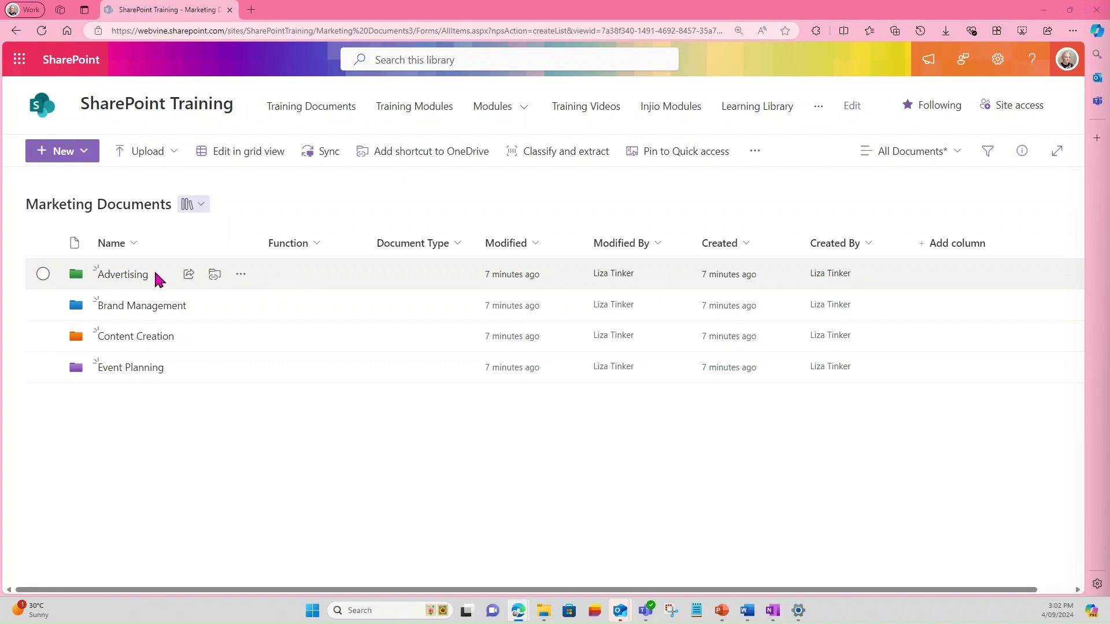
# Open the column default value settings of the Marketing Documents library
pyautogui.click(998, 60)
pyautogui.click(914, 199)
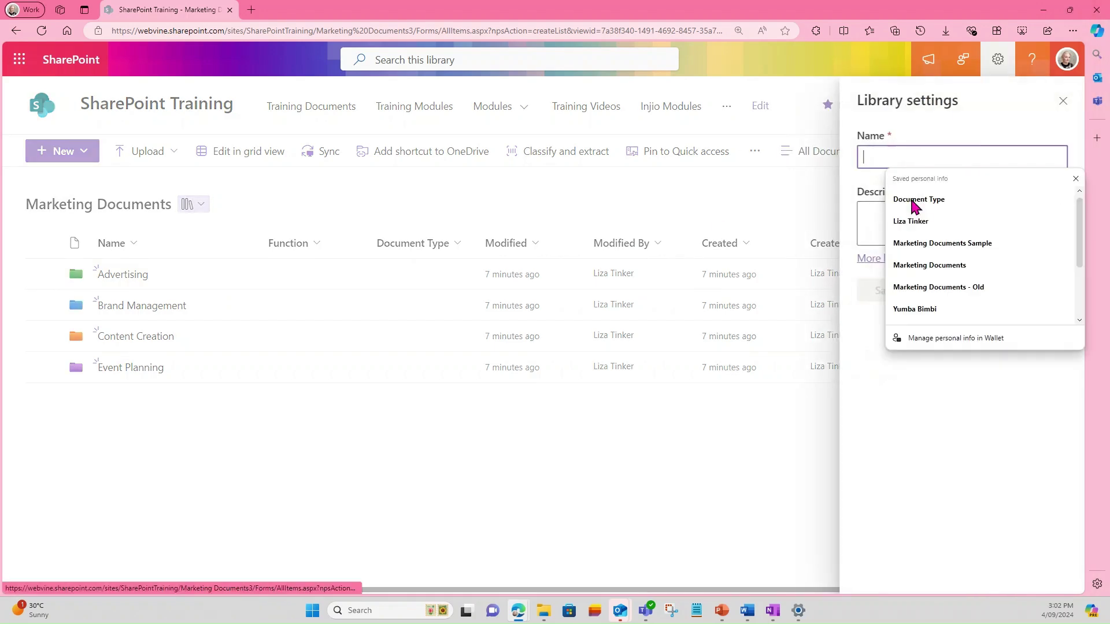
pyautogui.click(870, 261)
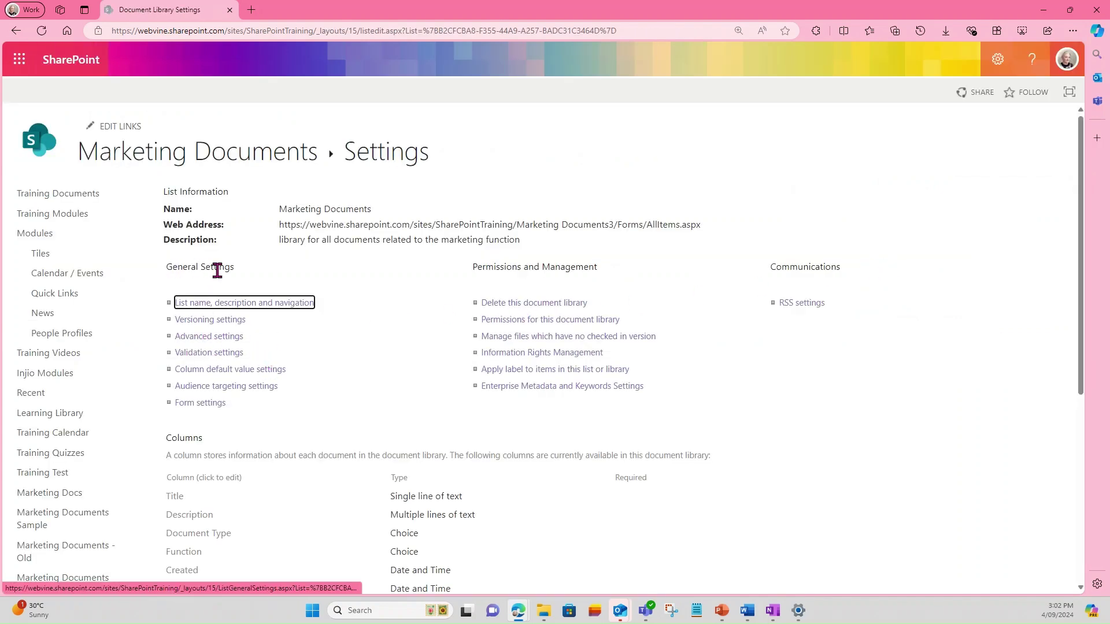
pyautogui.click(213, 371)
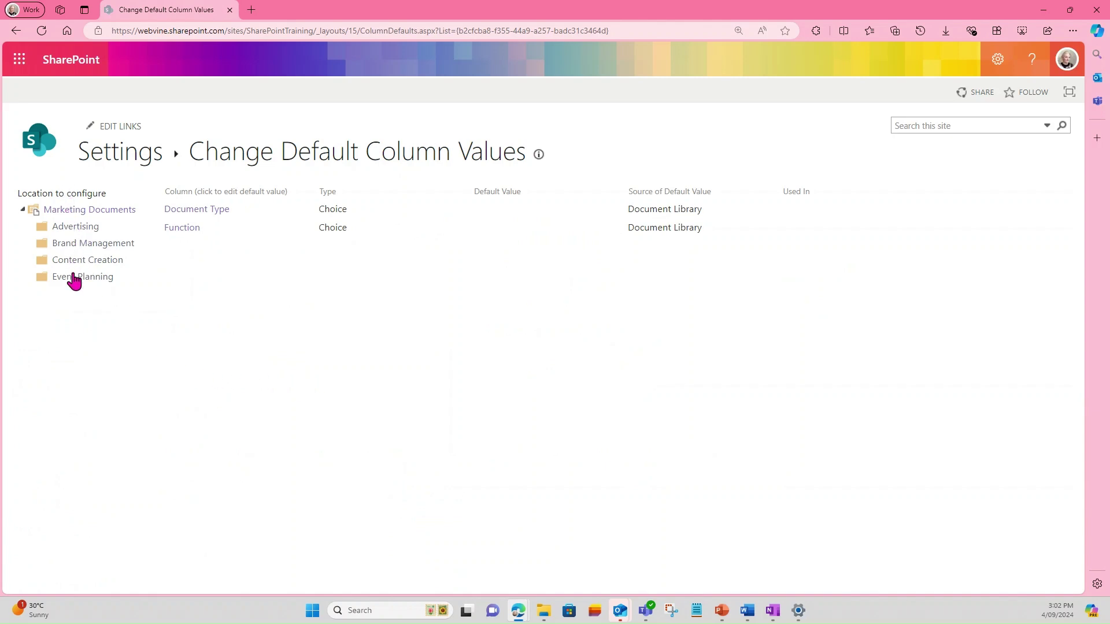
# Set the Function column's default value to Advertising for the Advertising folder
pyautogui.click(74, 232)
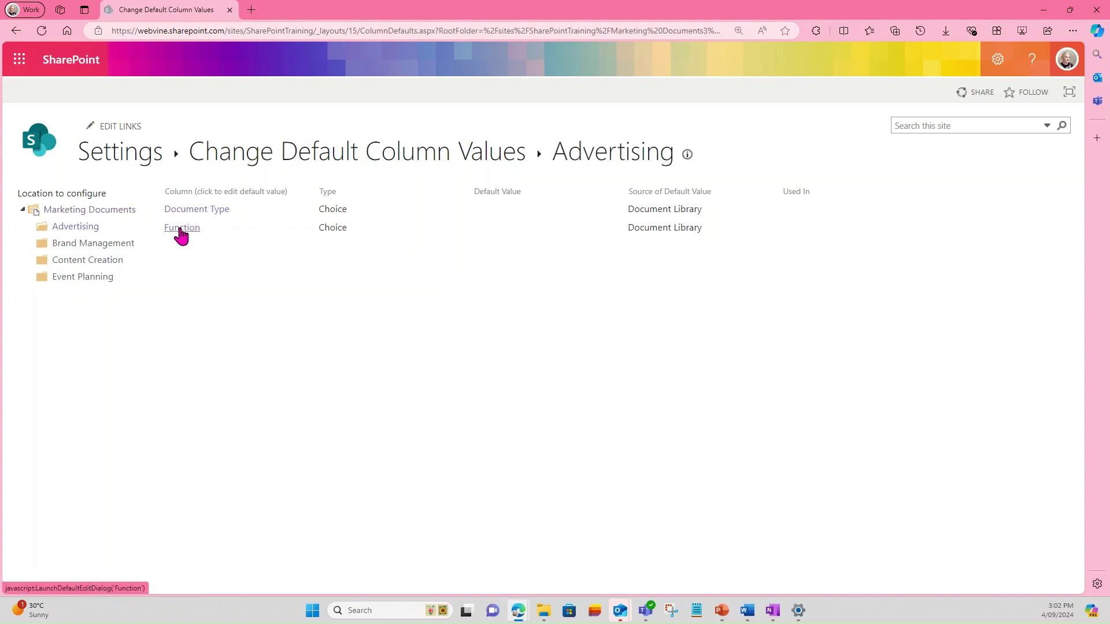
pyautogui.click(181, 228)
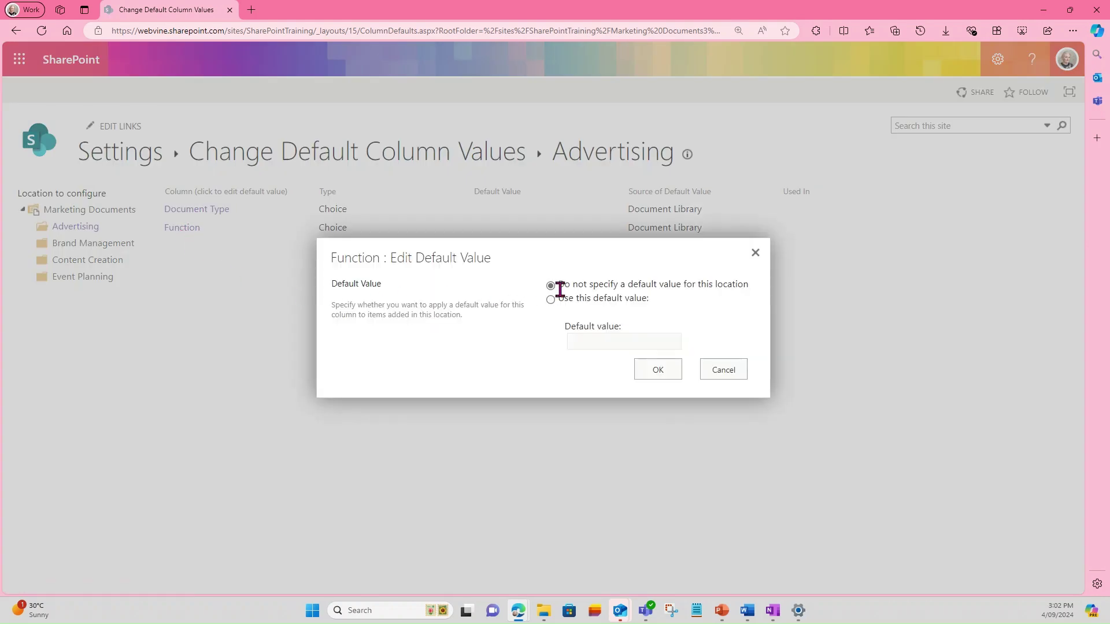
pyautogui.click(551, 300)
pyautogui.click(613, 341)
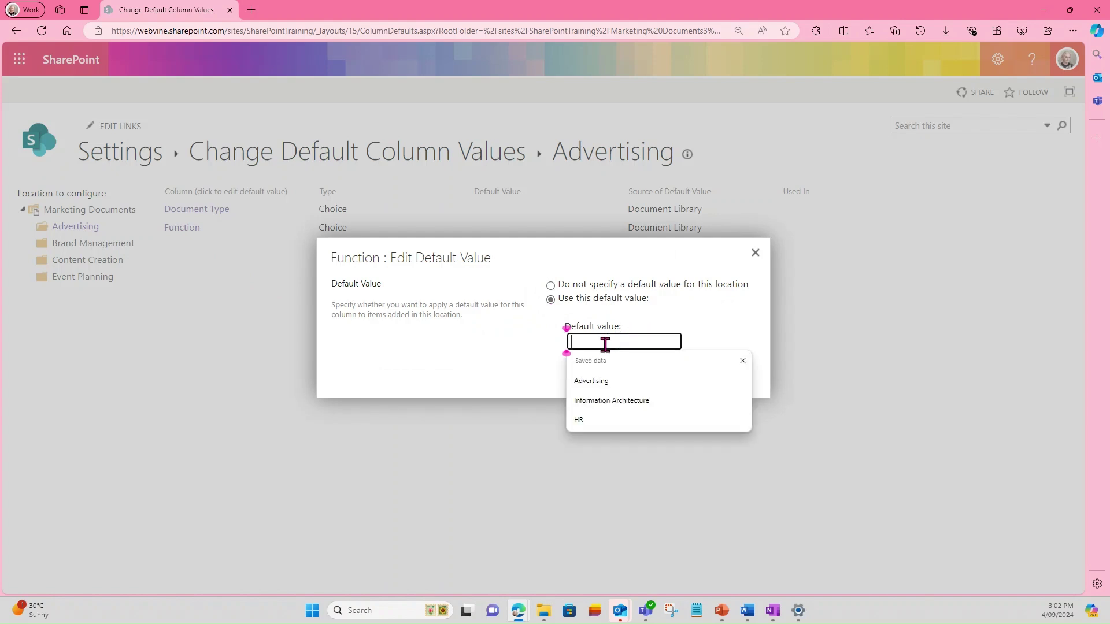
pyautogui.click(610, 383)
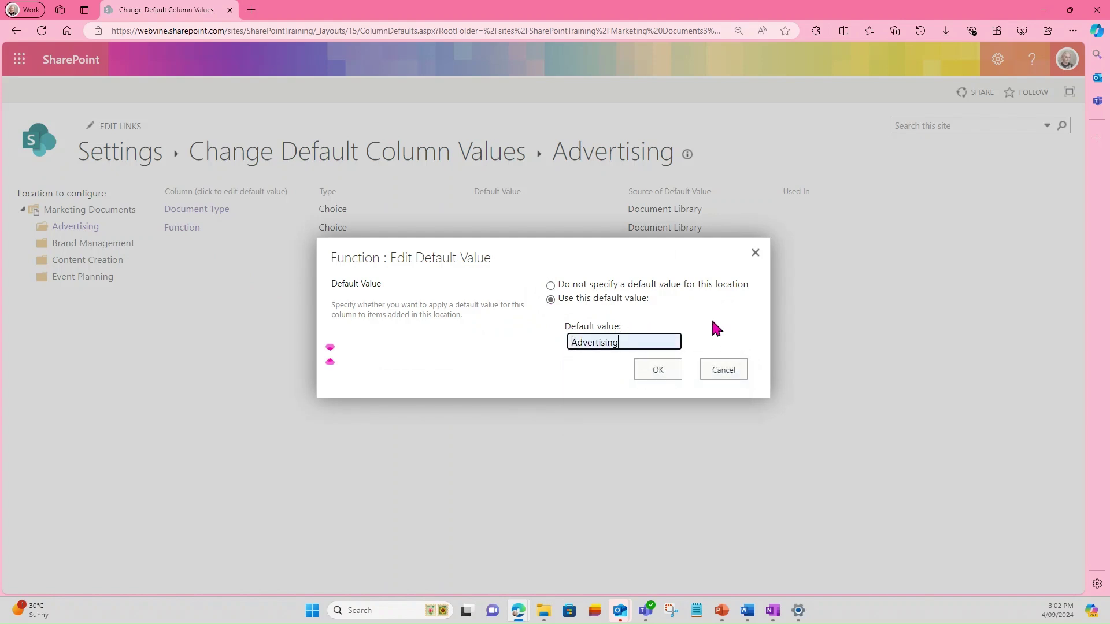
pyautogui.click(659, 370)
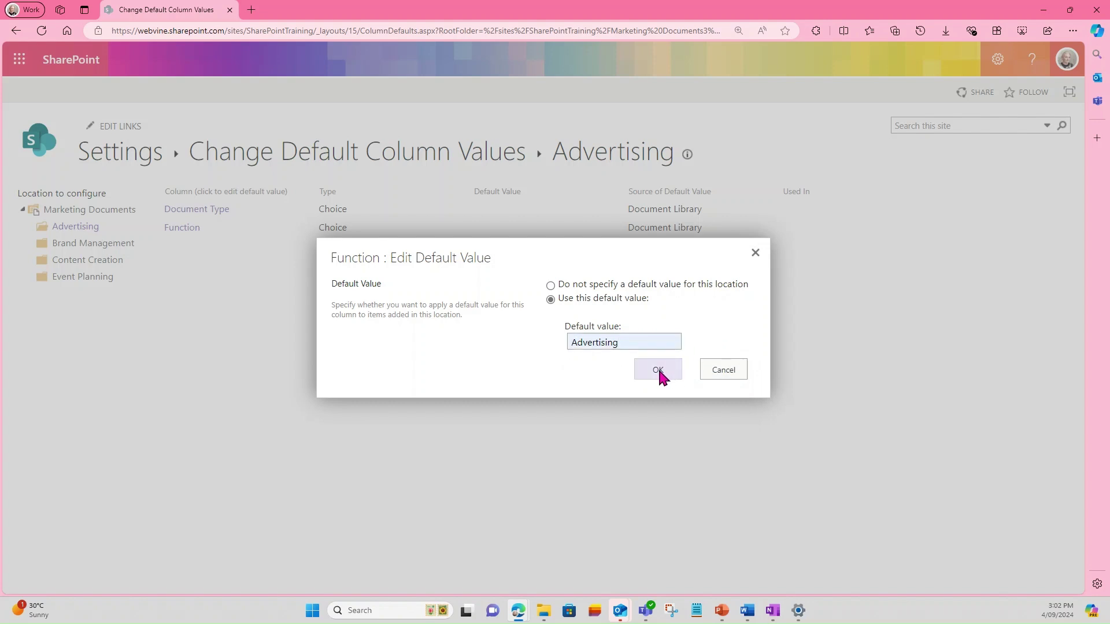
pyautogui.click(662, 375)
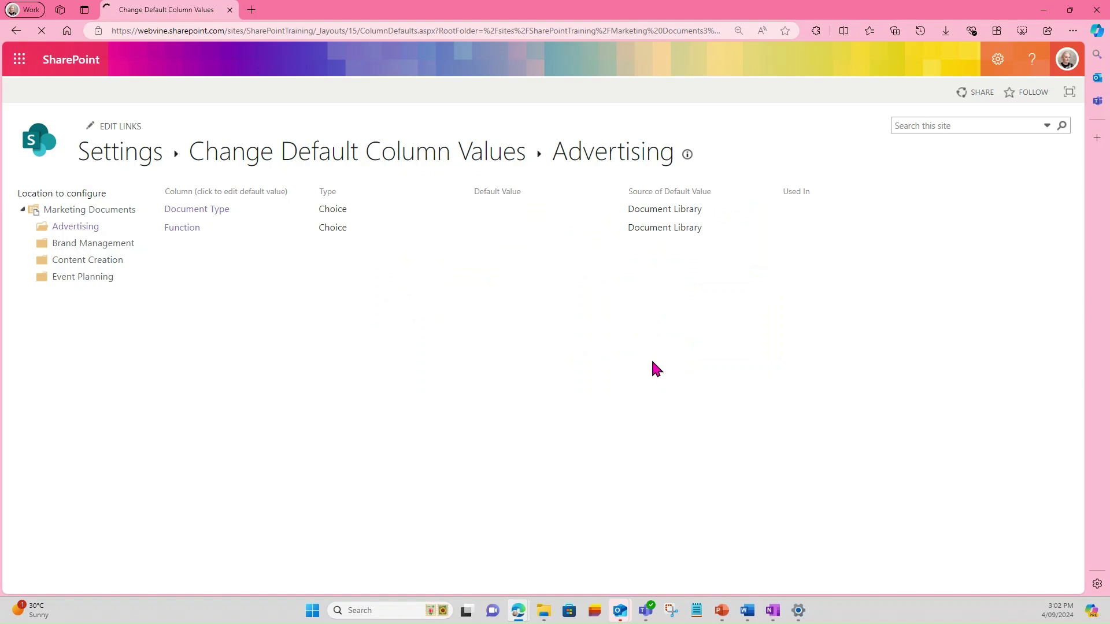
# Return to the Marketing Documents library and upload the Special Requests file to the Advertising folder
pyautogui.click(114, 164)
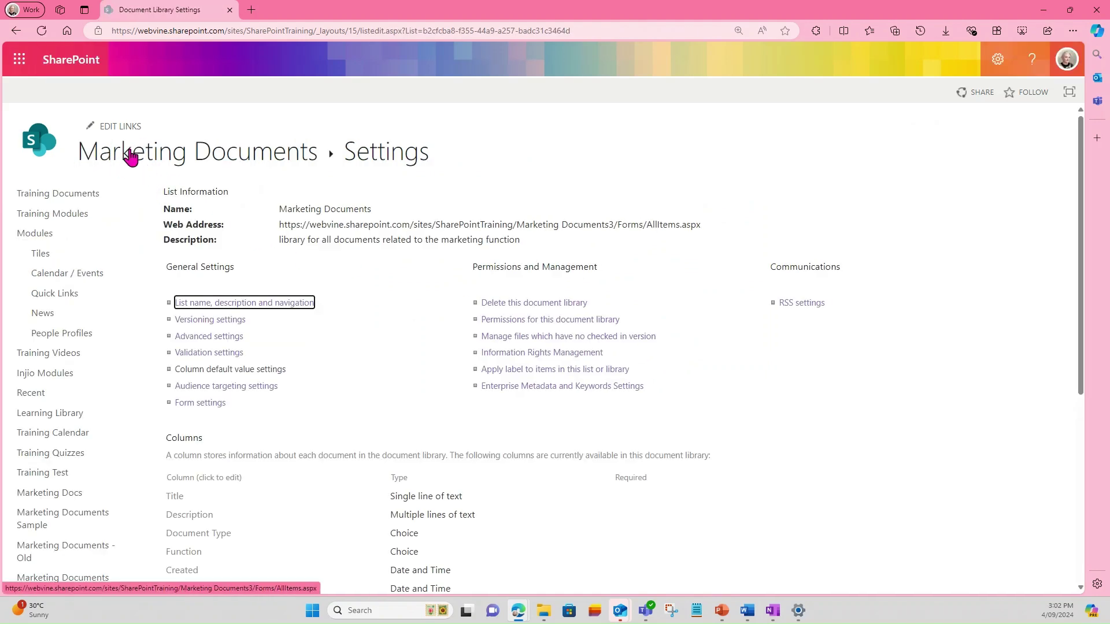
pyautogui.click(137, 154)
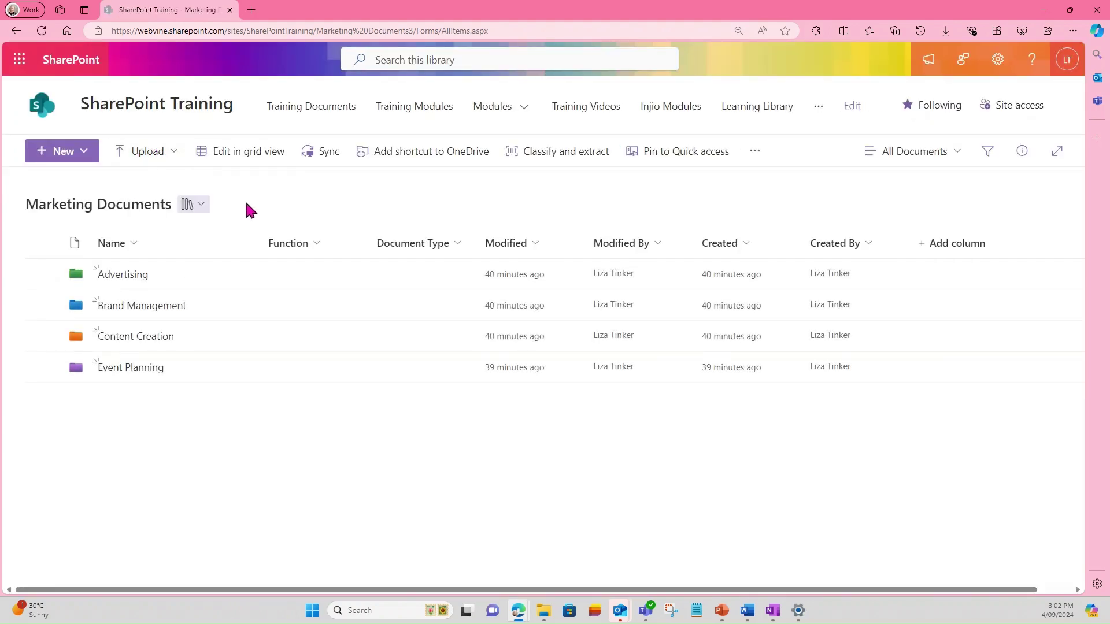
pyautogui.click(118, 276)
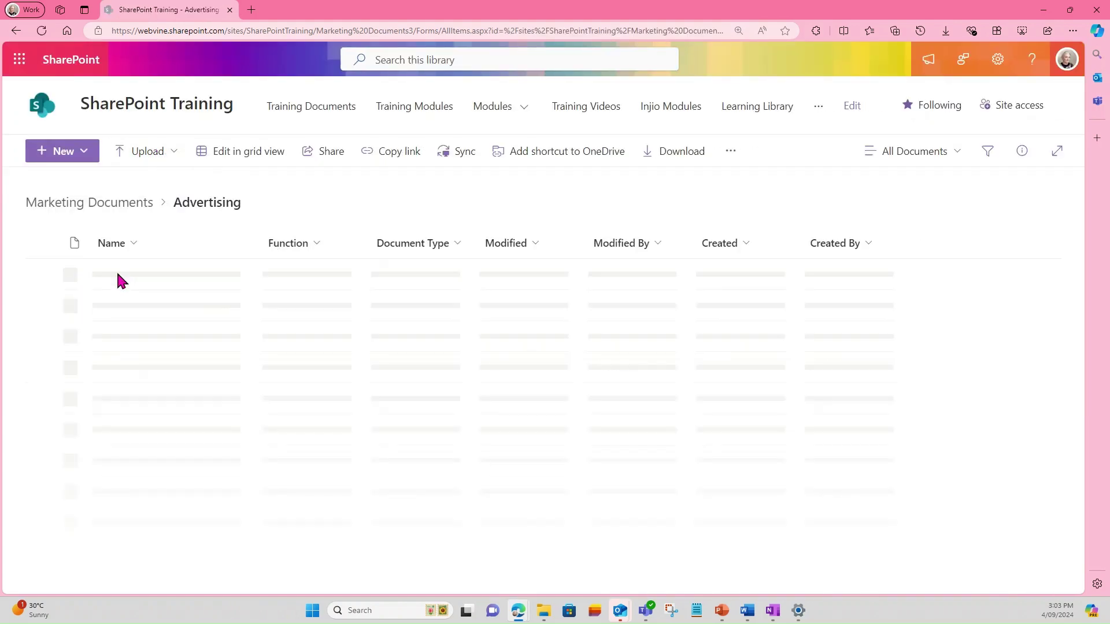
pyautogui.click(171, 164)
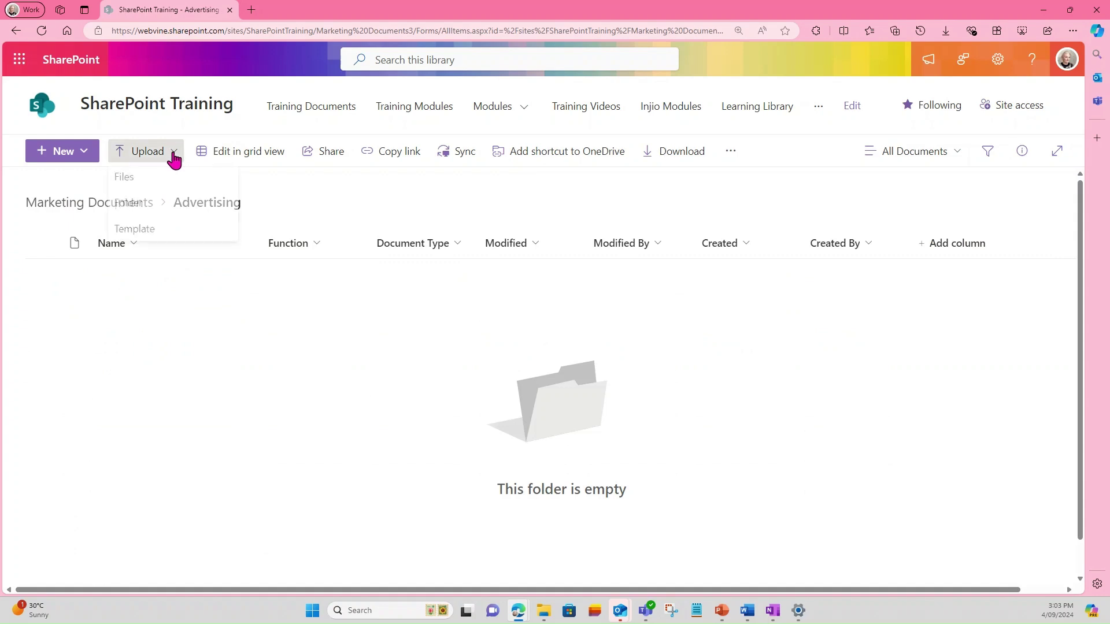
pyautogui.click(147, 179)
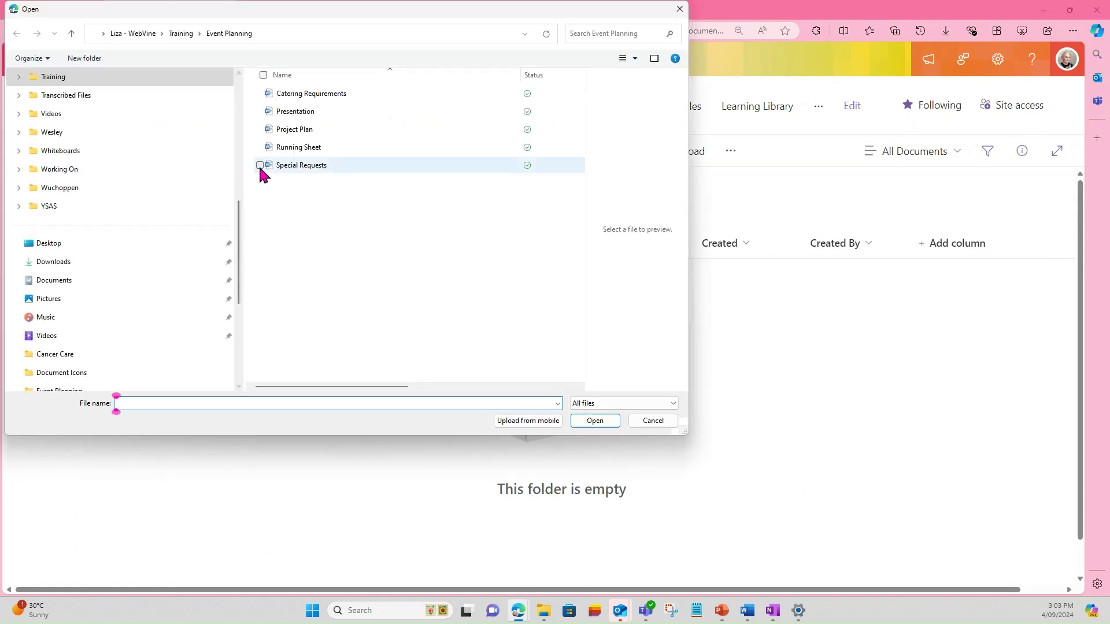
pyautogui.click(259, 165)
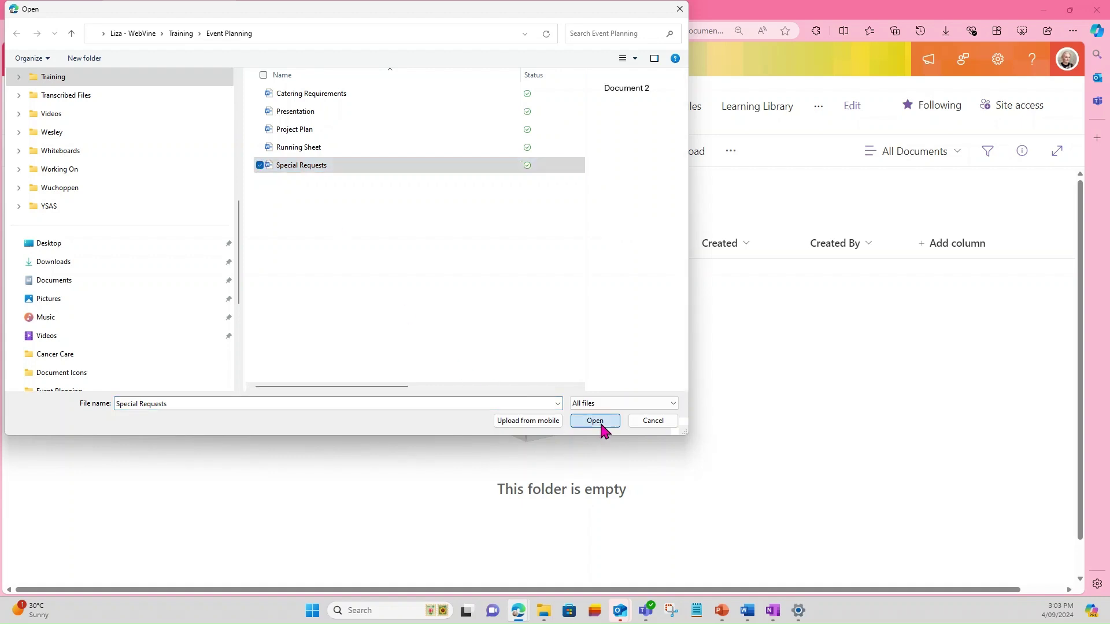
pyautogui.click(595, 420)
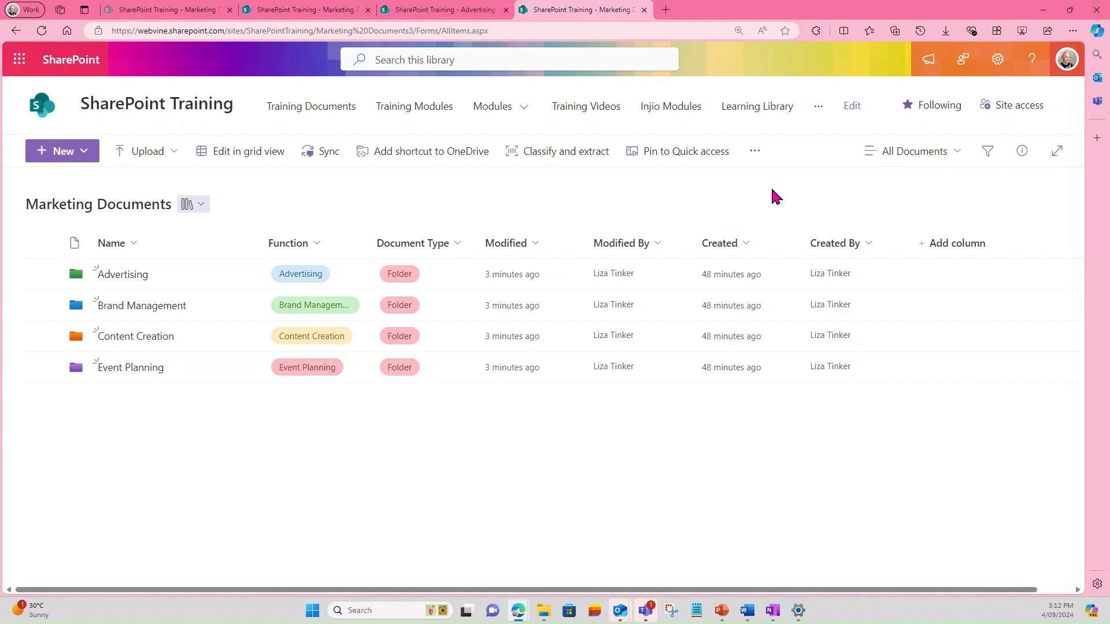
# Create a public list view named Templates for the Marketing Documents library
pyautogui.click(952, 153)
pyautogui.click(924, 291)
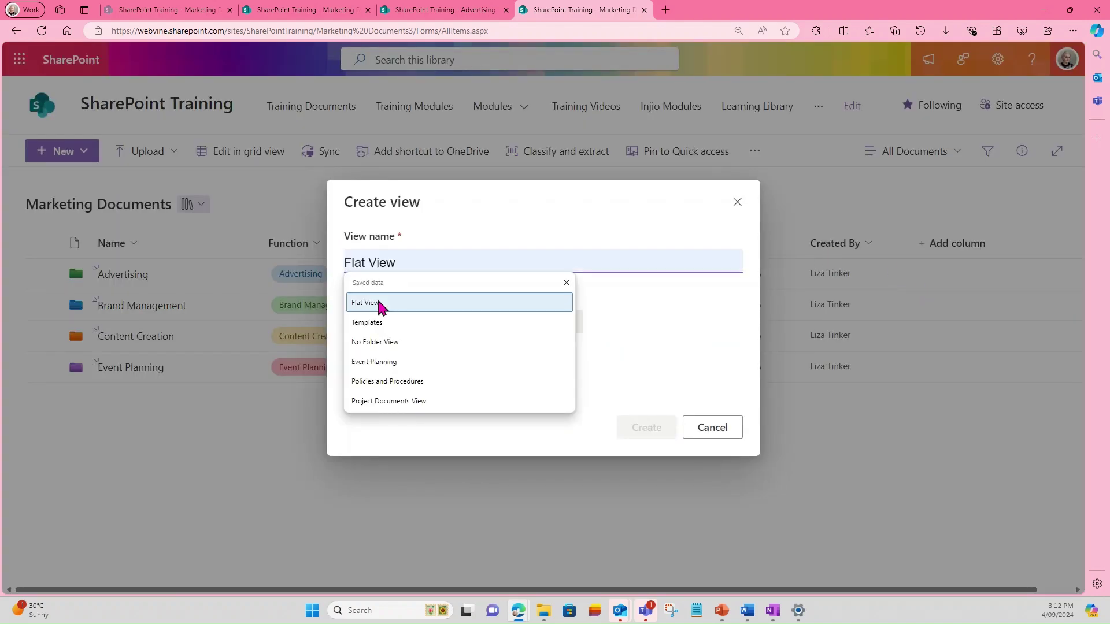
pyautogui.click(377, 322)
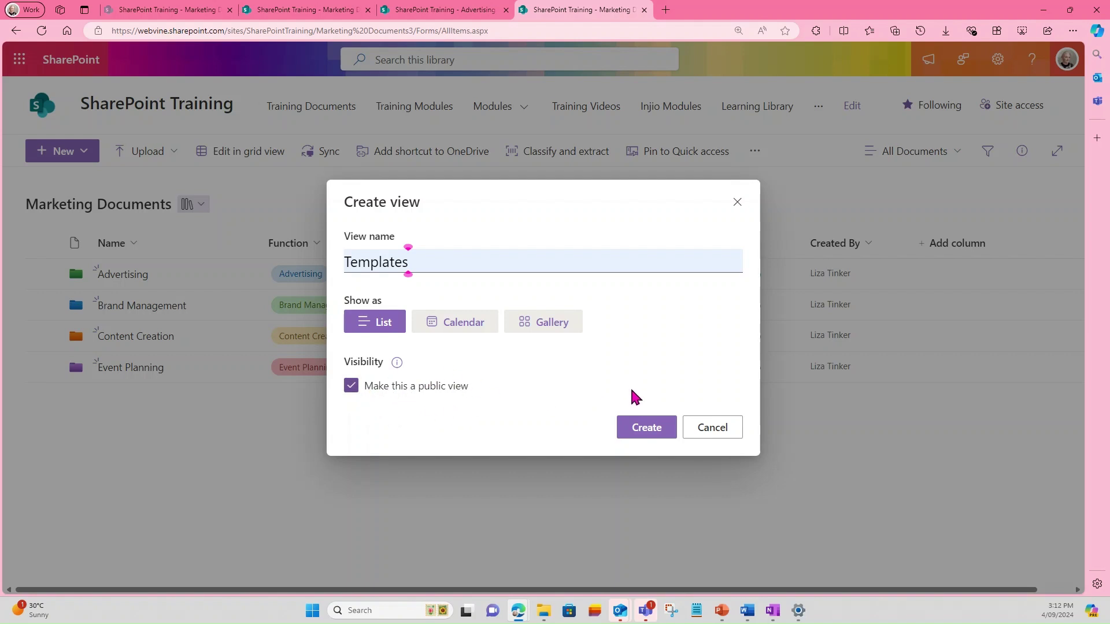
pyautogui.click(643, 430)
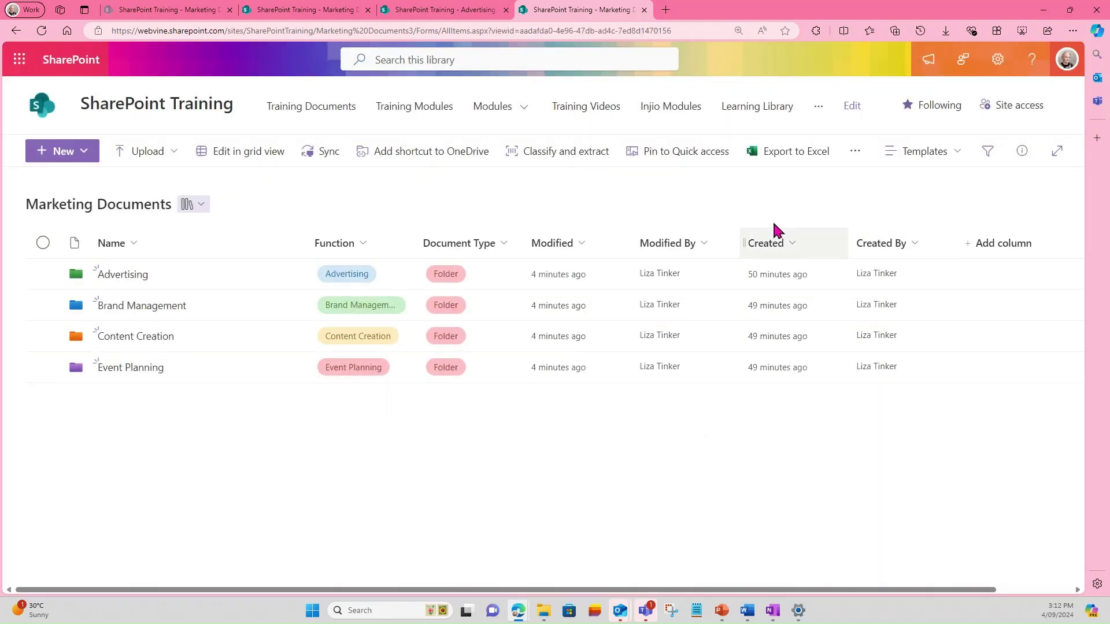
# Edit the Templates view to hide the Created and Created By columns
pyautogui.click(957, 158)
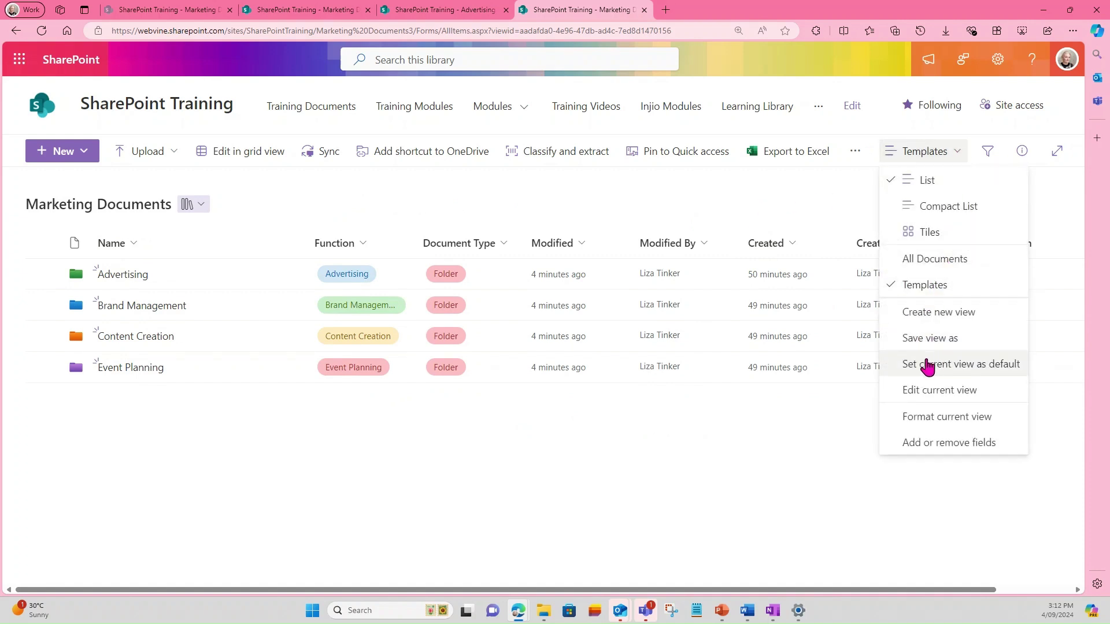
pyautogui.click(928, 393)
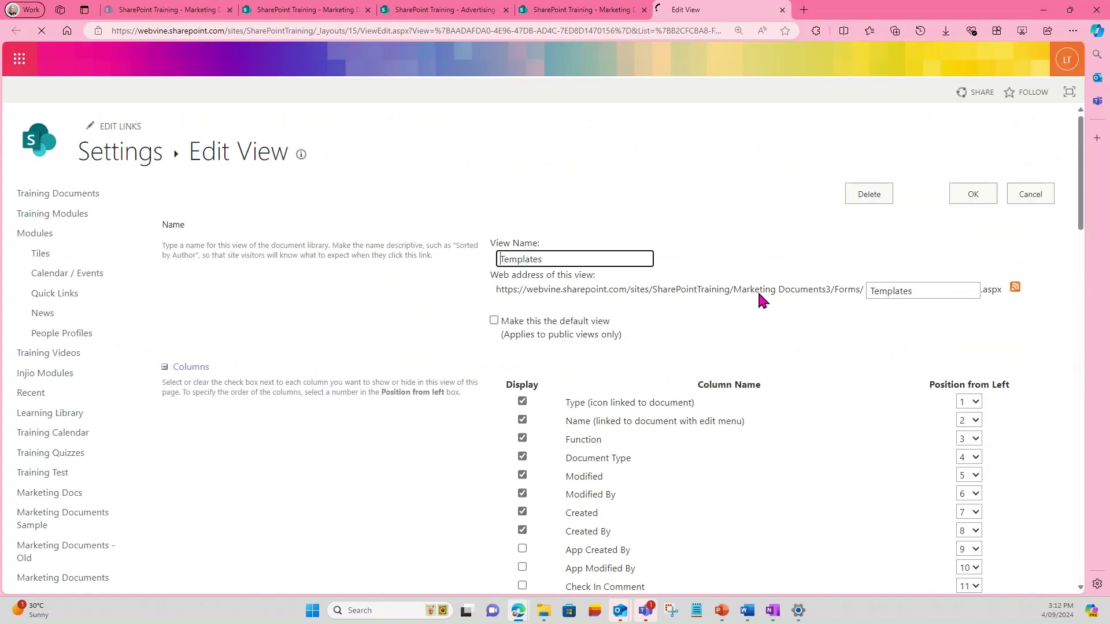
pyautogui.scroll(-3, 801, 287)
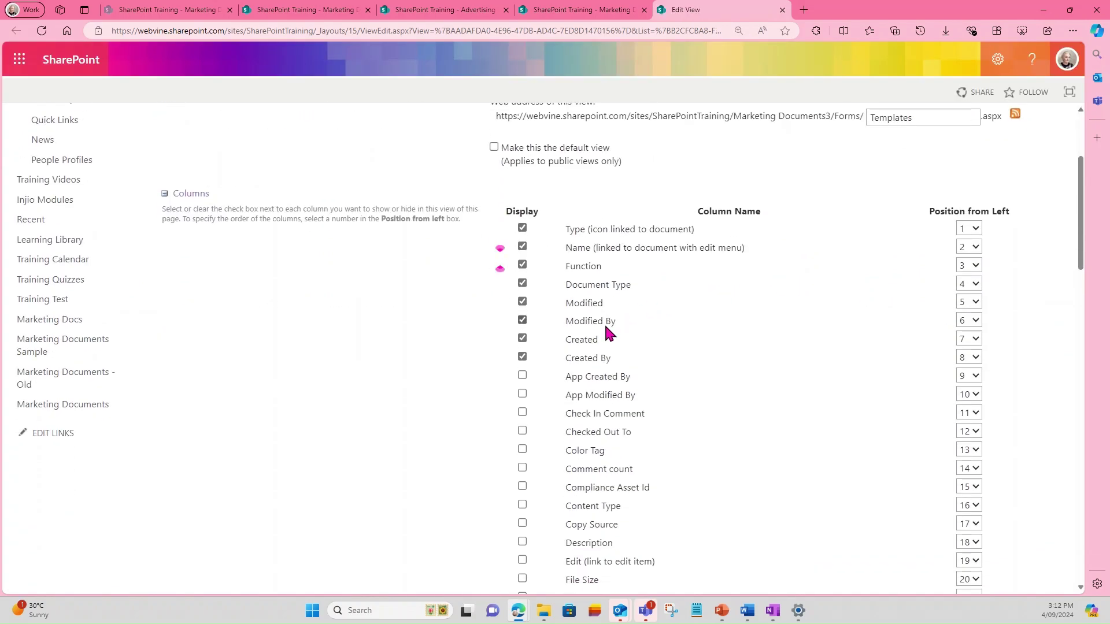
pyautogui.click(523, 340)
pyautogui.click(523, 358)
# Filter the Templates view to show only items whose Document Type is equal to Templates
pyautogui.scroll(-13, 785, 350)
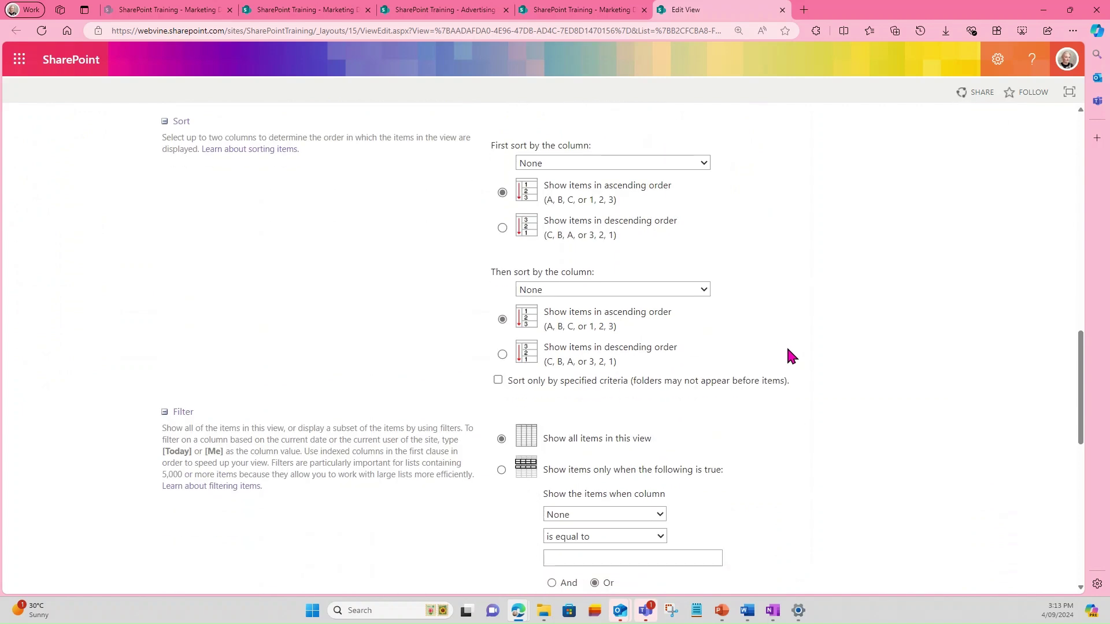
pyautogui.scroll(-2, 788, 351)
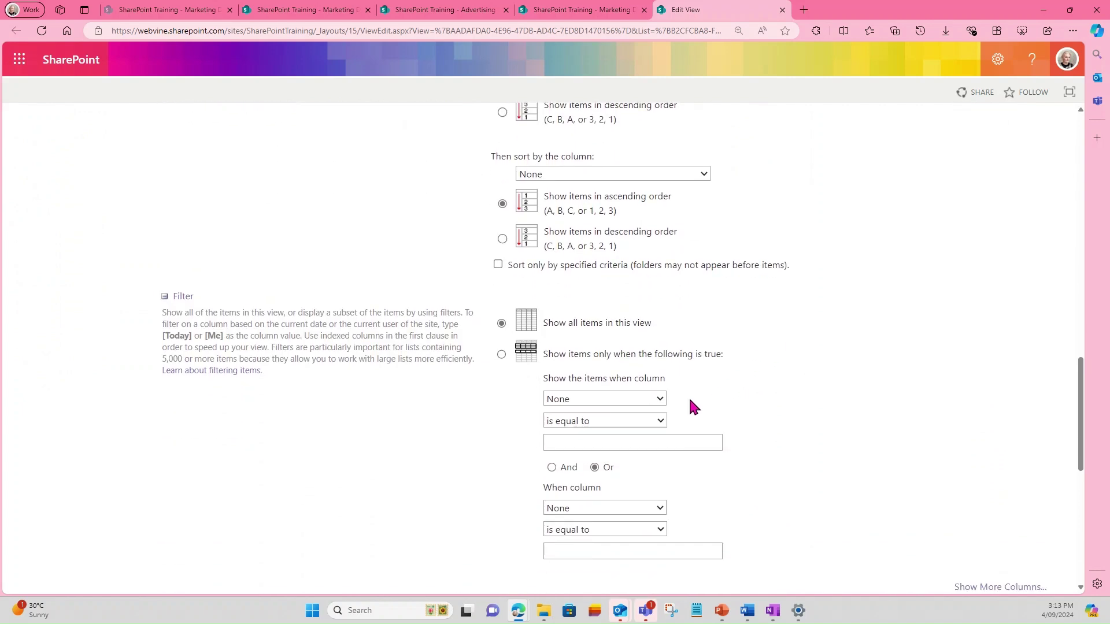
pyautogui.click(501, 355)
pyautogui.click(660, 401)
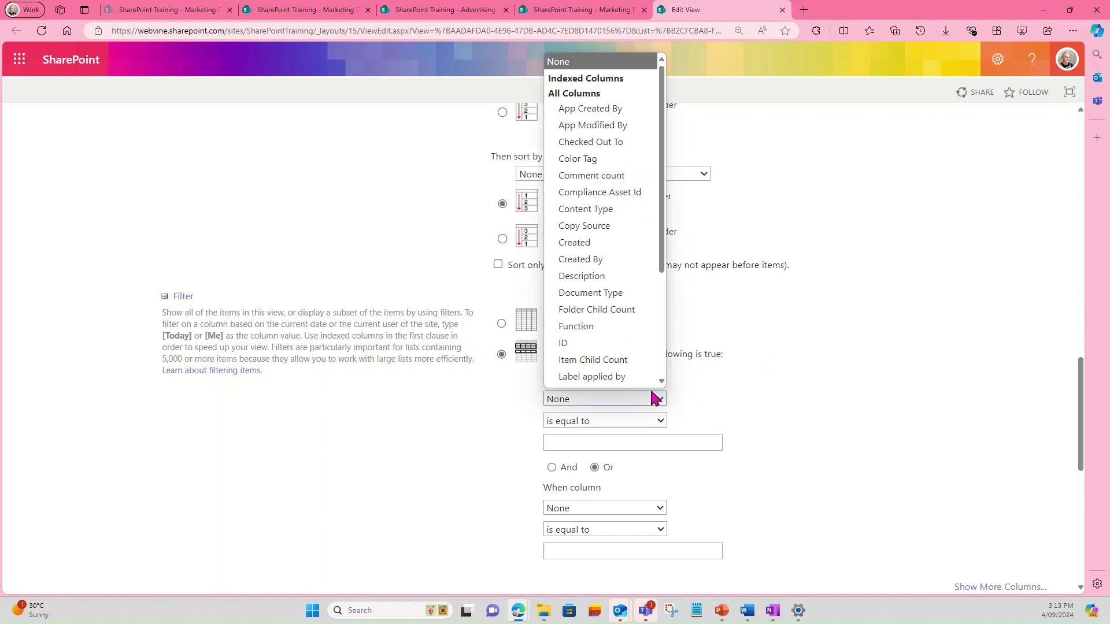
pyautogui.click(630, 293)
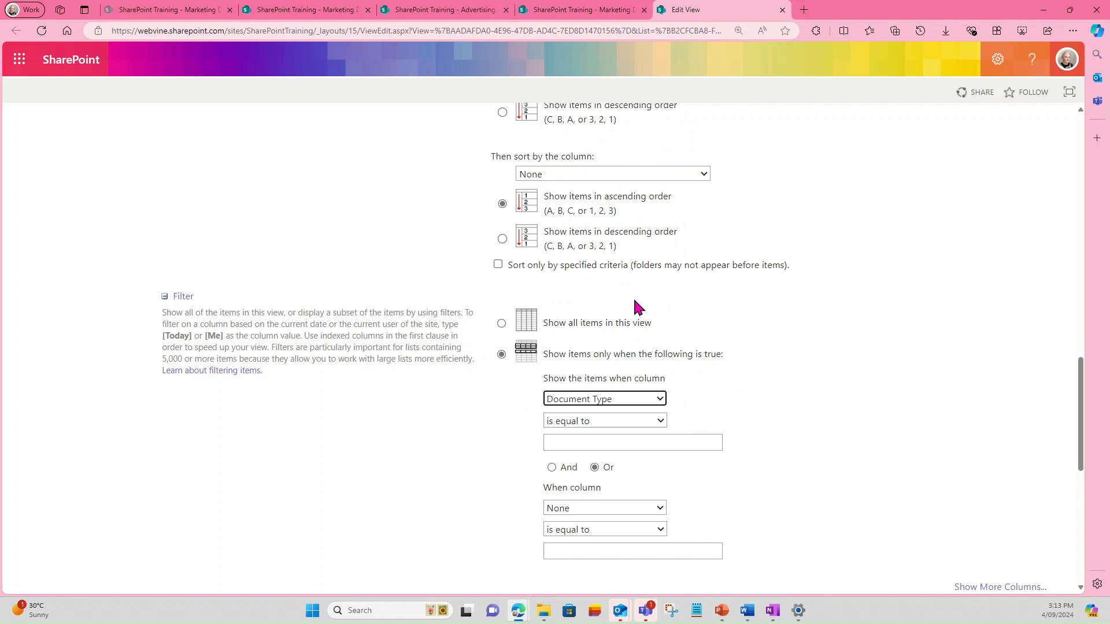
pyautogui.click(593, 447)
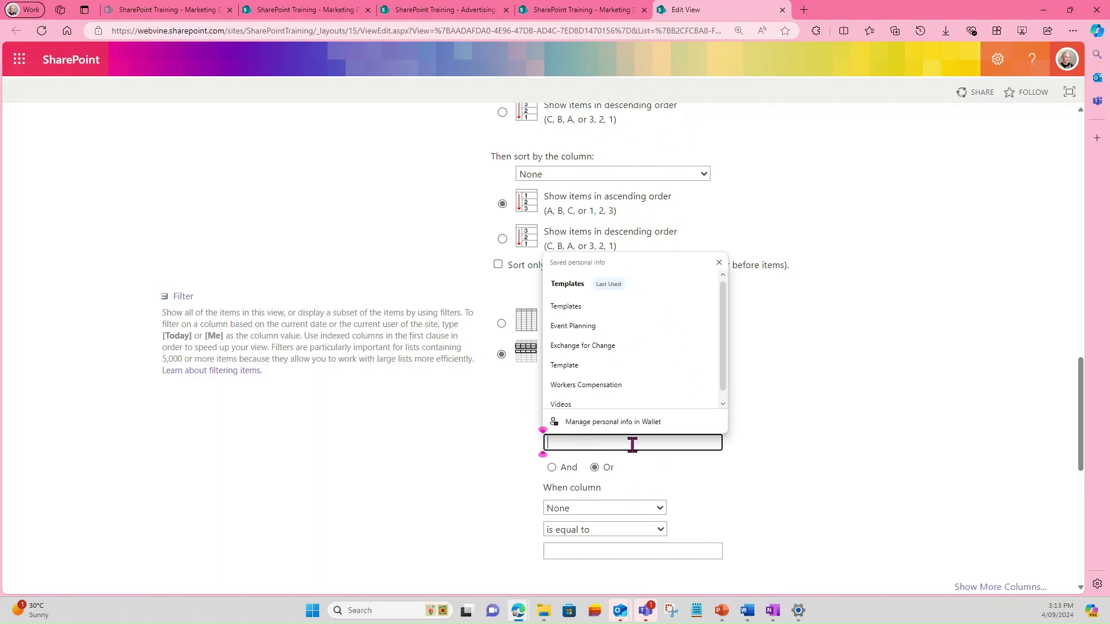
pyautogui.click(591, 302)
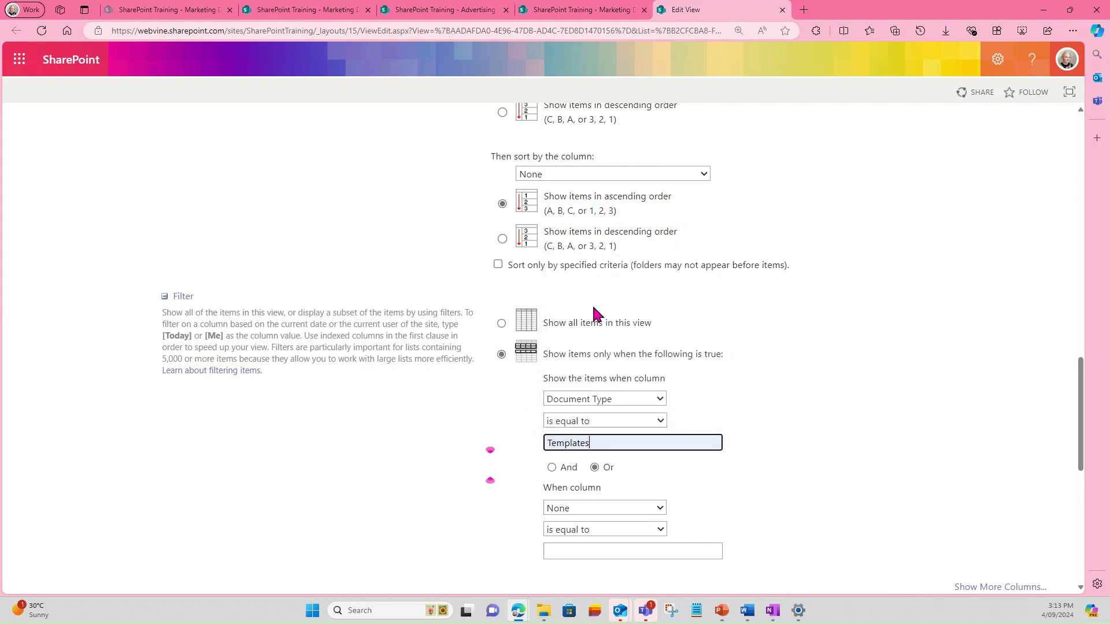
# Set the Templates view to show all items without folders, save the view settings and display the Templates view
pyautogui.click(837, 406)
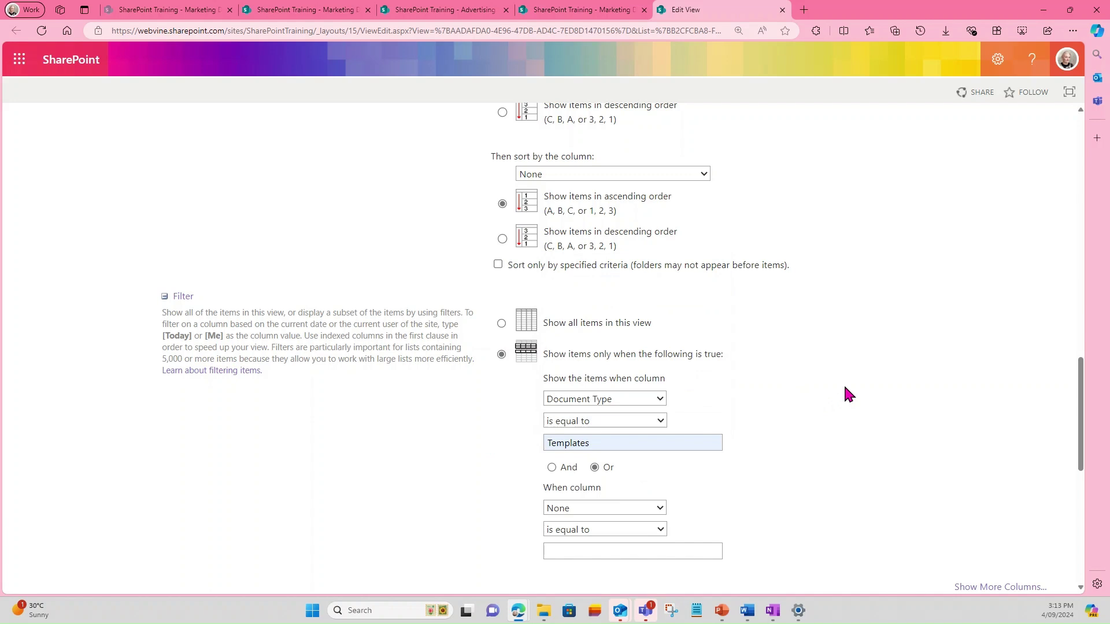
pyautogui.scroll(-5, 844, 383)
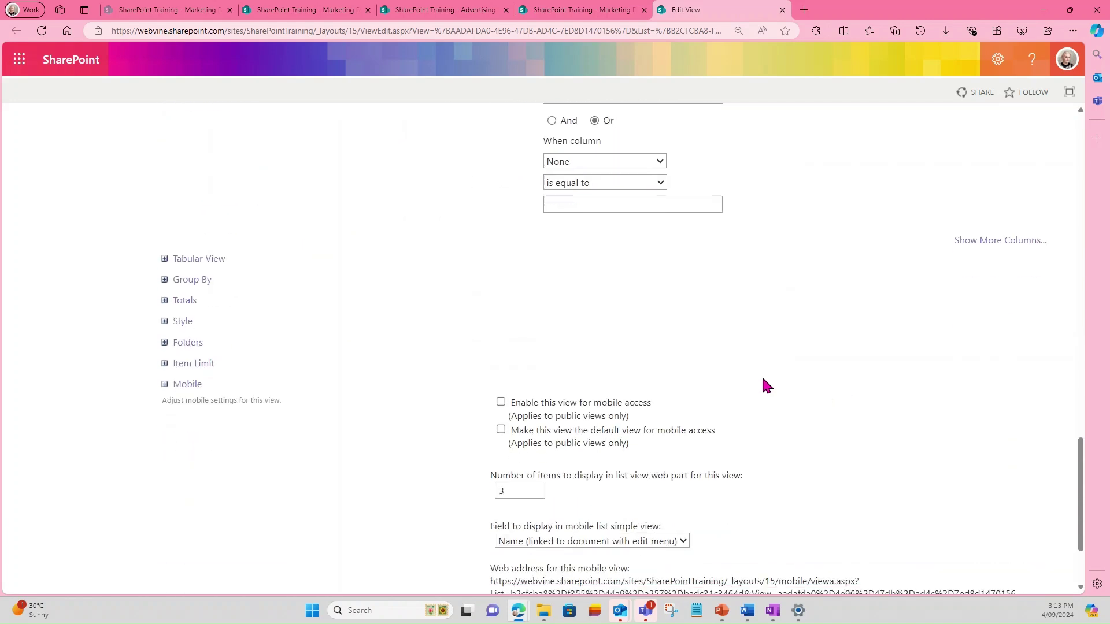
pyautogui.click(164, 343)
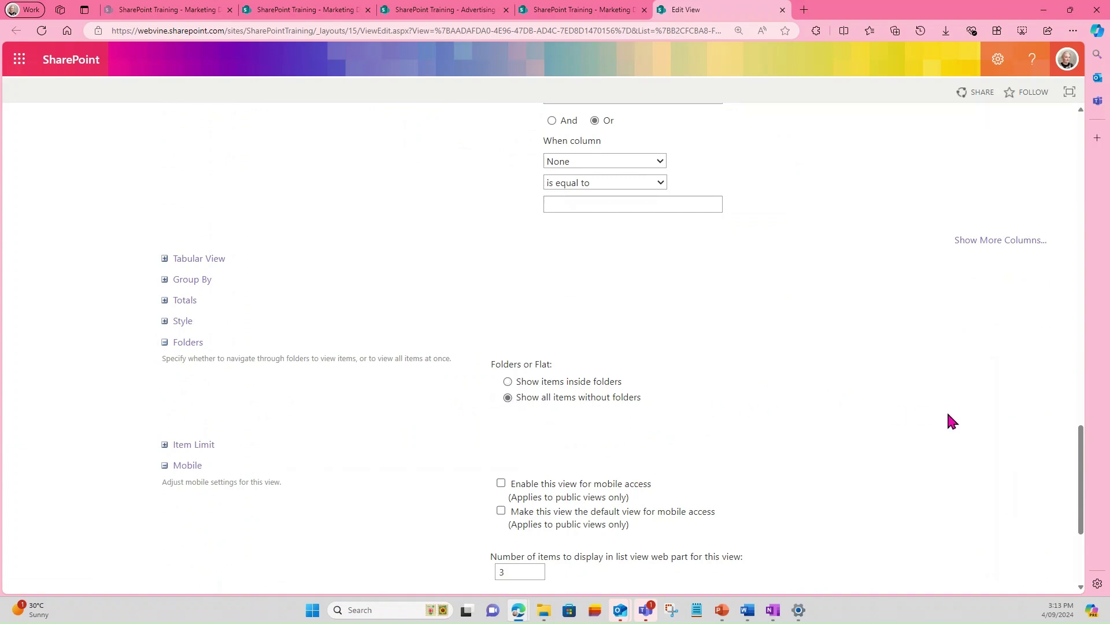
pyautogui.scroll(-3, 963, 423)
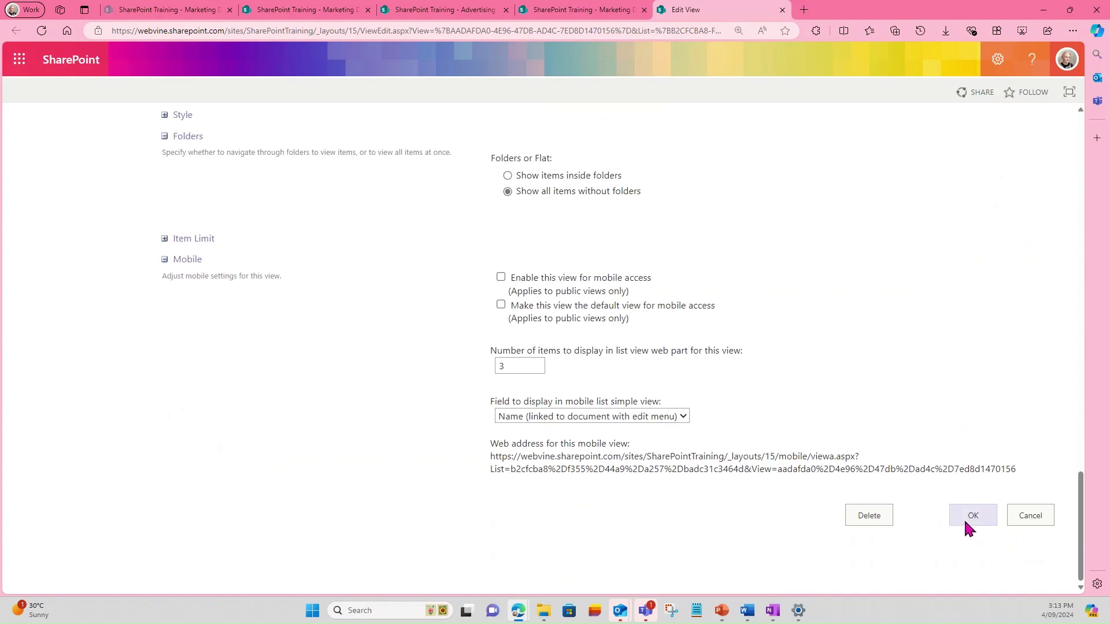
pyautogui.click(987, 520)
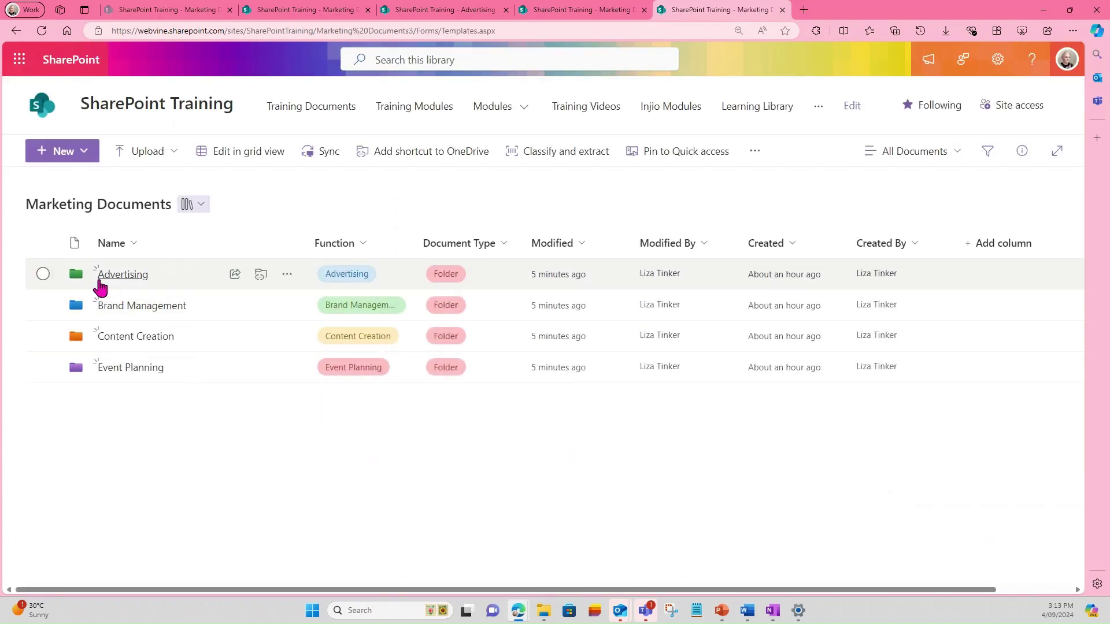
pyautogui.click(961, 154)
pyautogui.click(902, 288)
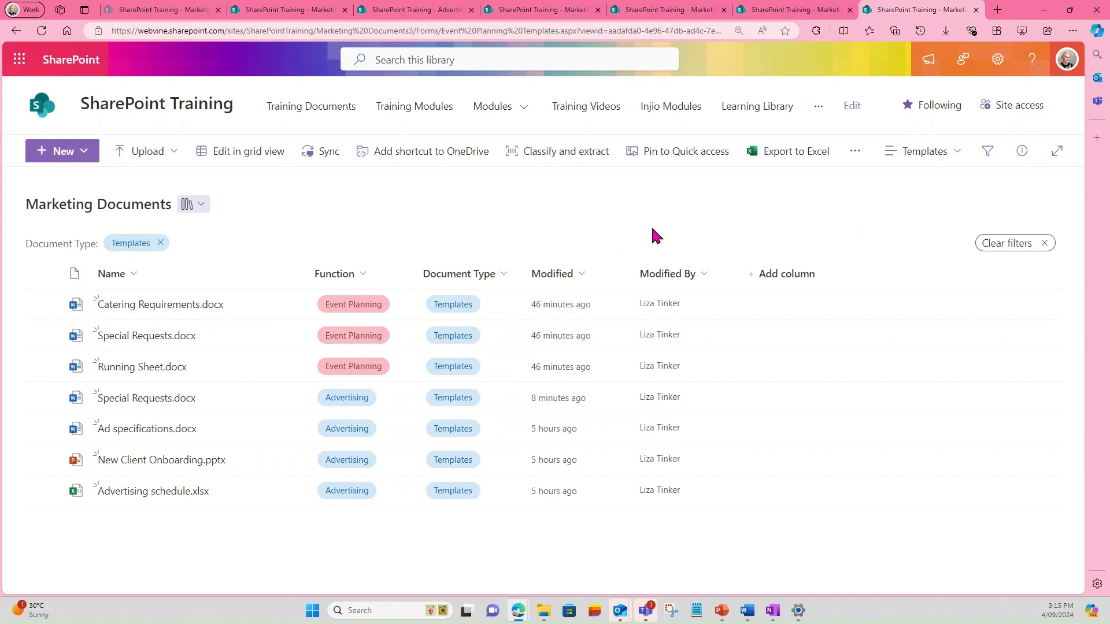
# Save the current Templates view as a new public view named Event Planning Templates
pyautogui.click(957, 160)
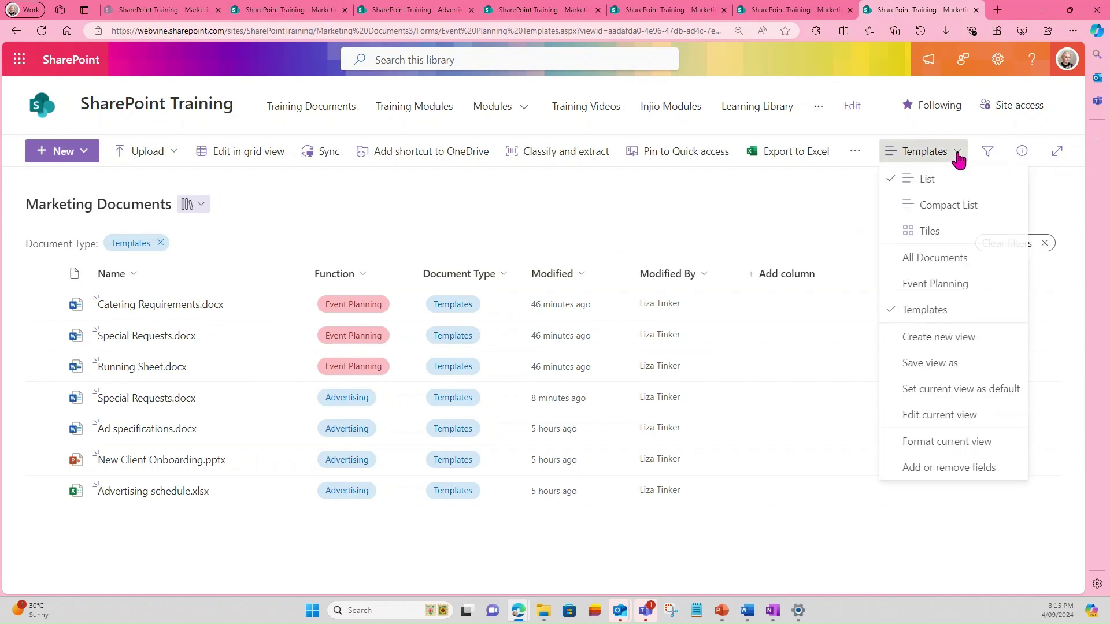
pyautogui.click(934, 368)
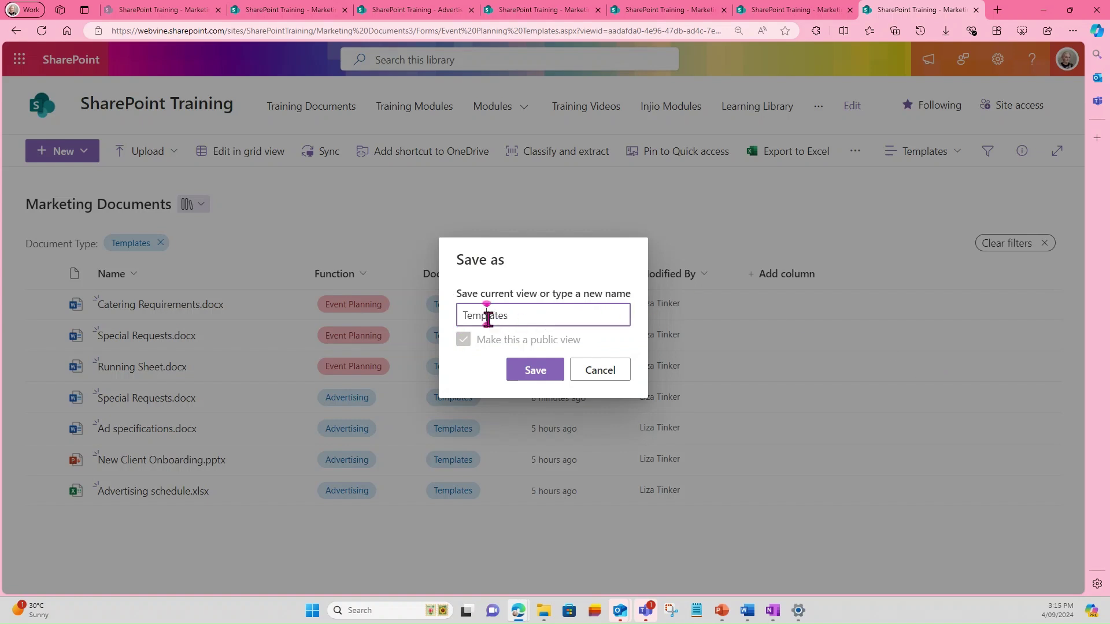
pyautogui.doubleClick(488, 319)
pyautogui.write('Event P')
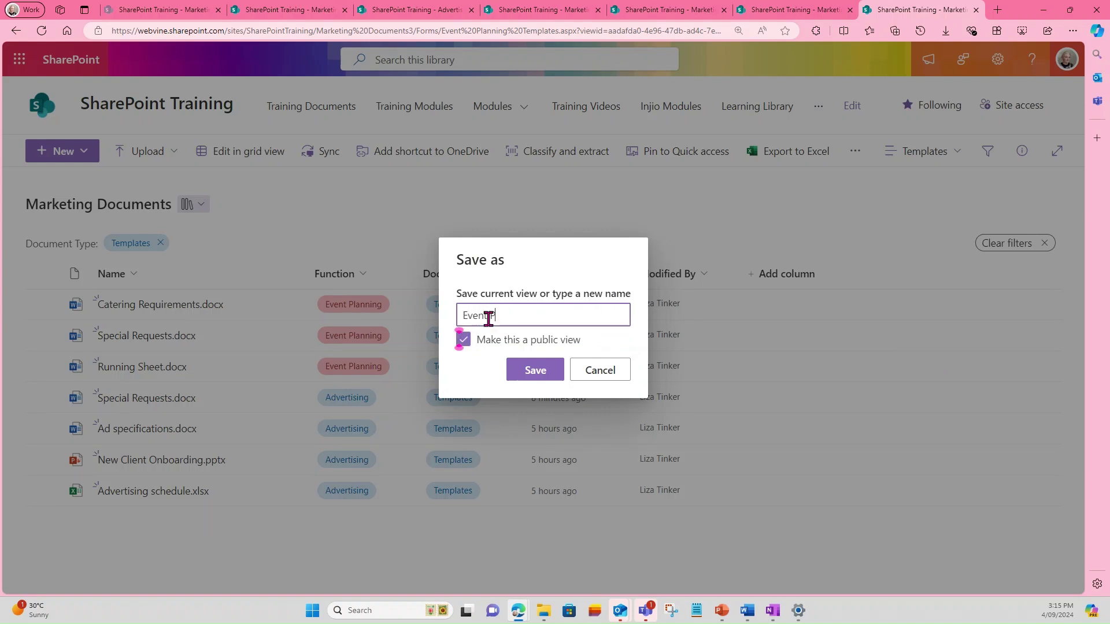
pyautogui.write('lanning Templates')
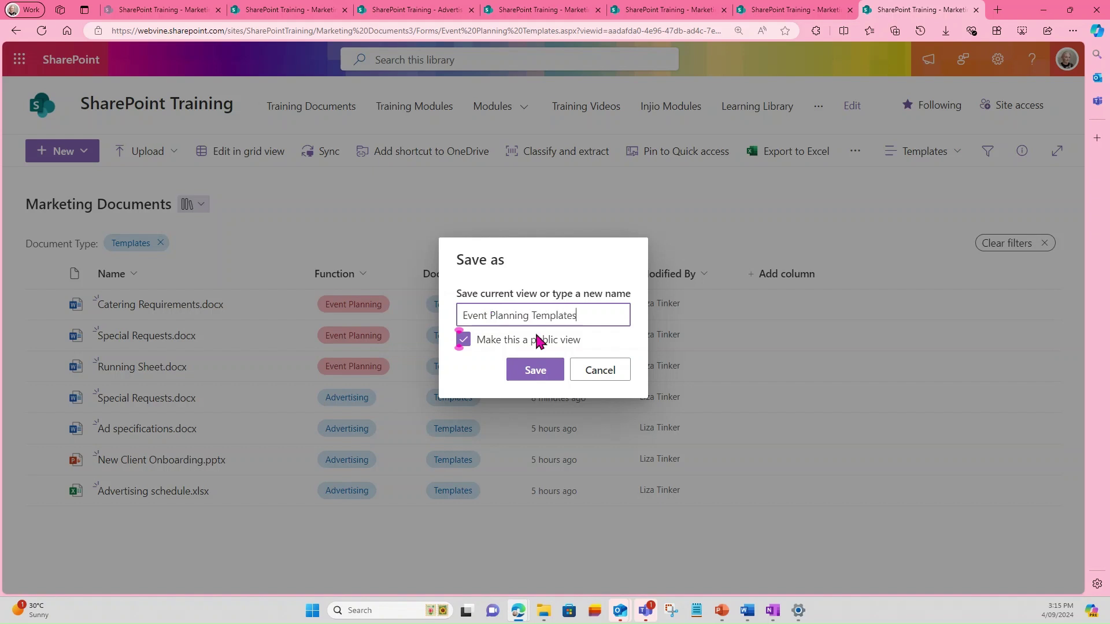
pyautogui.click(531, 373)
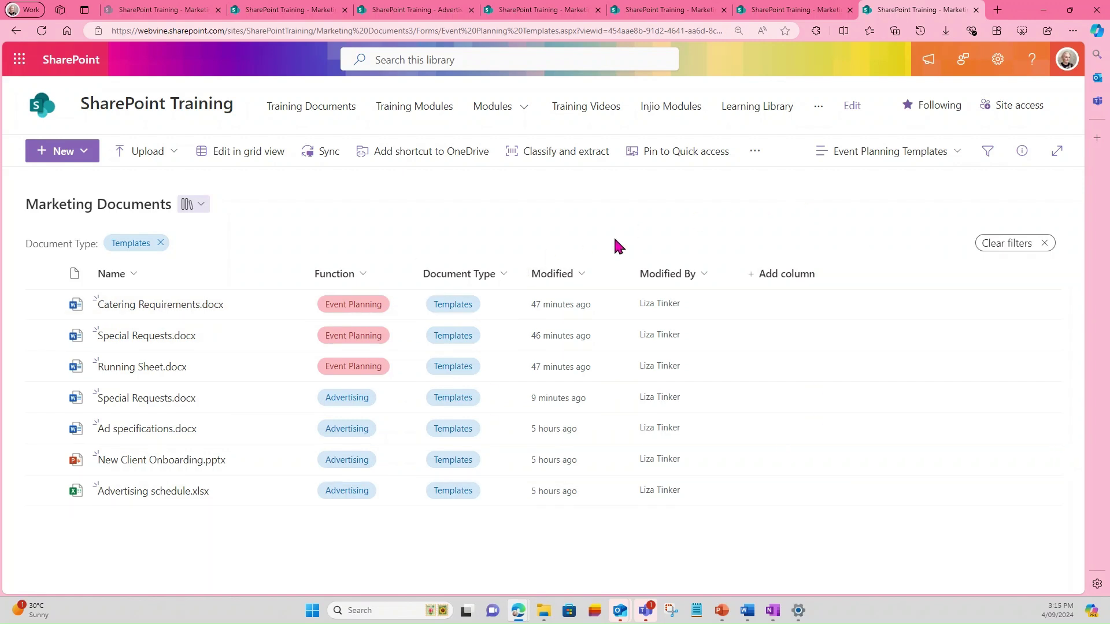
# Edit the Event Planning Templates view, adding an And condition that Function is equal to Event Planning, and save the view
pyautogui.click(957, 153)
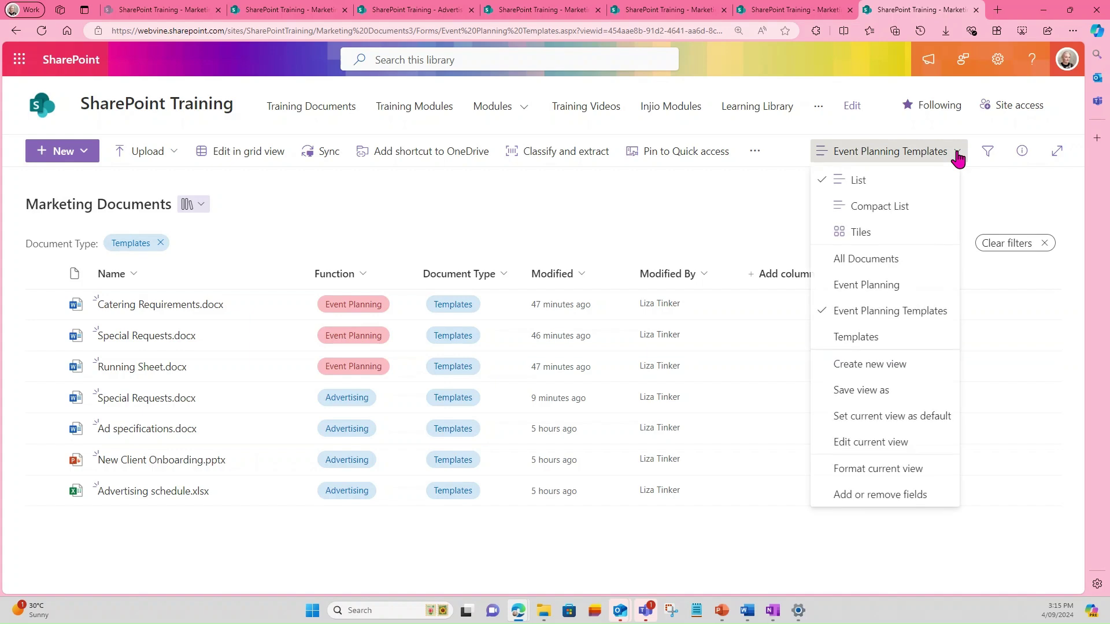
pyautogui.click(867, 442)
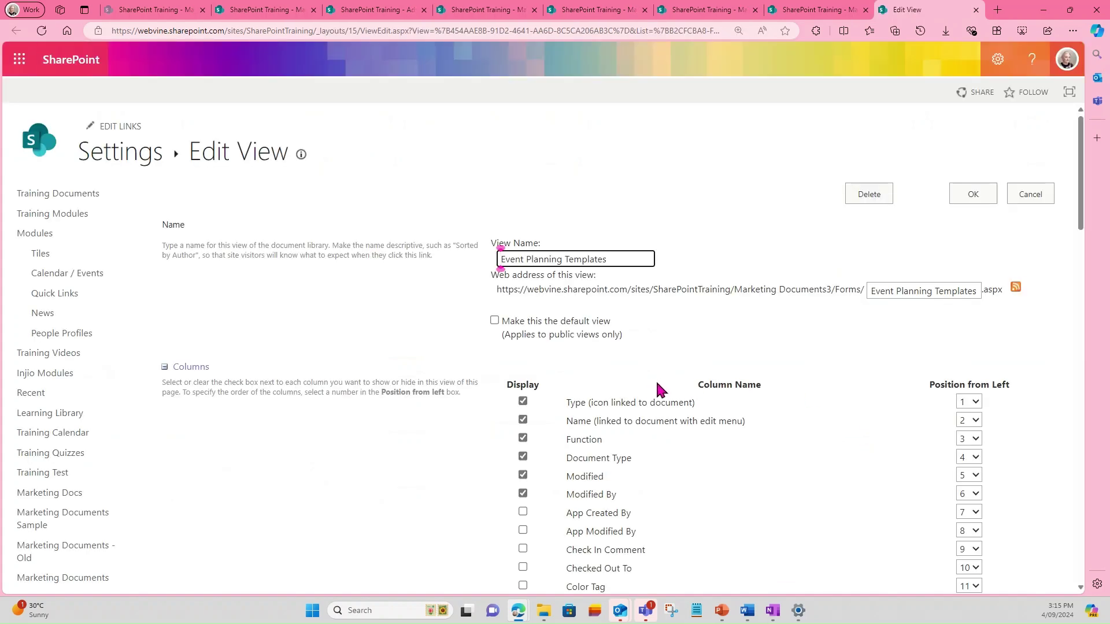
pyautogui.scroll(-5, 658, 384)
pyautogui.scroll(-10, 657, 382)
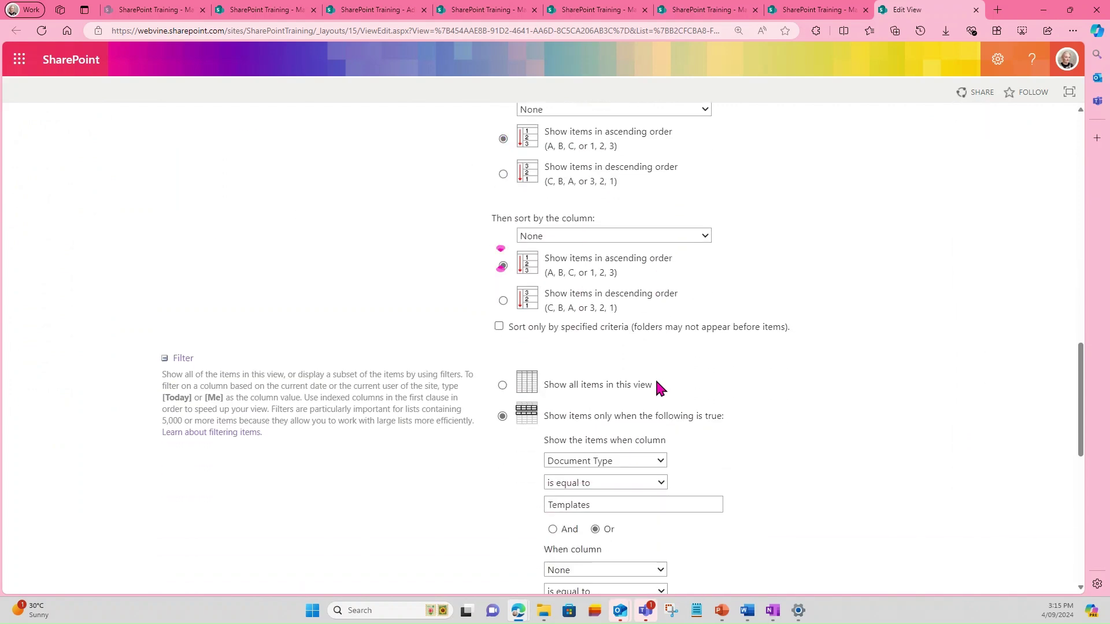
pyautogui.scroll(-2, 657, 379)
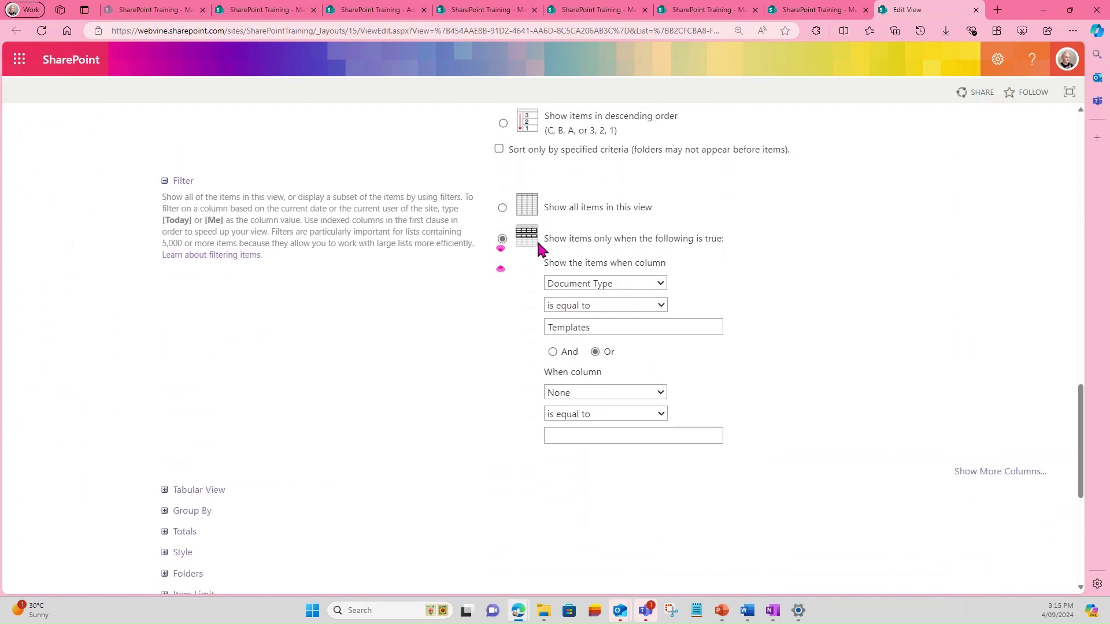
pyautogui.click(553, 352)
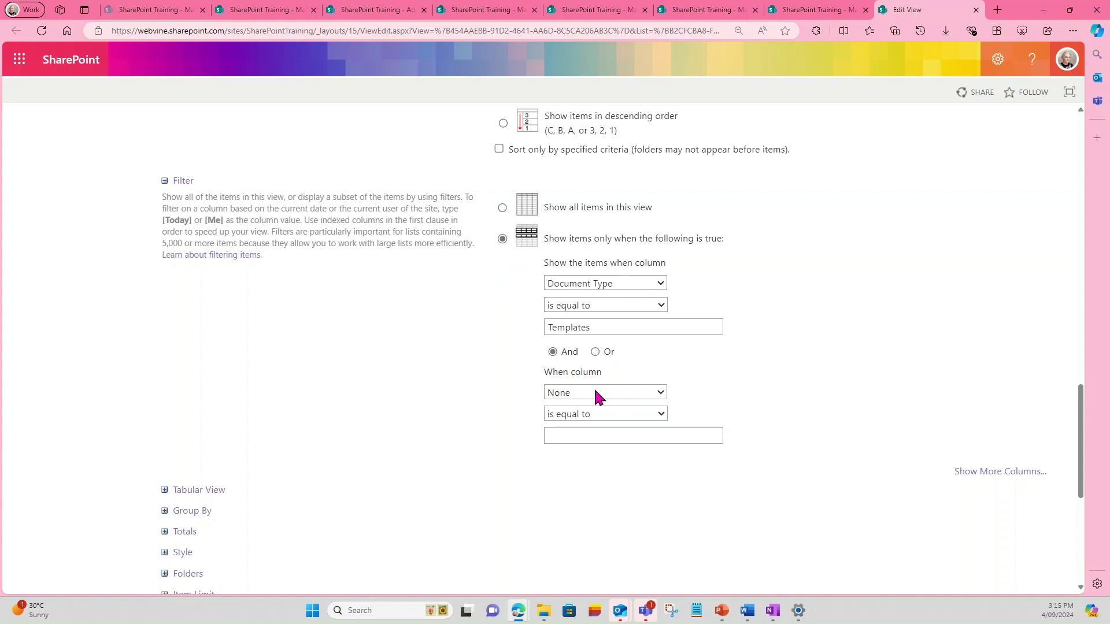
pyautogui.click(660, 394)
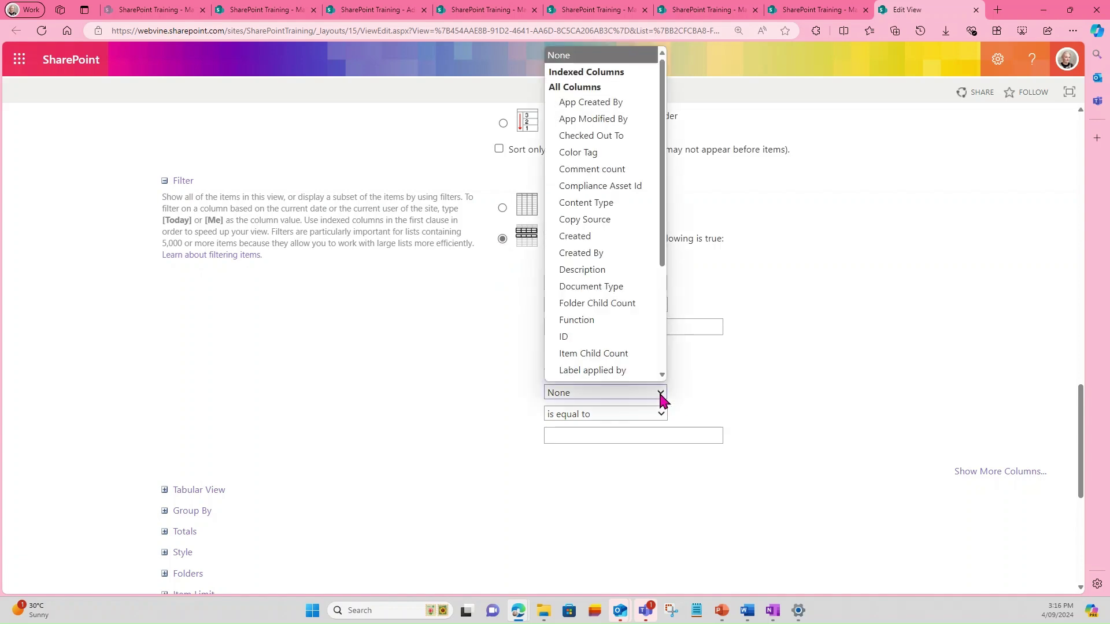
pyautogui.click(613, 319)
pyautogui.click(597, 434)
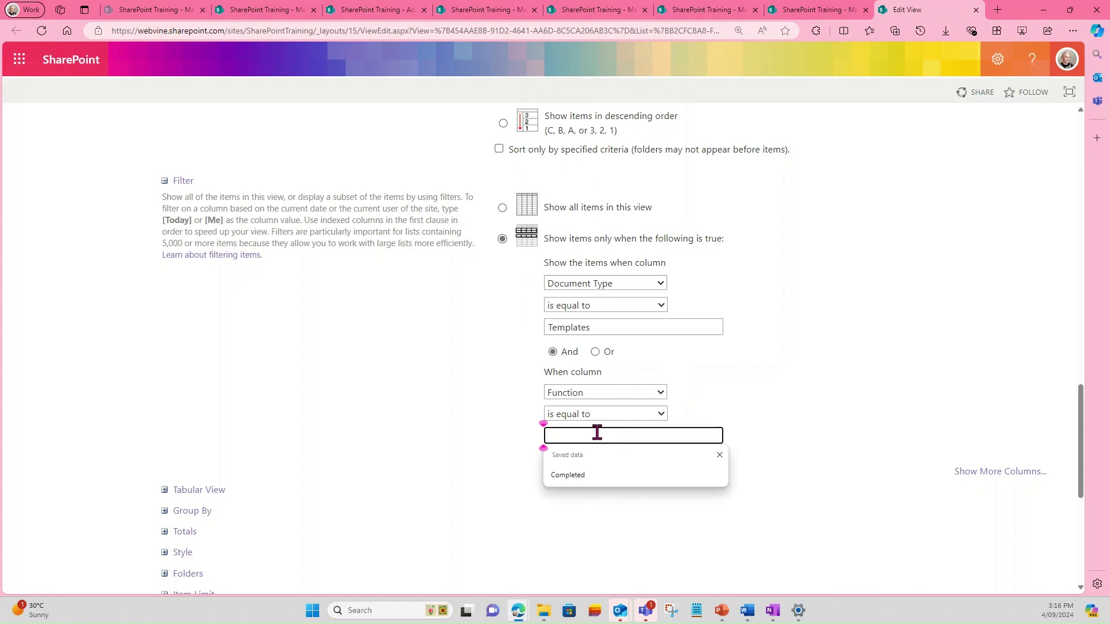
pyautogui.write('Event Pla')
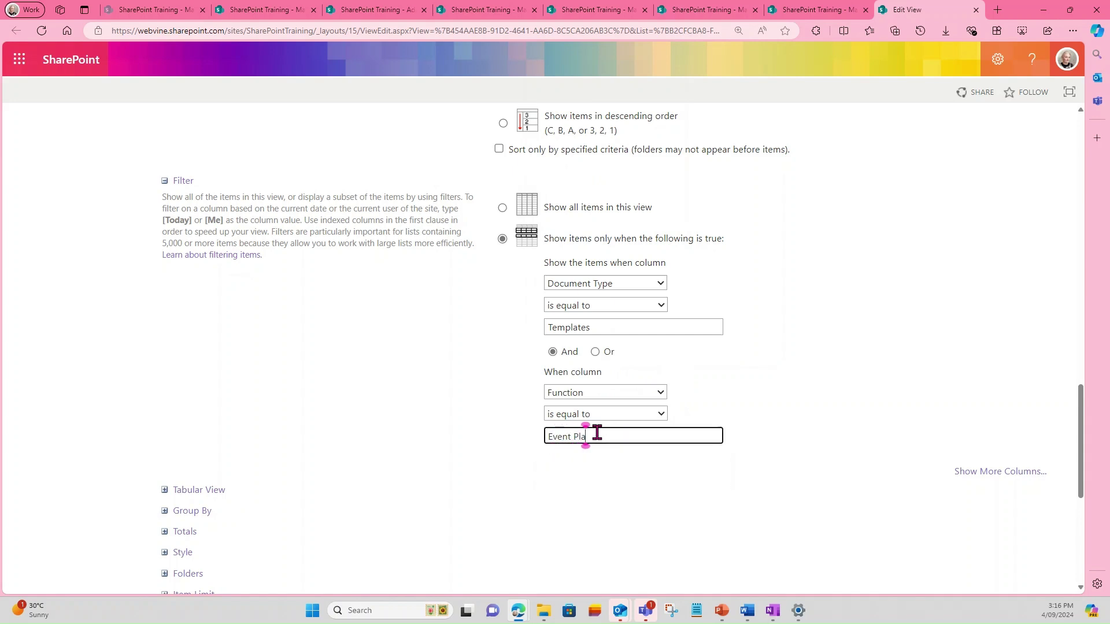
pyautogui.write('neing')
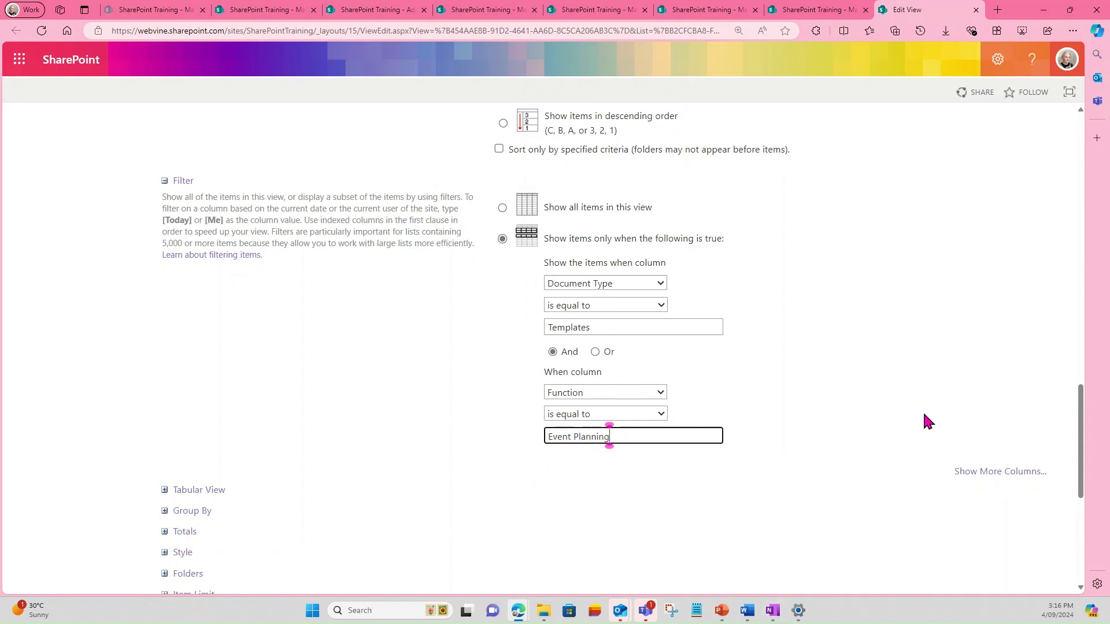
pyautogui.click(923, 414)
pyautogui.scroll(-6, 922, 414)
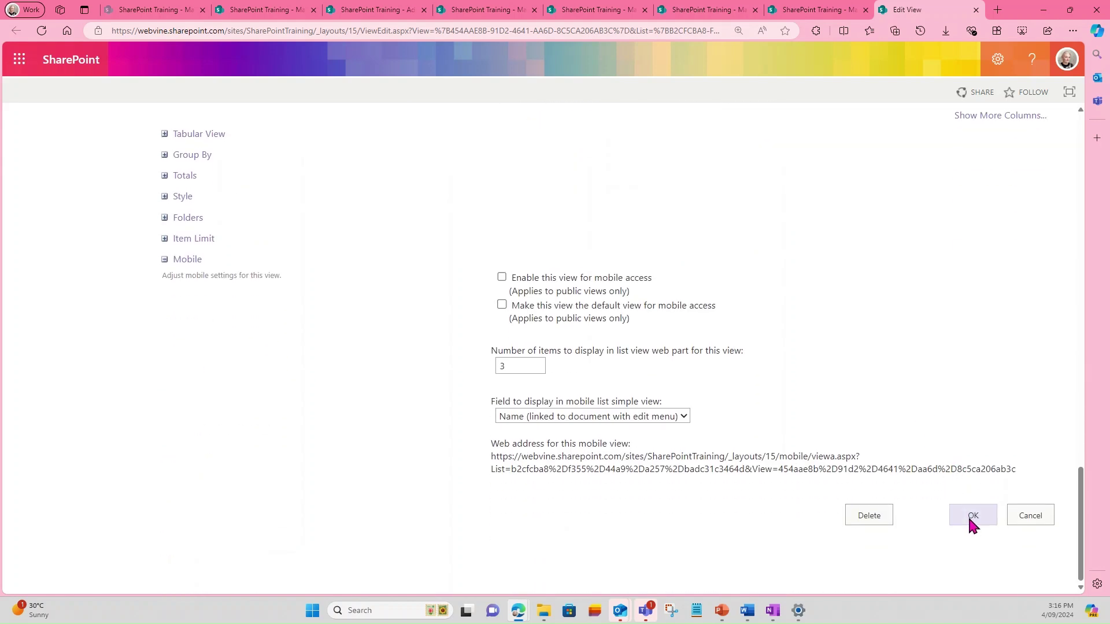
pyautogui.click(971, 520)
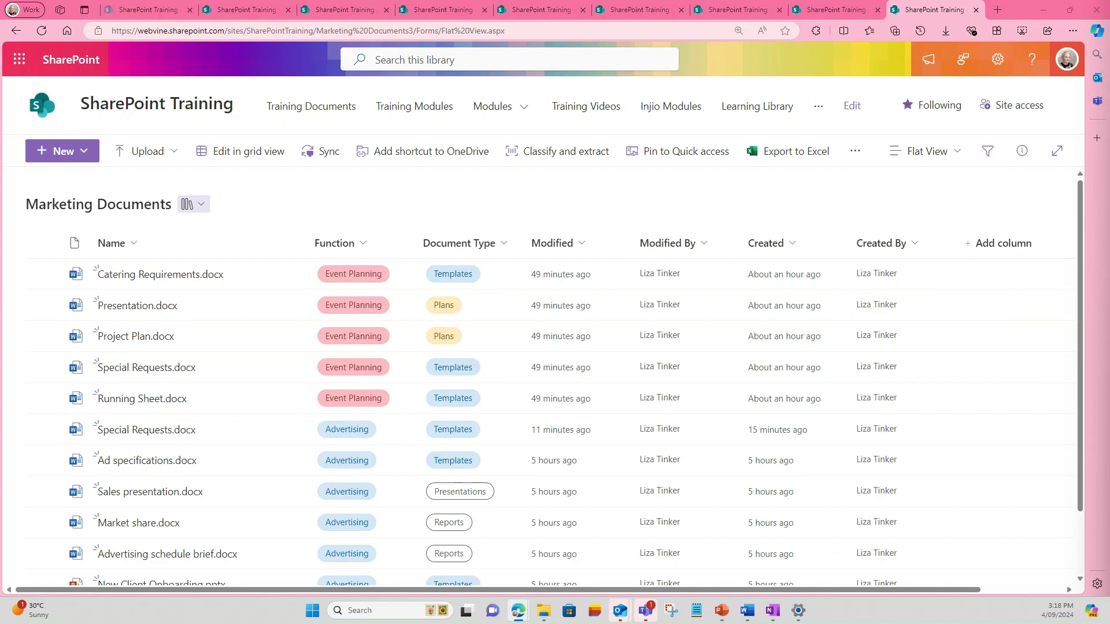
# Group the files in the Flat View by Document Type
pyautogui.click(363, 243)
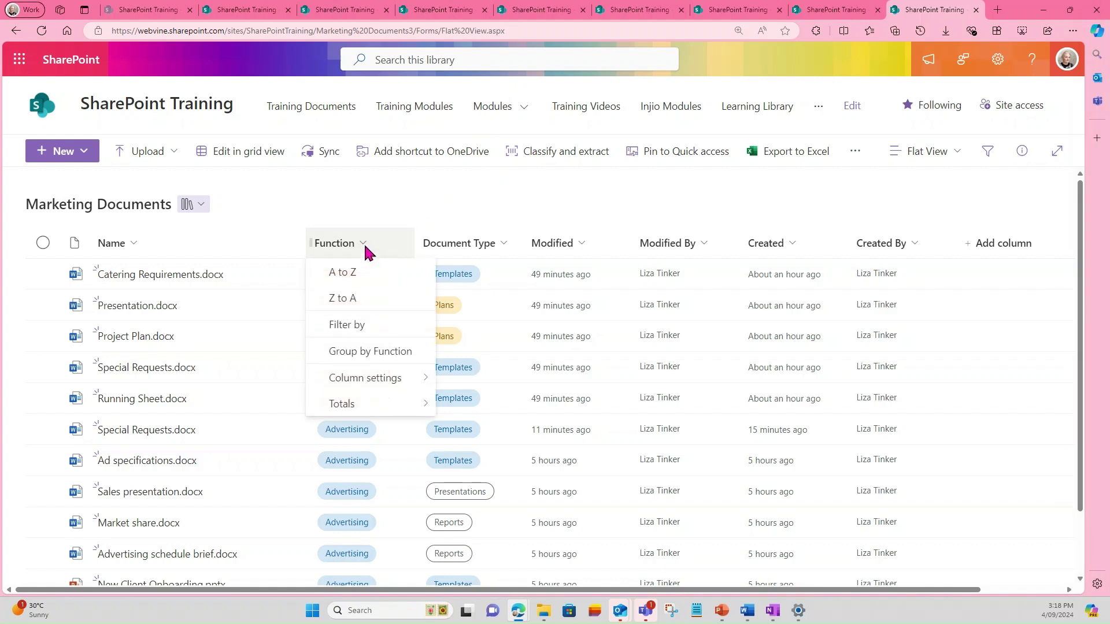
pyautogui.click(499, 243)
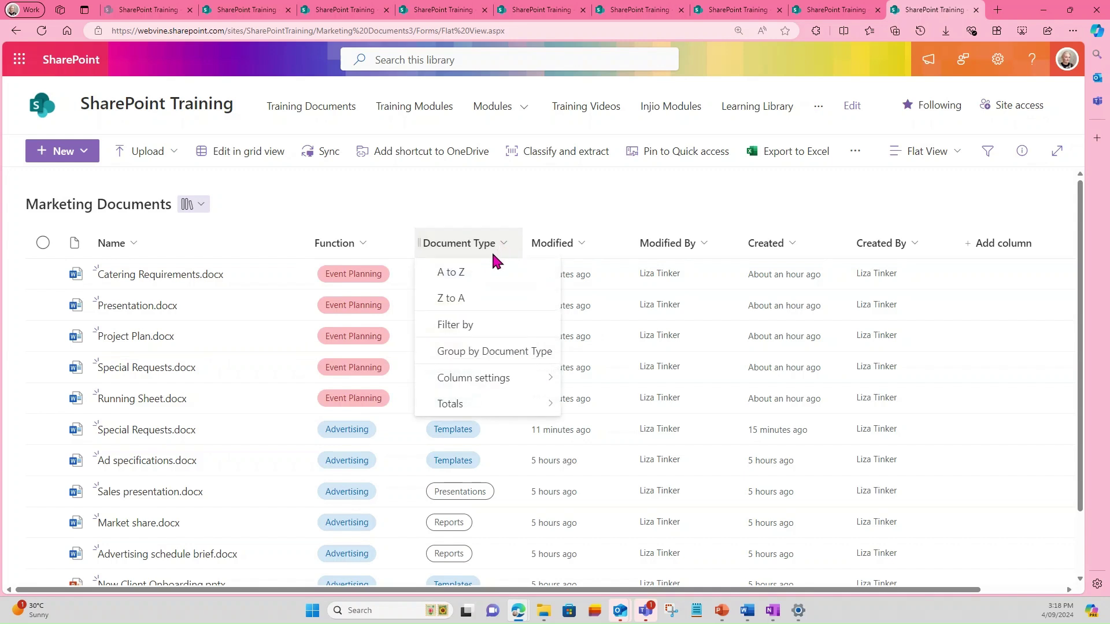
pyautogui.click(502, 351)
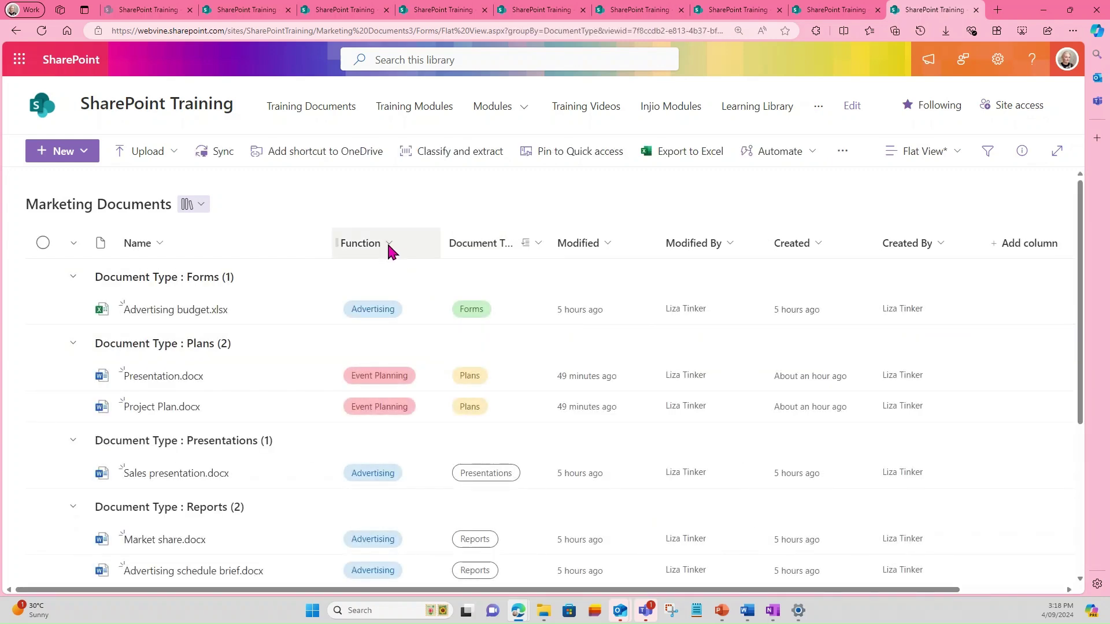
# Filter the grouped Flat View by Function to show only Advertising documents
pyautogui.click(388, 246)
pyautogui.moveTo(411, 377)
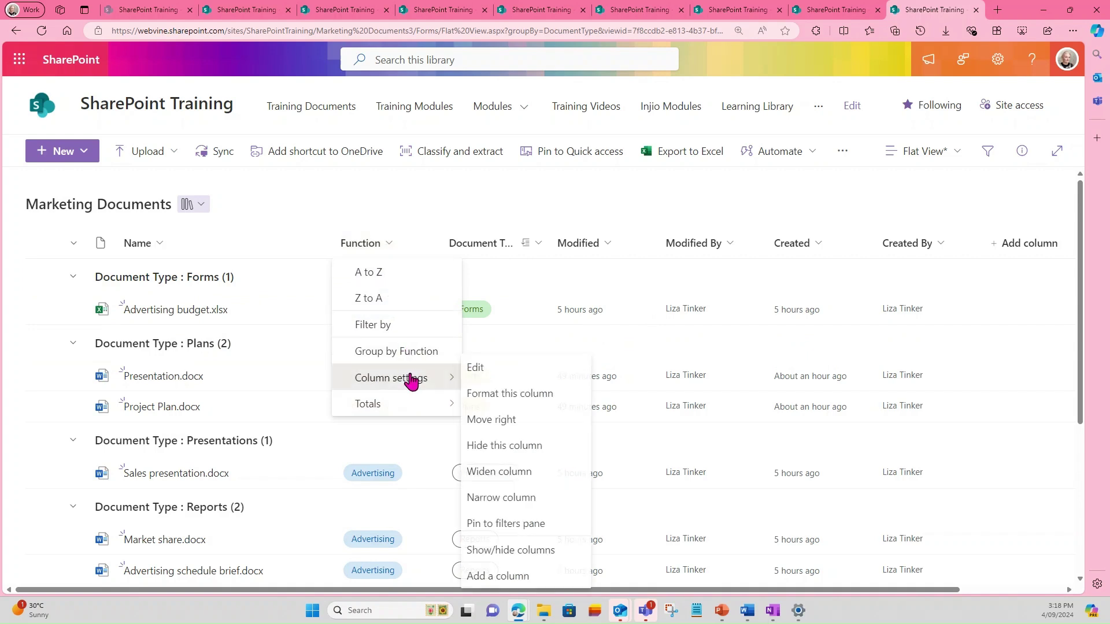
pyautogui.click(389, 325)
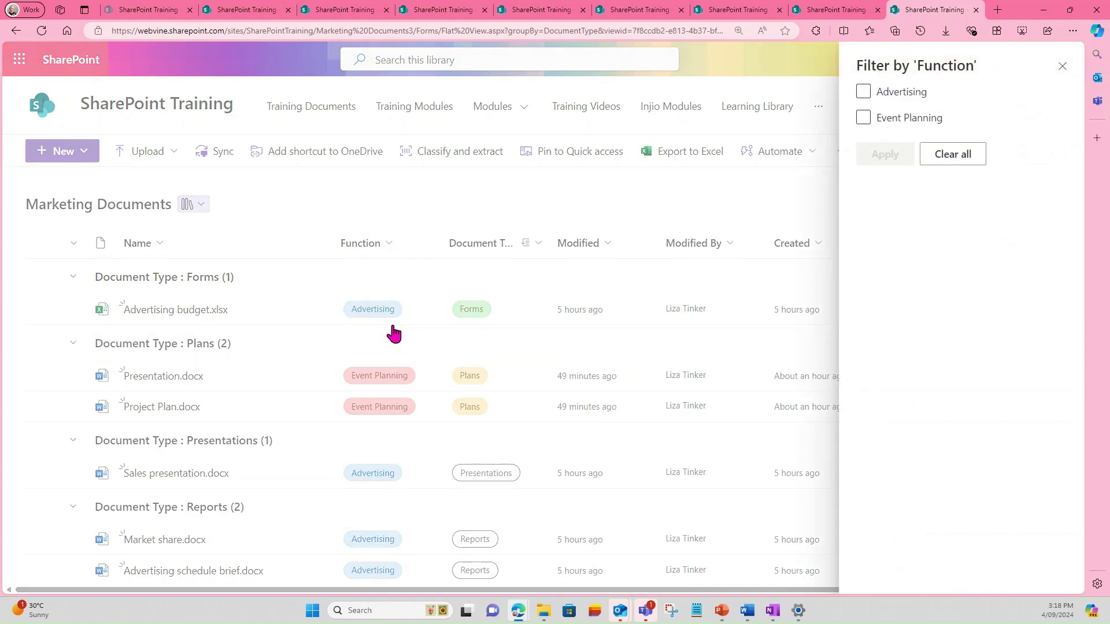
pyautogui.click(864, 93)
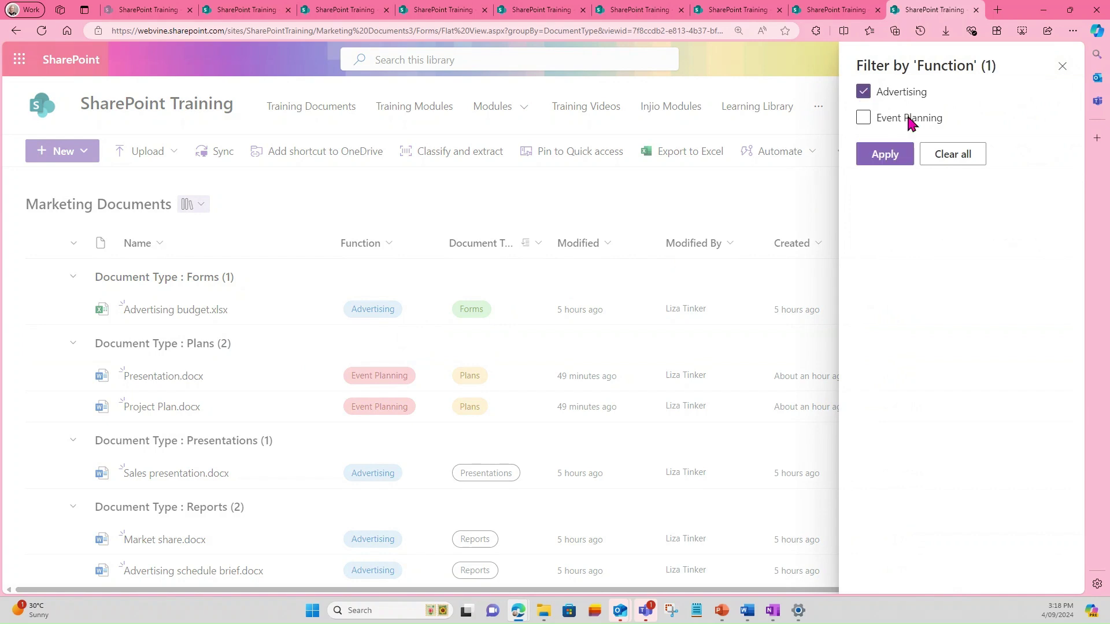
pyautogui.click(885, 156)
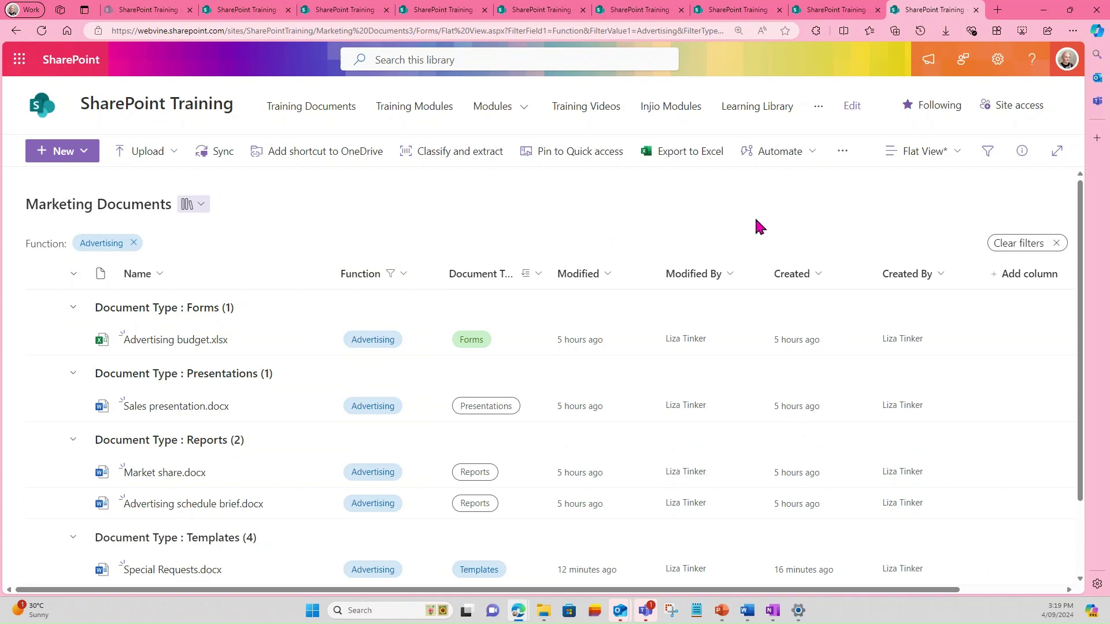
# Start saving the grouped and filtered view as a new view and name it Advertising Documents
pyautogui.click(954, 157)
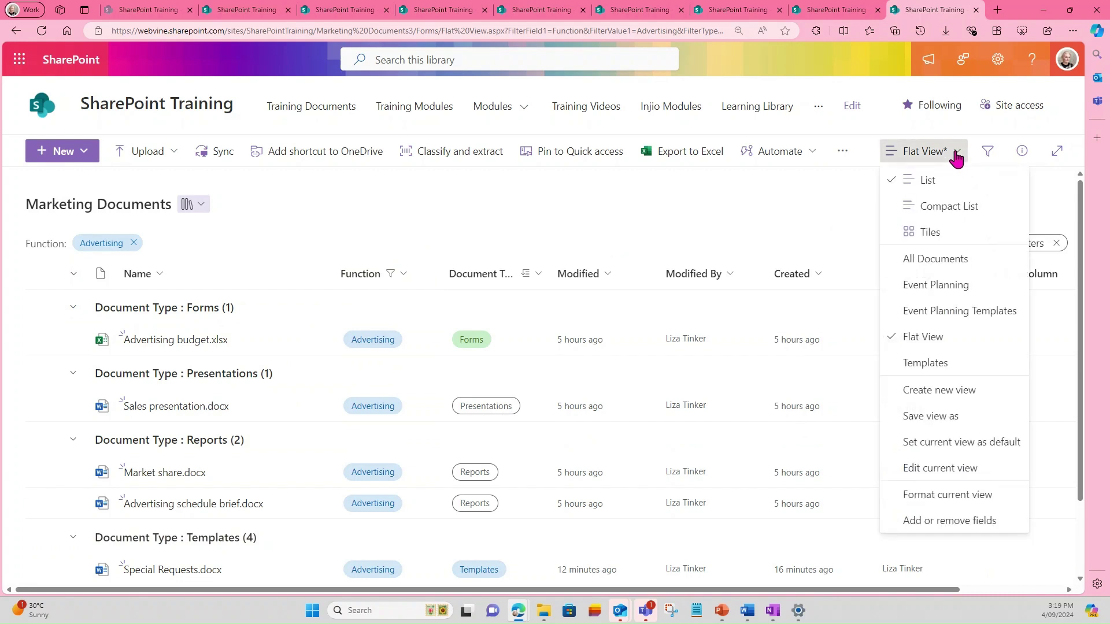
pyautogui.click(940, 424)
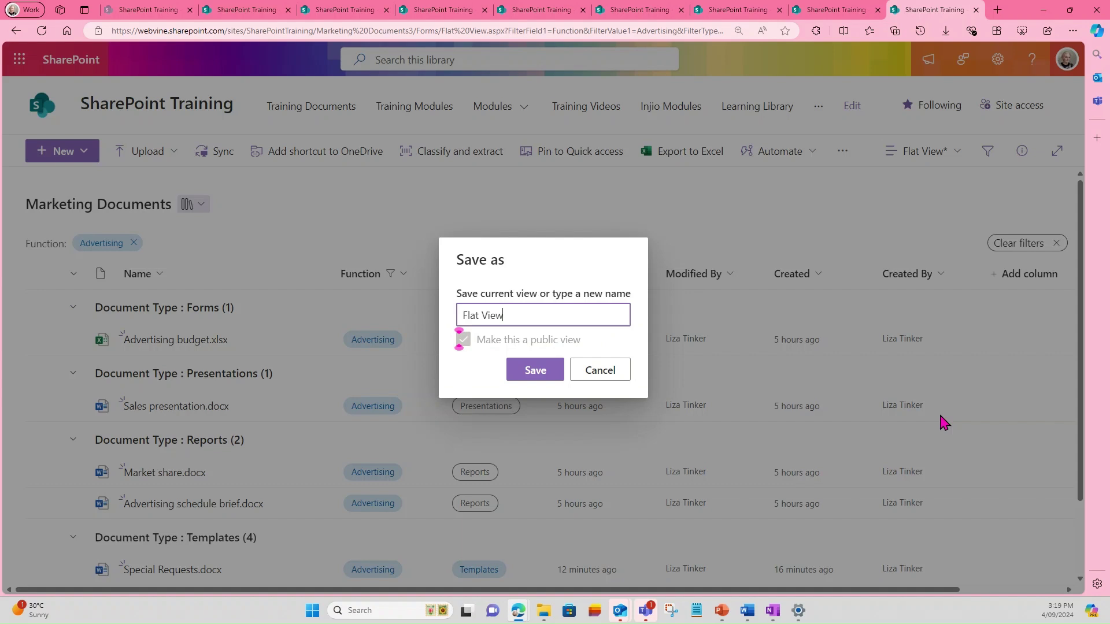
pyautogui.moveTo(512, 317); pyautogui.dragTo(459, 316)
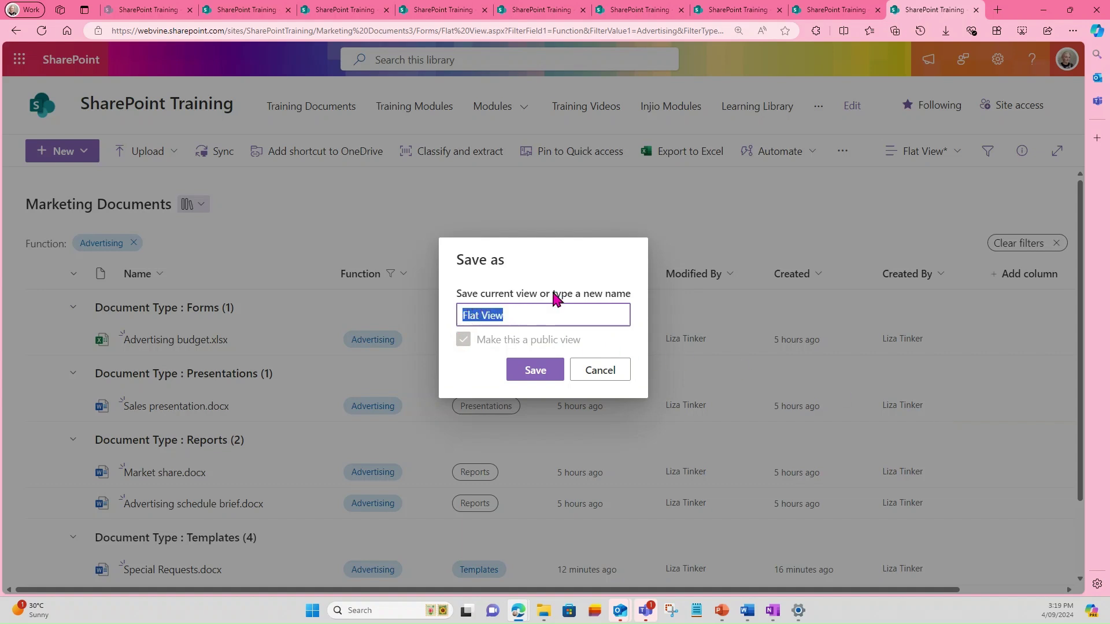
pyautogui.write('ADve')
pyautogui.press('BackSpace')
pyautogui.press('BackSpace')
pyautogui.press('BackSpace')
pyautogui.write('dver')
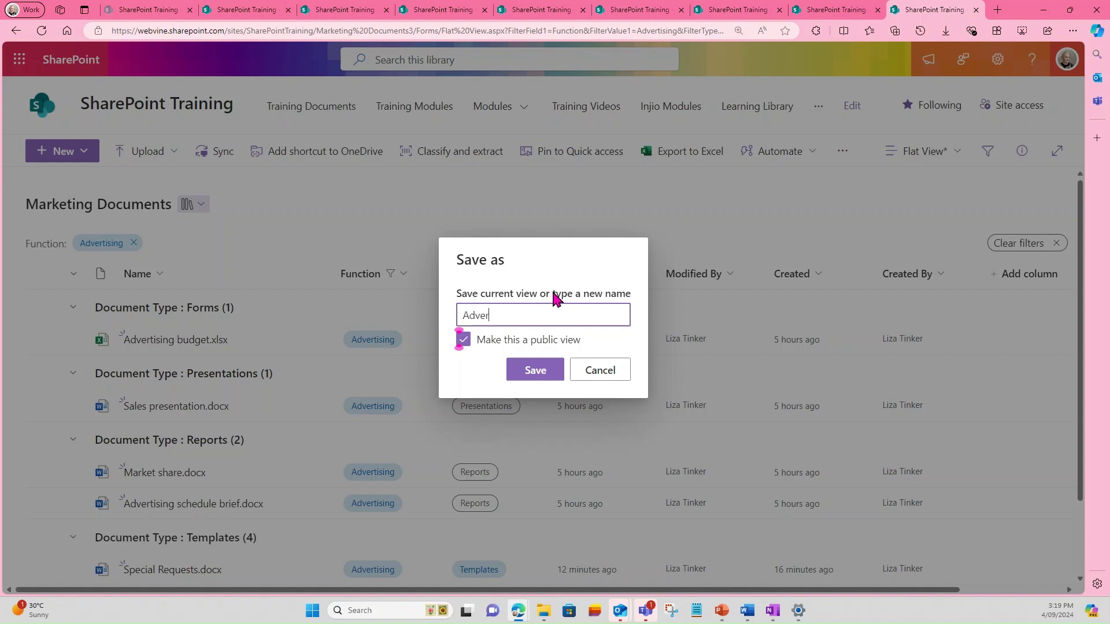
pyautogui.write('tising Documents')
# Save the current view as Advertising Documents with the public view option enabled
pyautogui.click(463, 342)
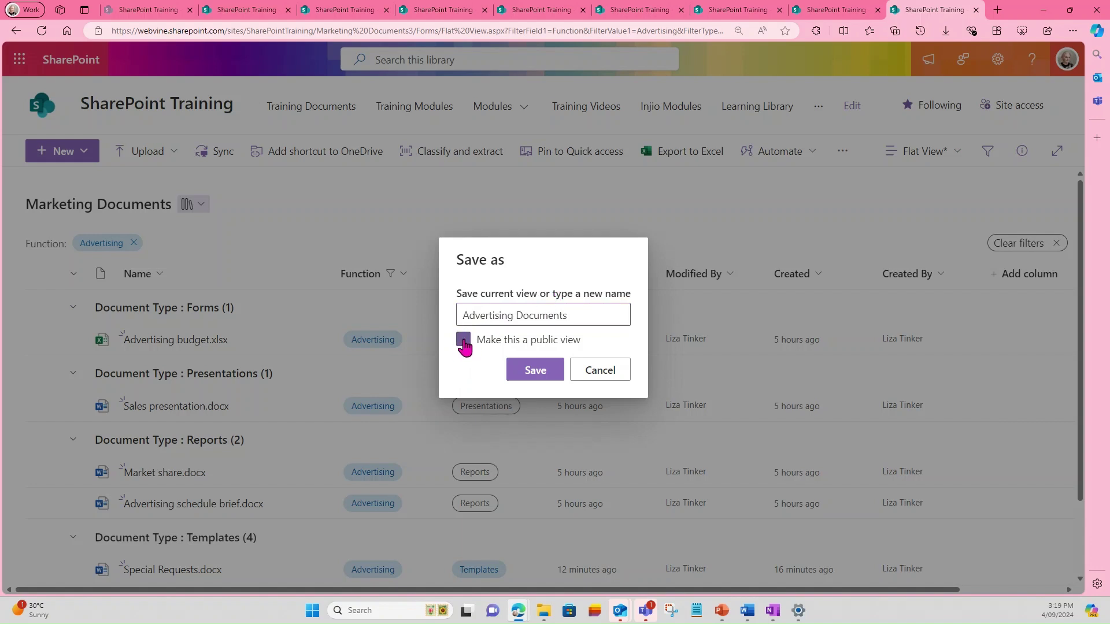
pyautogui.click(464, 340)
pyautogui.click(464, 340)
pyautogui.click(463, 340)
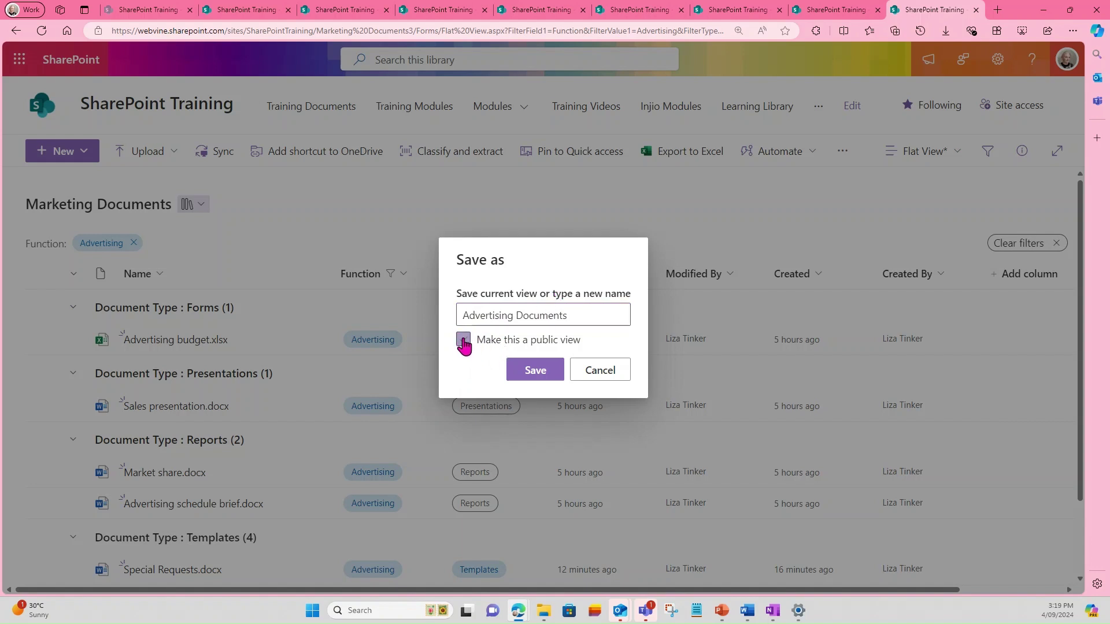
pyautogui.click(535, 371)
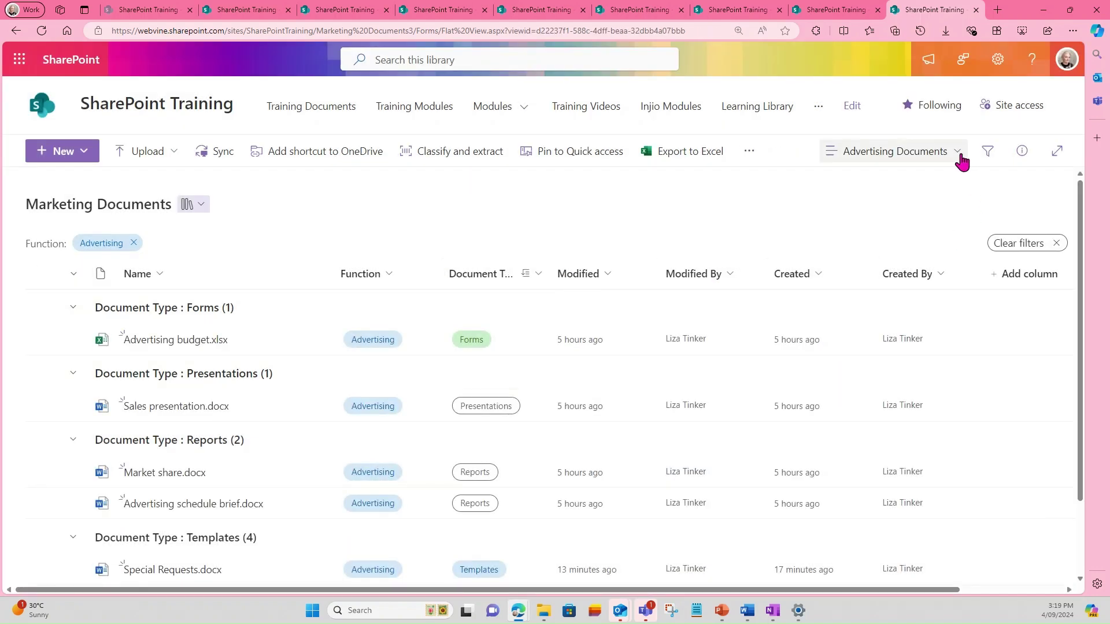
# Switch the library to the All Documents view and back to the saved Advertising Documents view
pyautogui.click(961, 162)
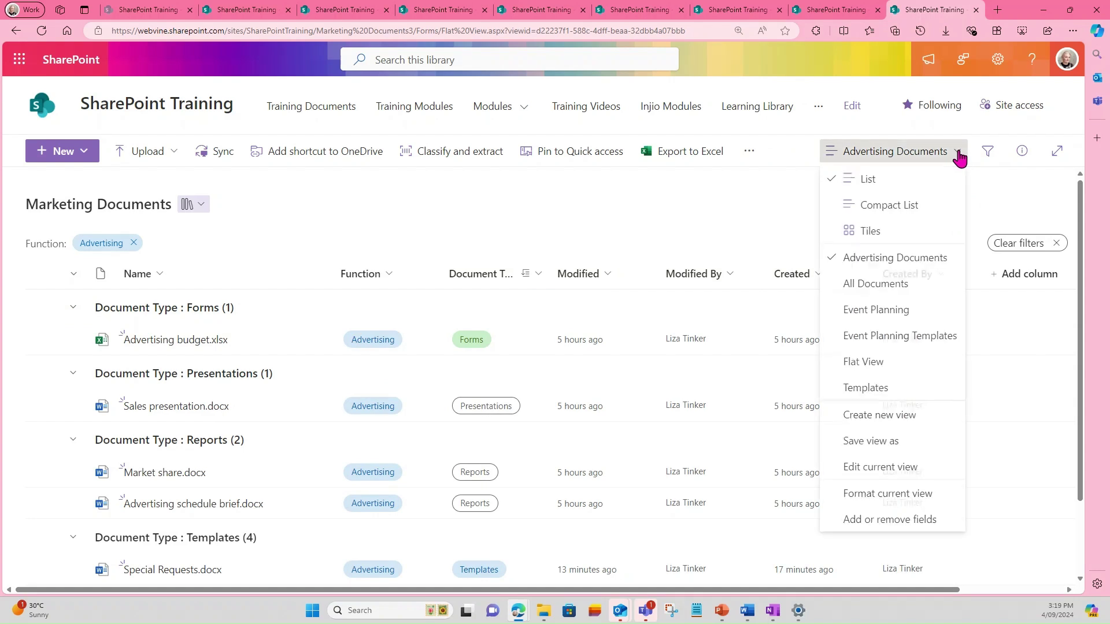
pyautogui.click(868, 292)
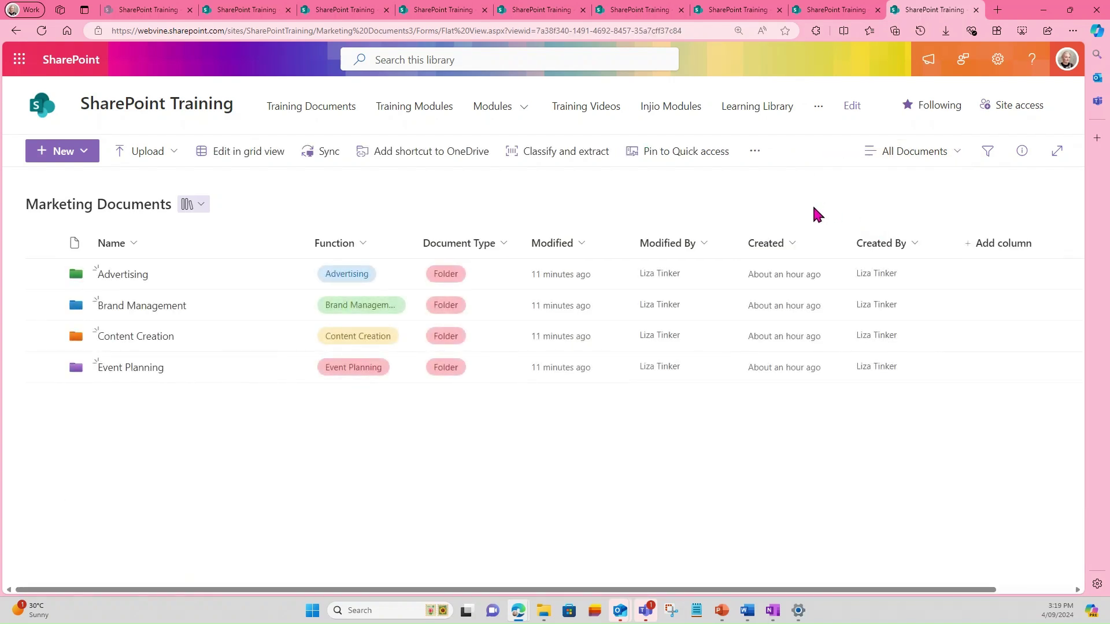
pyautogui.click(957, 154)
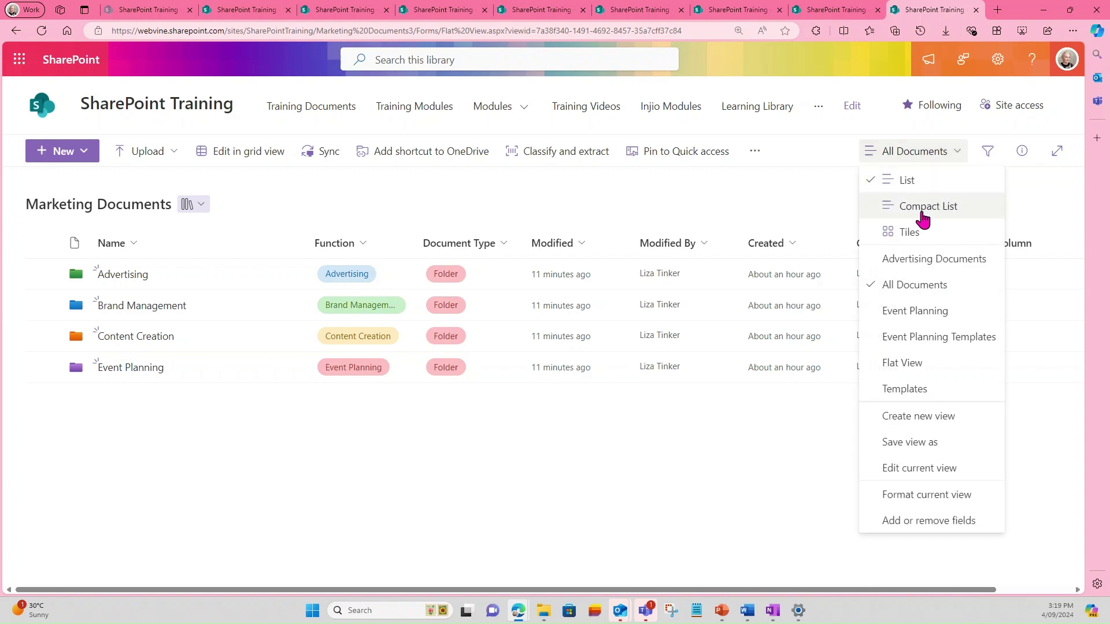
pyautogui.click(920, 258)
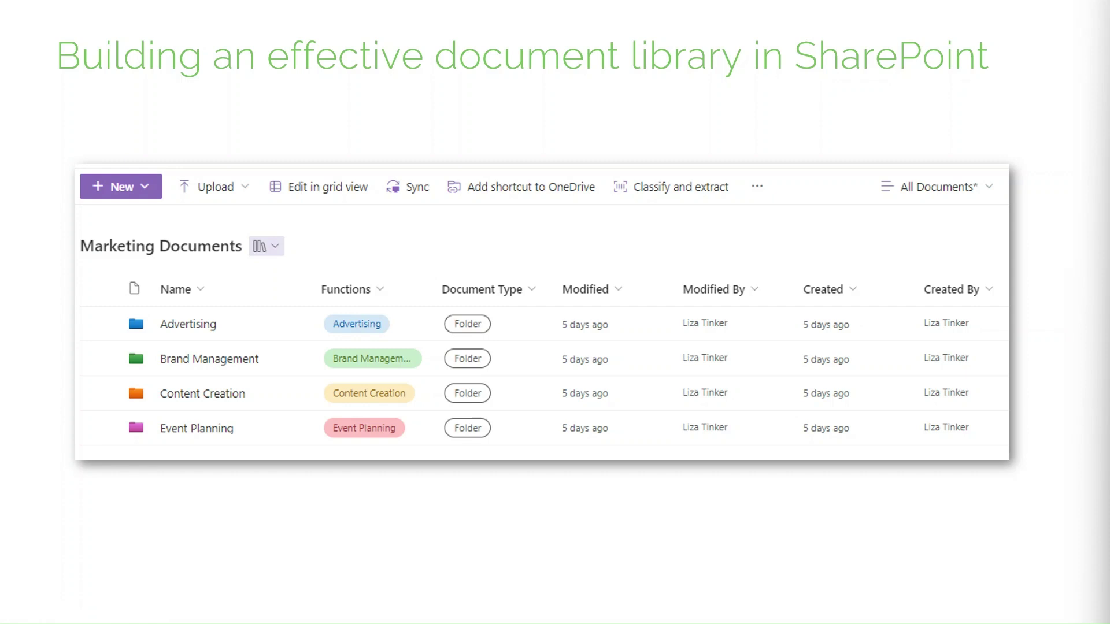
pyautogui.click(1009, 583)
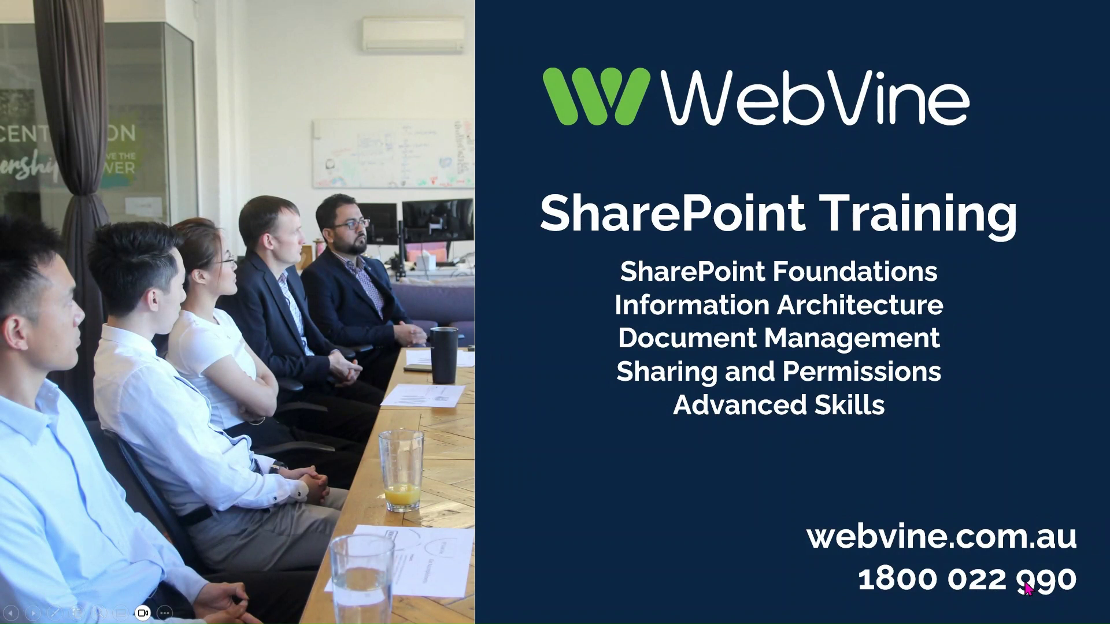